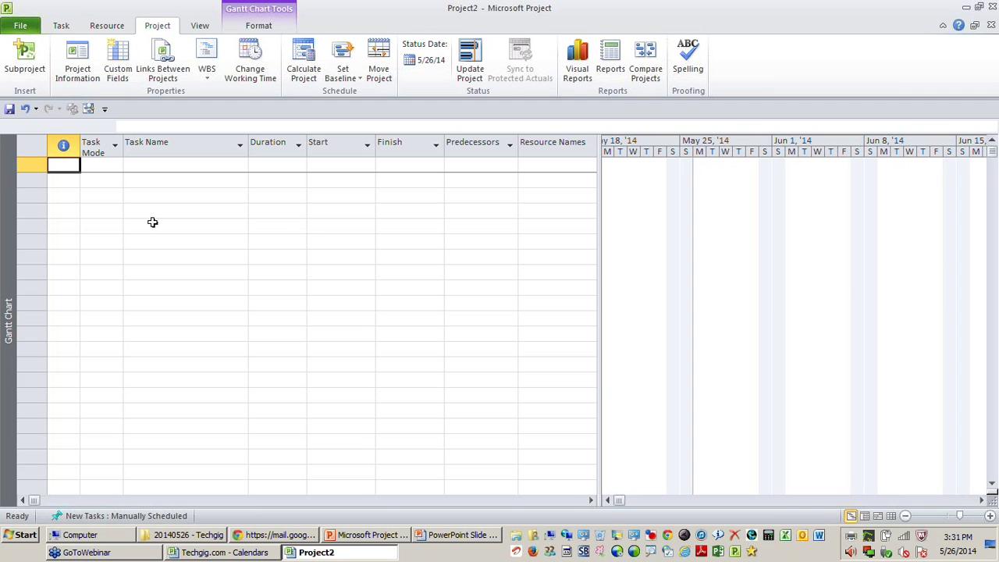
click(95, 148)
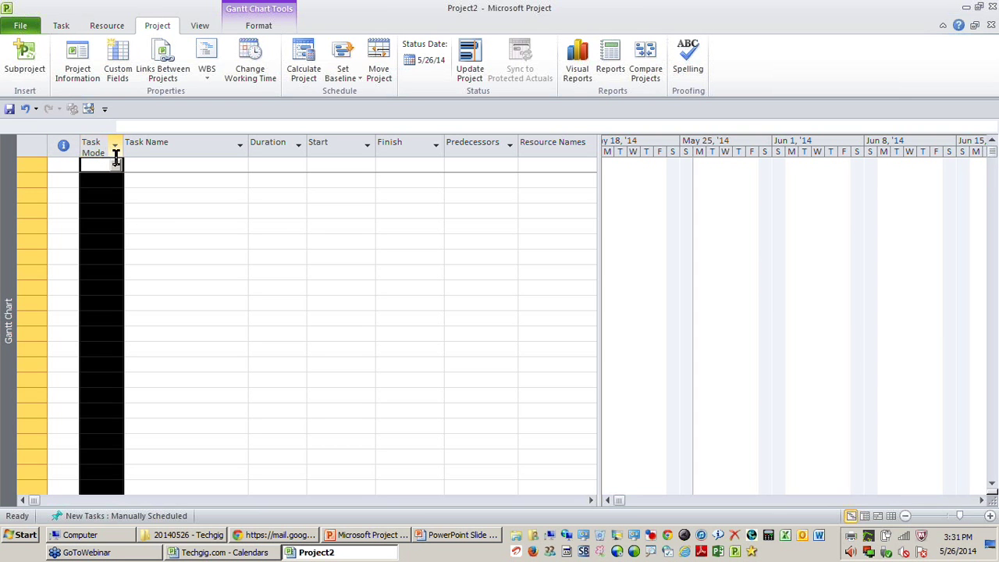
click(132, 178)
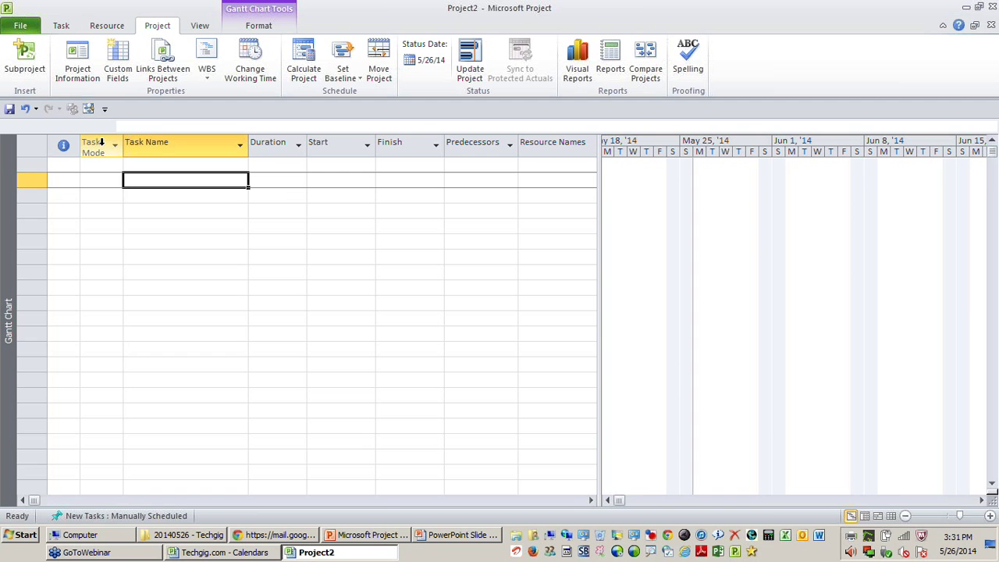
click(102, 145)
click(184, 169)
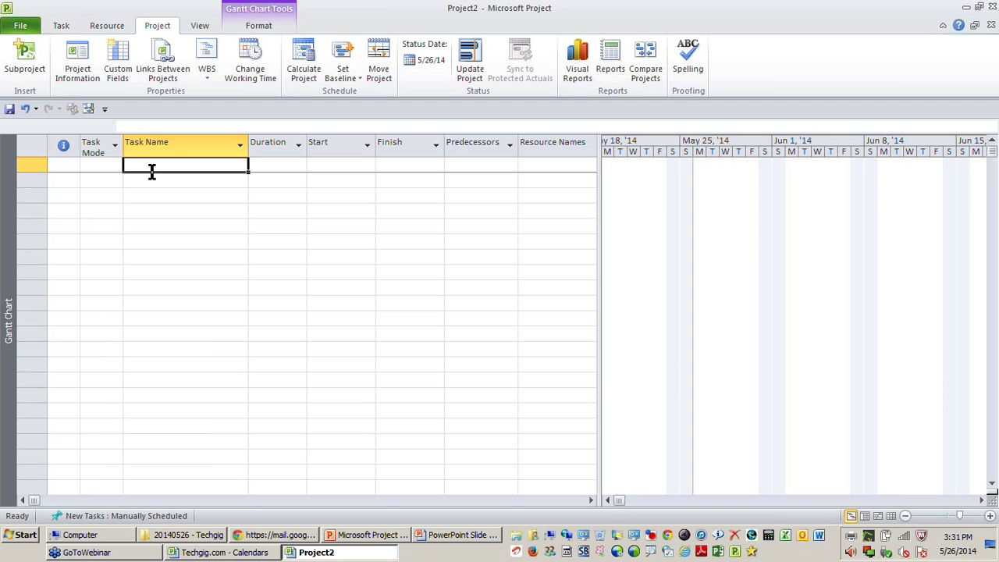
- Set the task mode of the first row to Manually Scheduled
click(119, 170)
click(117, 166)
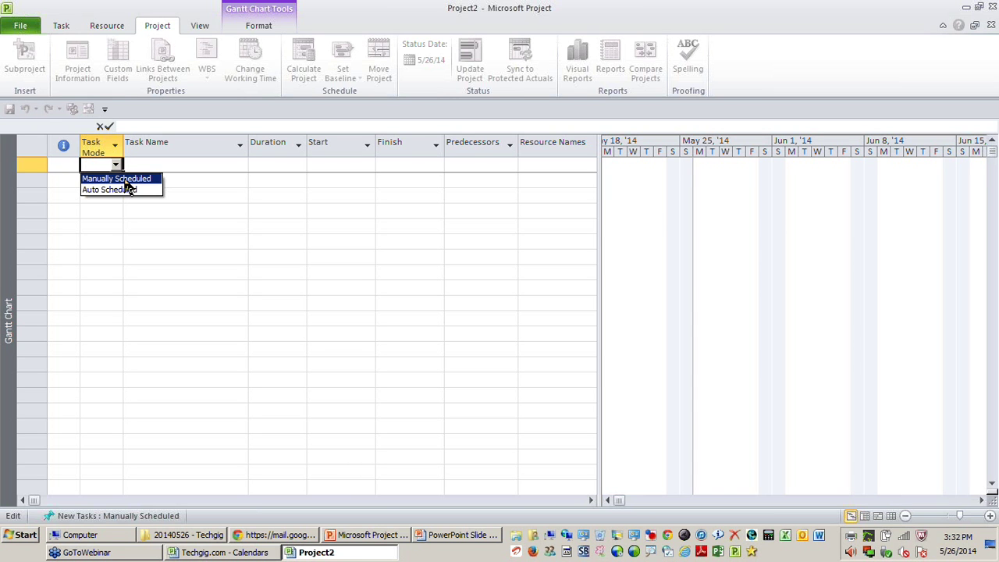
click(125, 178)
key(Tab)
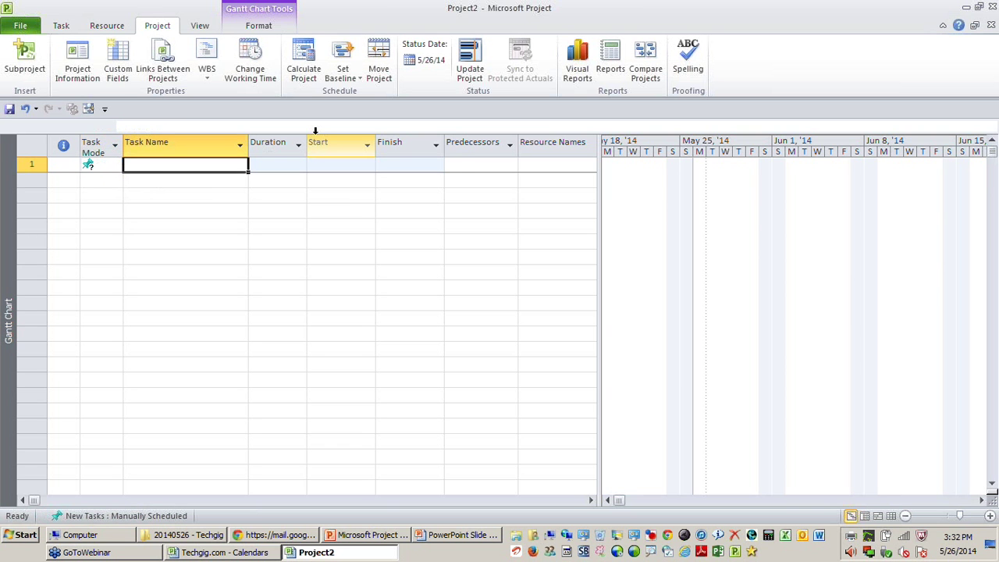
- Add two tasks named Prepare and Review in the first two rows
text(Prepare)
key(Return)
text(Review)
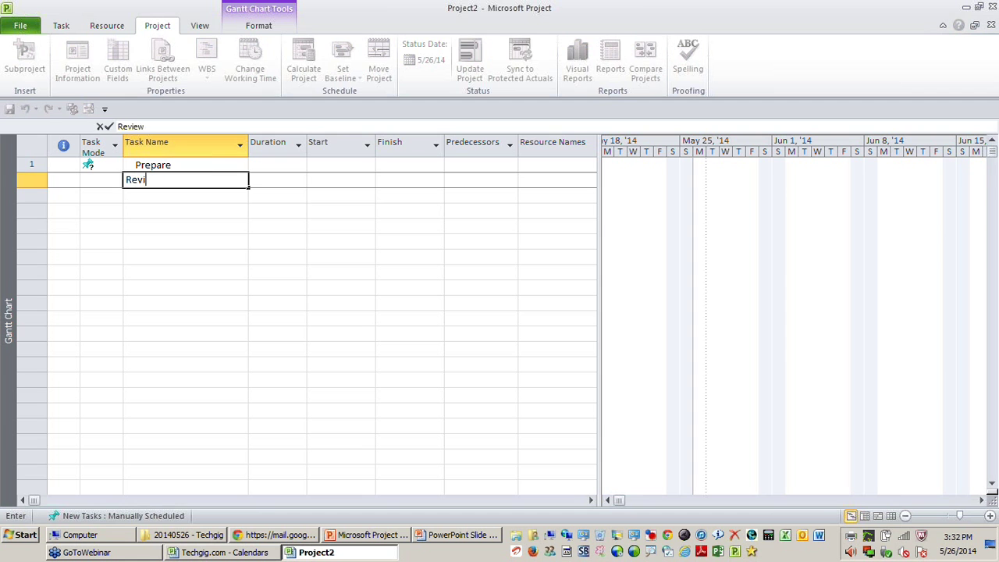
key(Return)
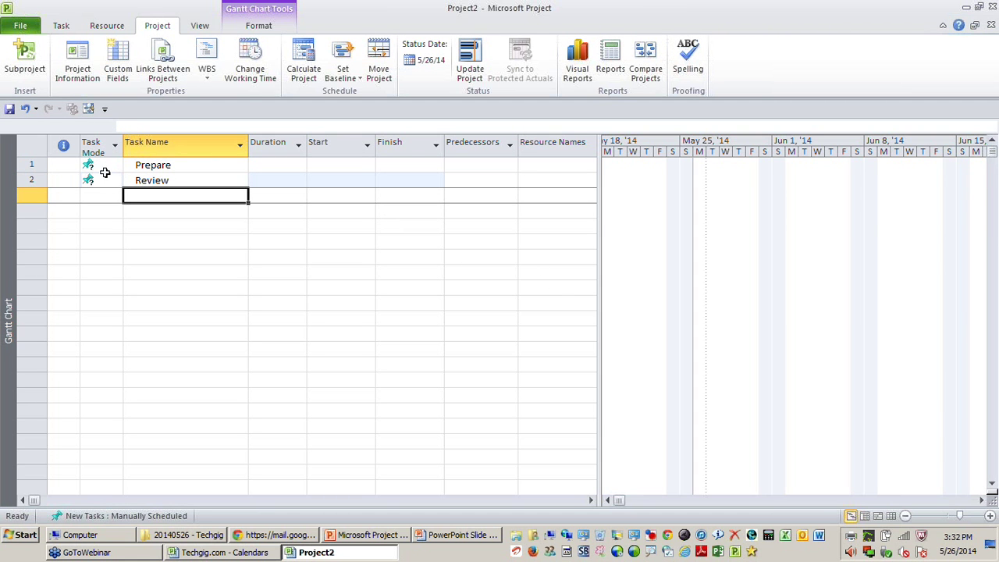
- Set the start date of the Prepare task to May 28, 2014
click(312, 167)
click(396, 167)
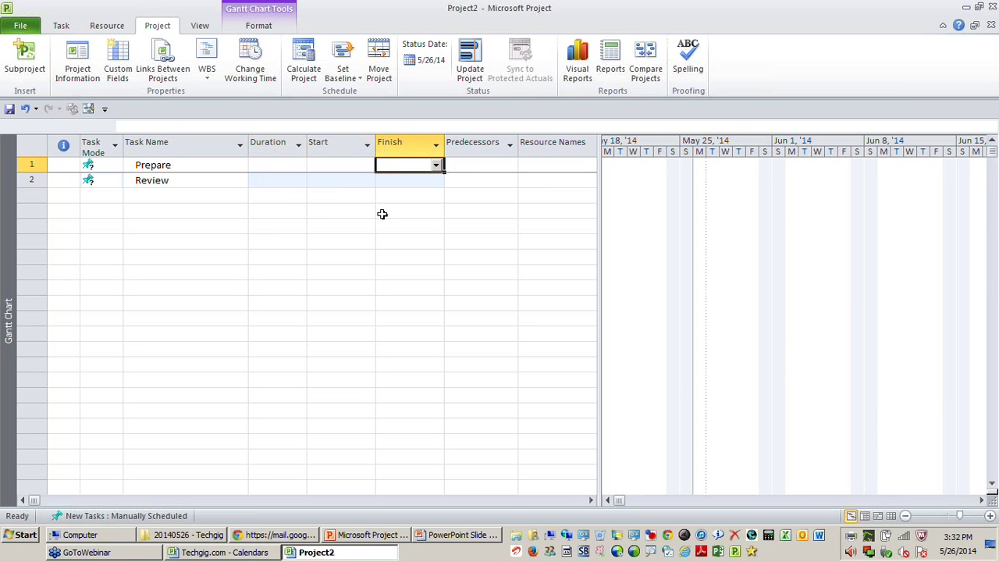
click(292, 168)
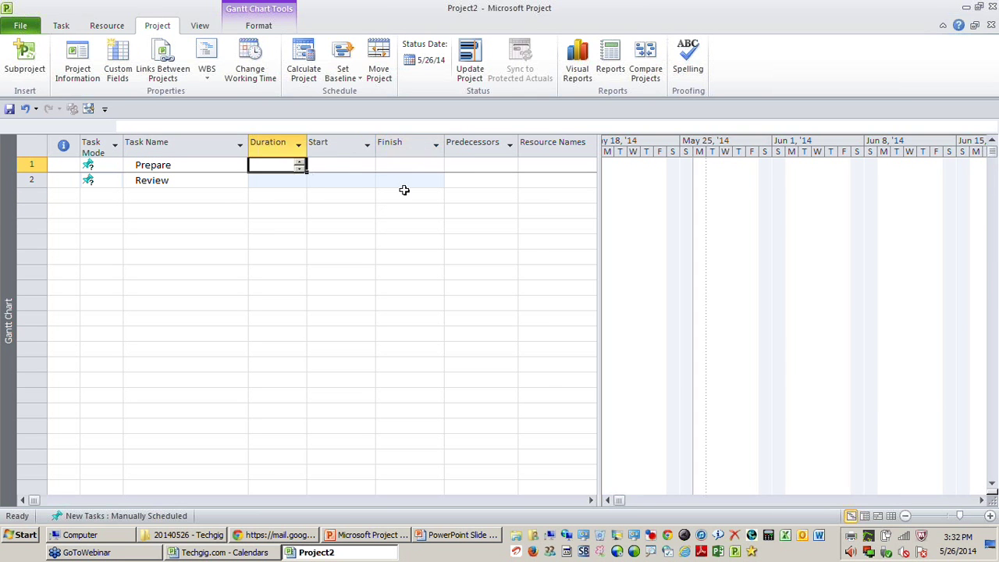
click(367, 166)
click(368, 168)
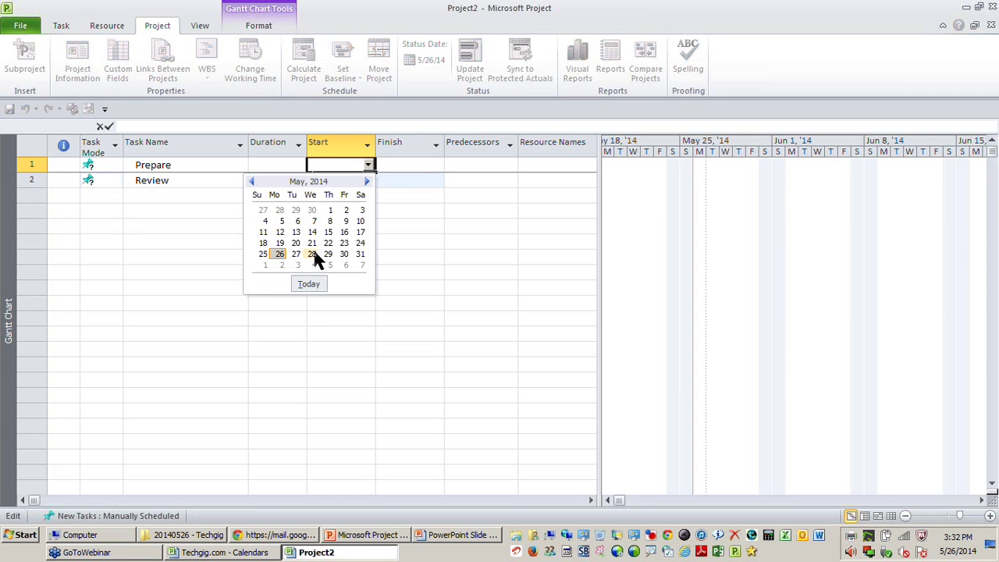
click(313, 254)
- Enter the placeholder text "Need to talk to" as the finish of the Prepare task
click(427, 167)
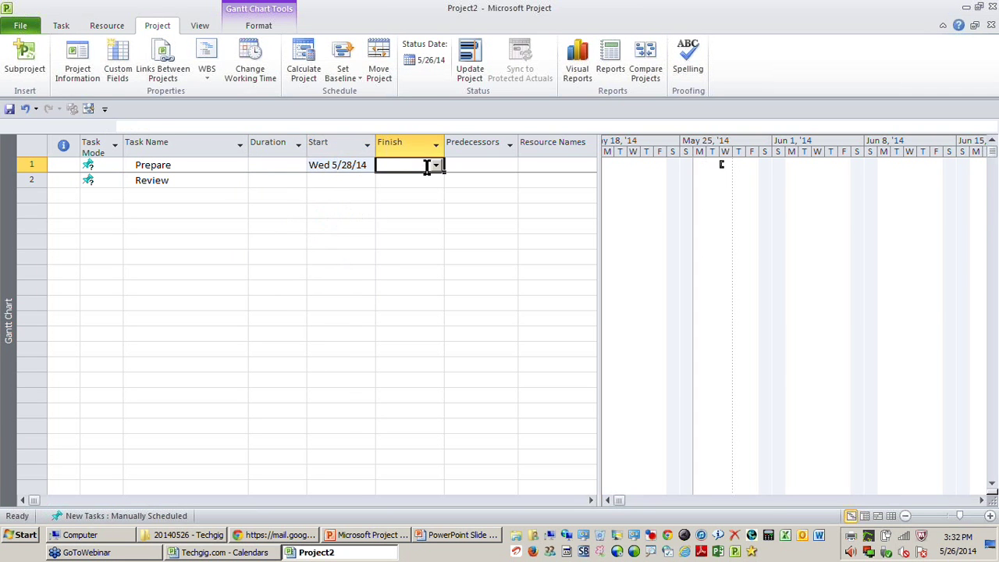
text(Need to talk to)
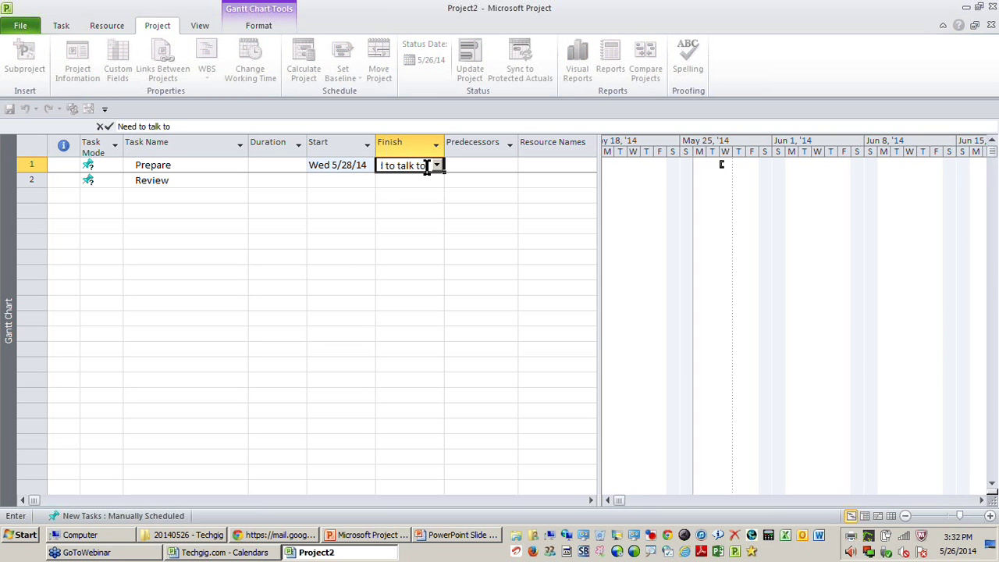
text( Bo)
key(BackSpace)
key(BackSpace)
key(Return)
click(325, 183)
click(395, 181)
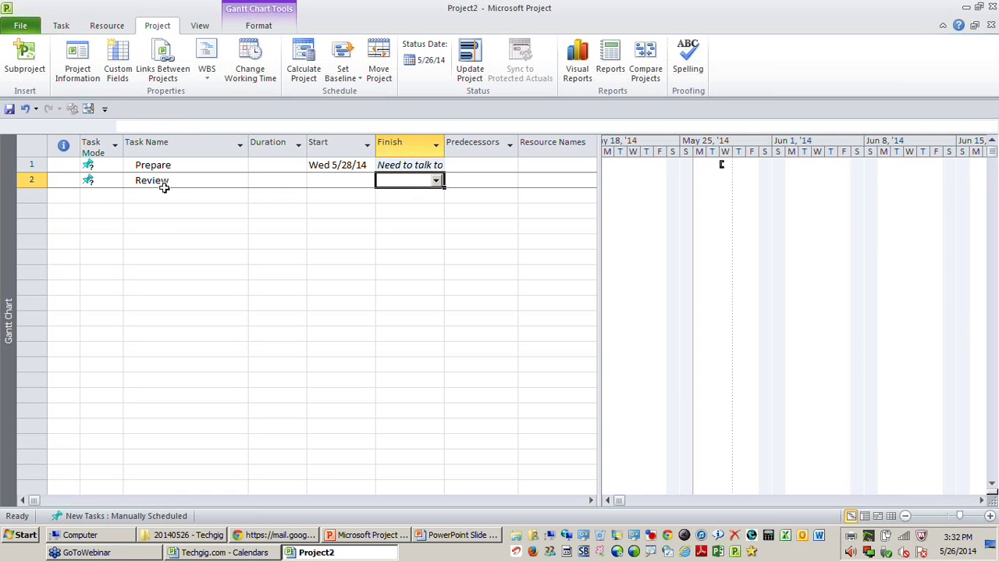
drag(148, 166, 422, 178)
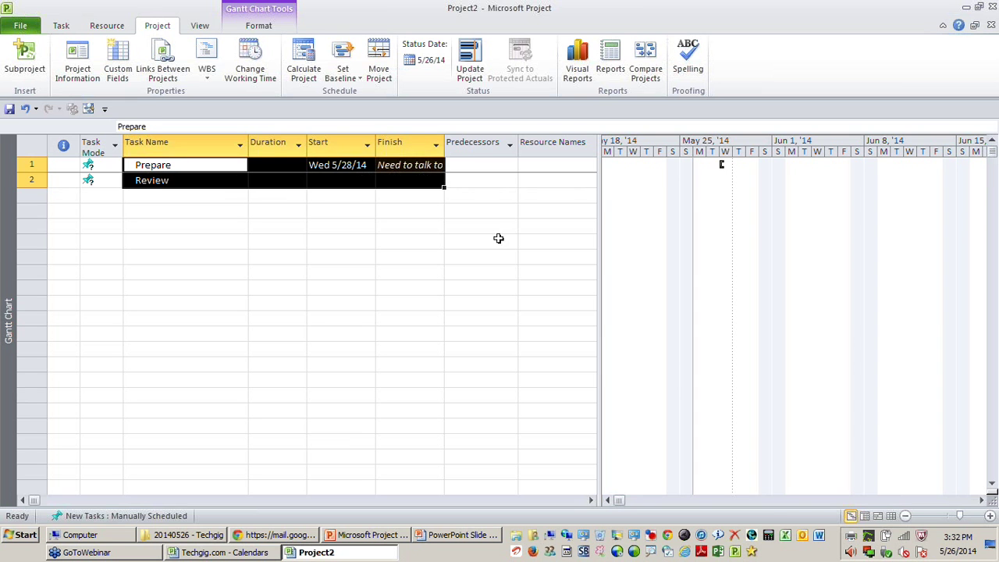
click(192, 164)
drag(193, 165, 410, 181)
click(412, 258)
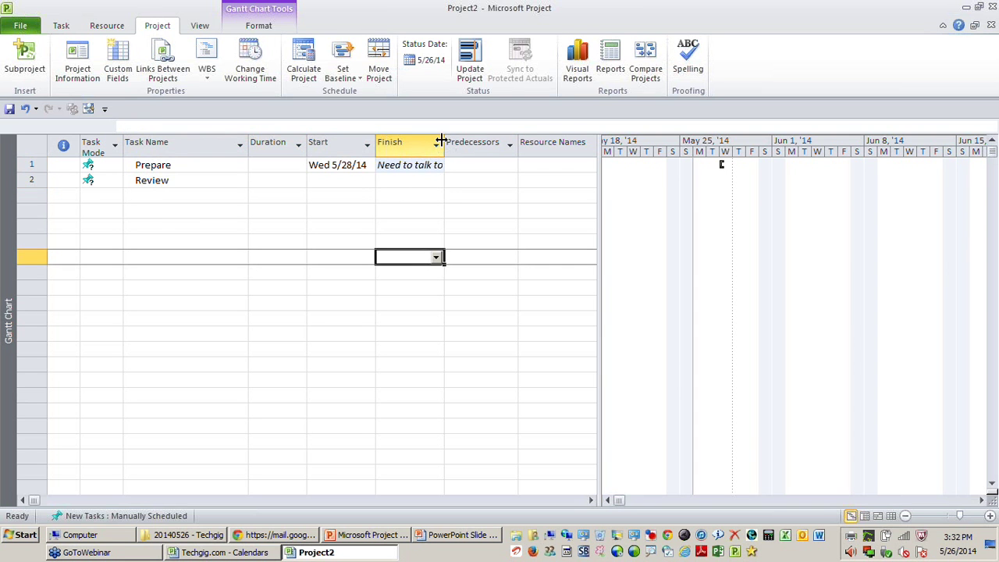
click(263, 269)
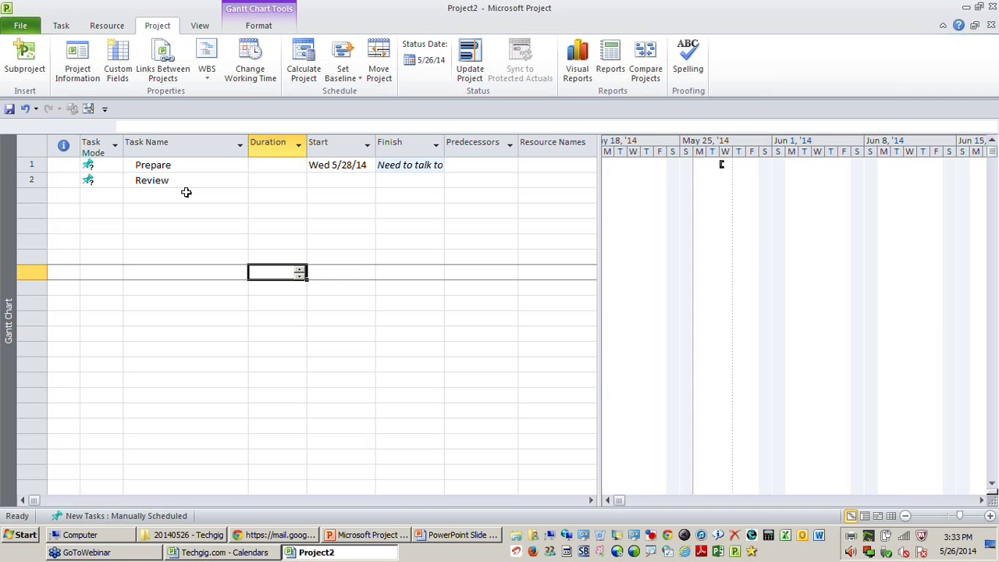
- Switch the task mode of the Prepare task to Auto Scheduled
mouse_move(88, 165)
click(108, 166)
click(115, 166)
click(115, 189)
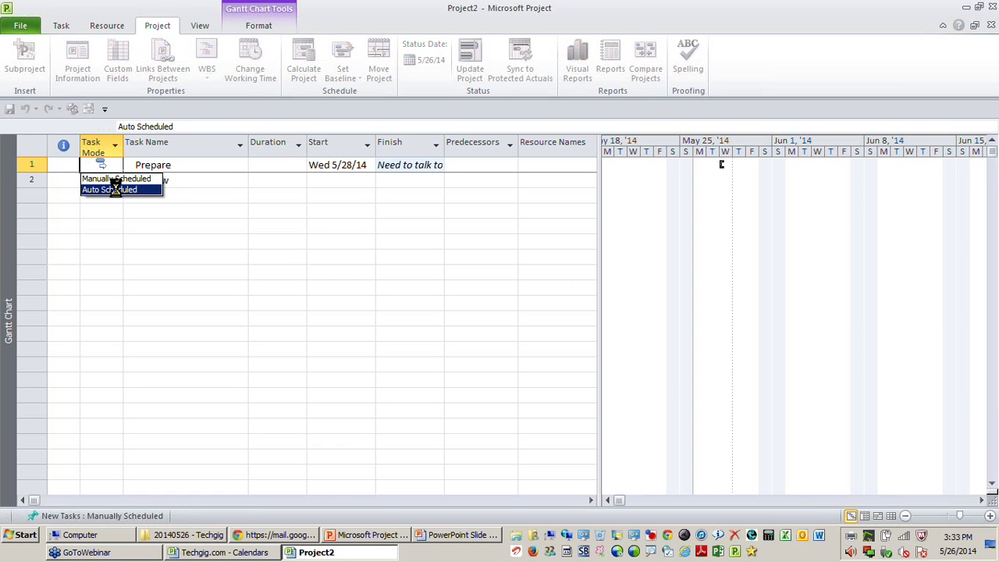
click(278, 168)
click(337, 168)
click(420, 164)
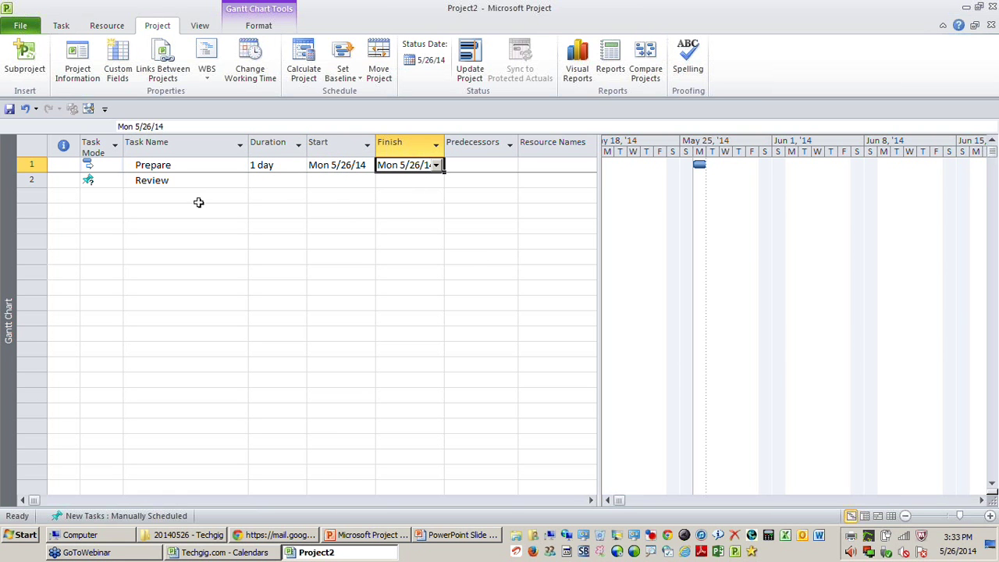
- Switch the task mode of the Review task to Auto Scheduled
click(107, 179)
click(115, 180)
click(113, 205)
click(225, 271)
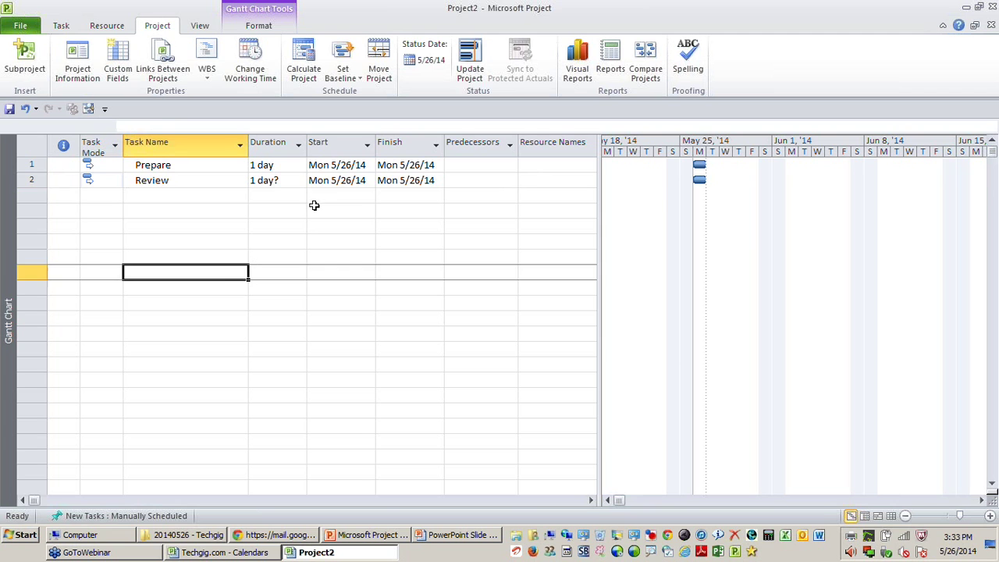
click(357, 181)
click(421, 180)
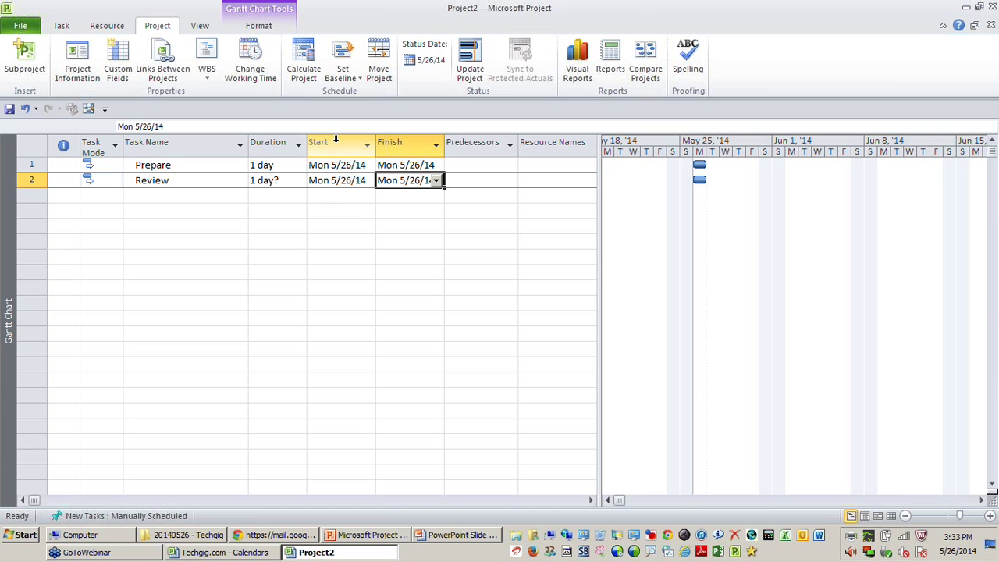
click(347, 167)
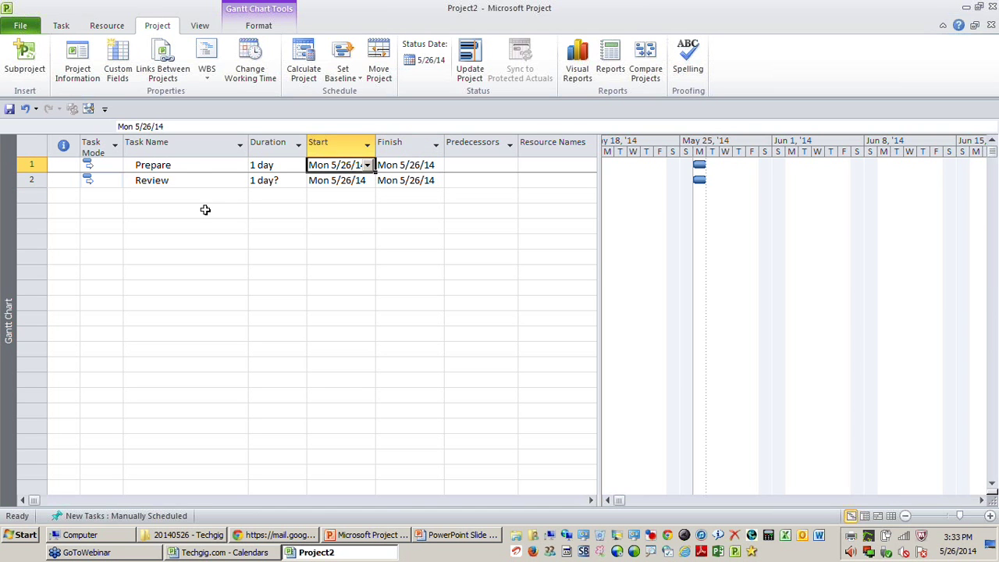
click(188, 170)
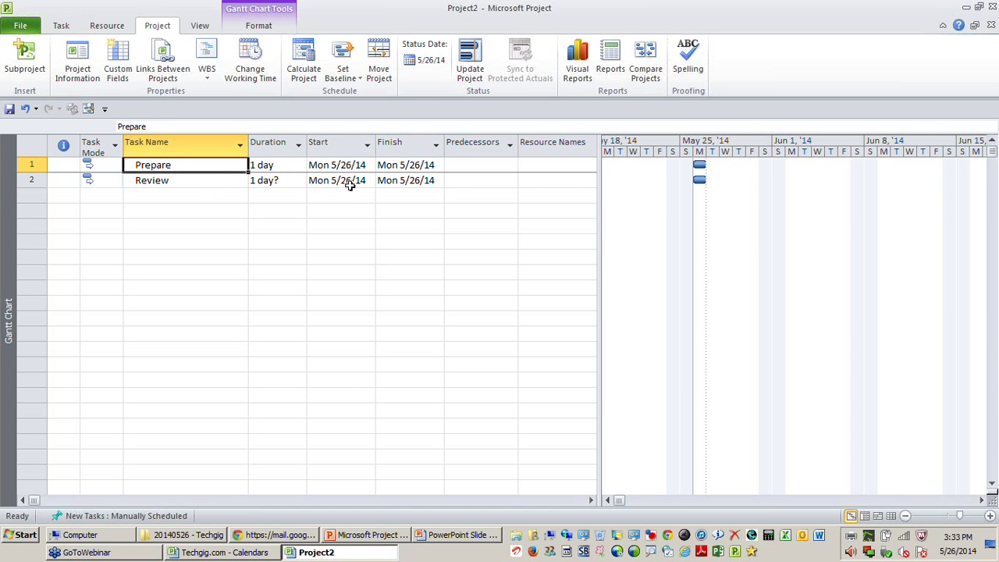
click(332, 165)
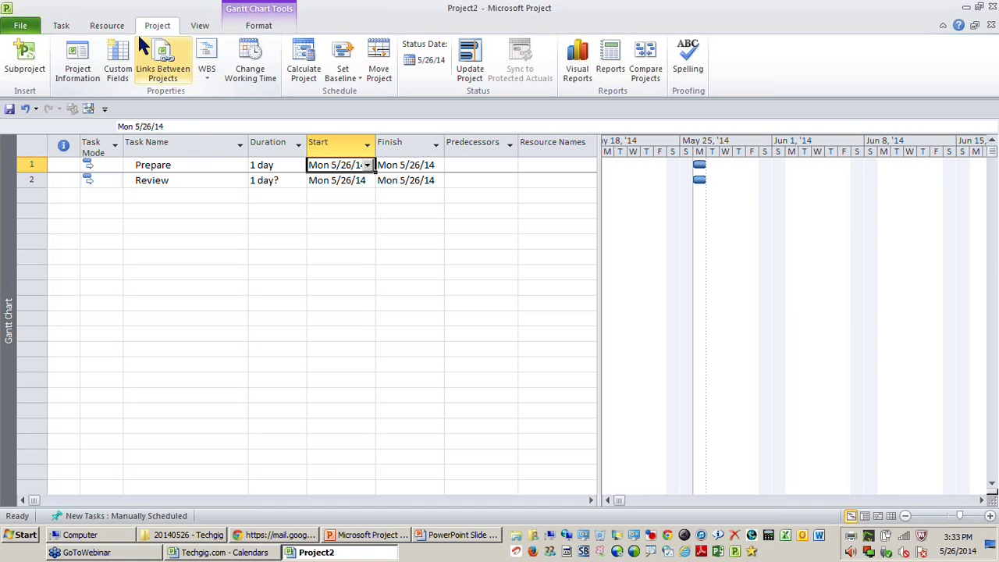
- Set the project's start date to Mon 6/2/14 in the project information
click(79, 53)
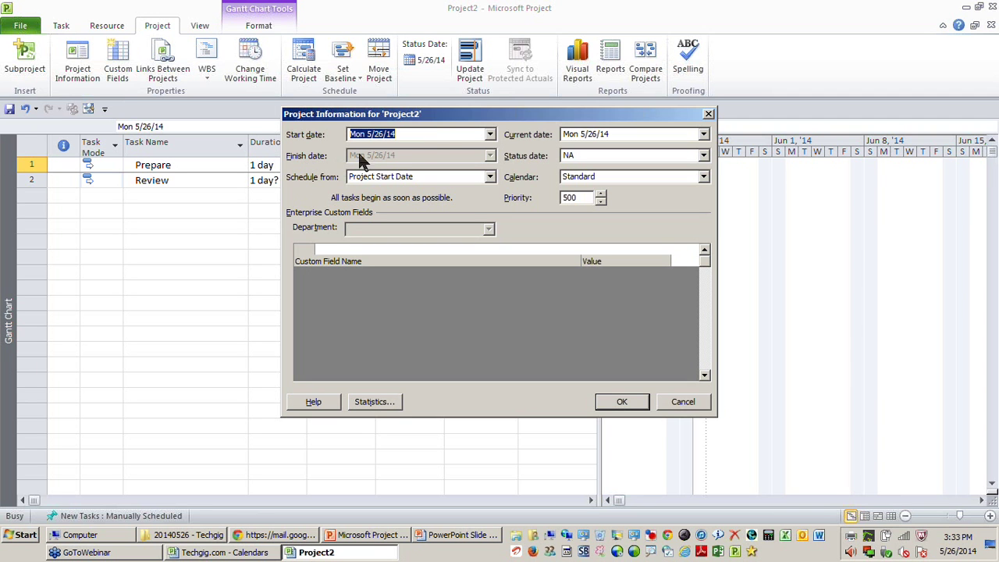
click(492, 136)
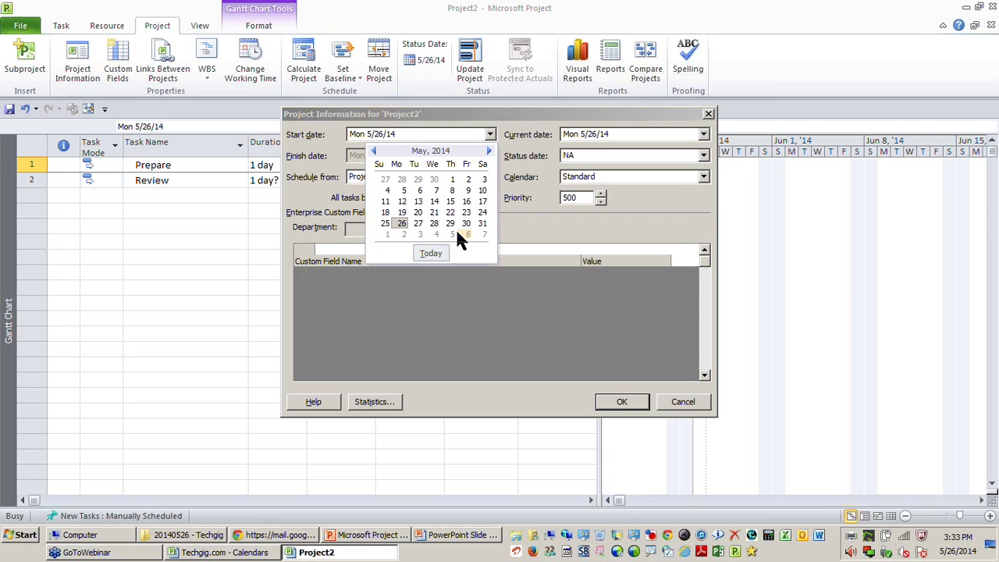
click(405, 235)
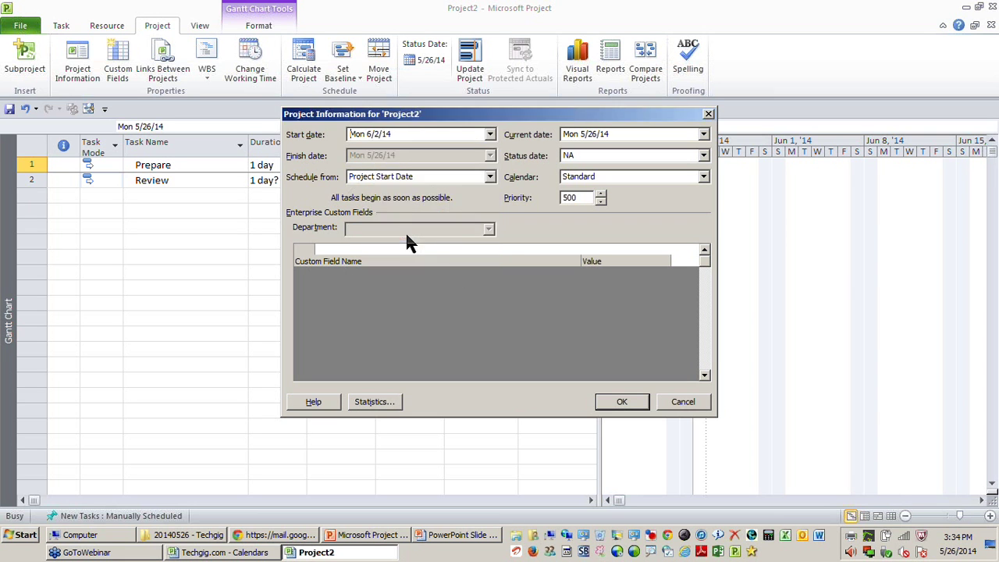
click(633, 405)
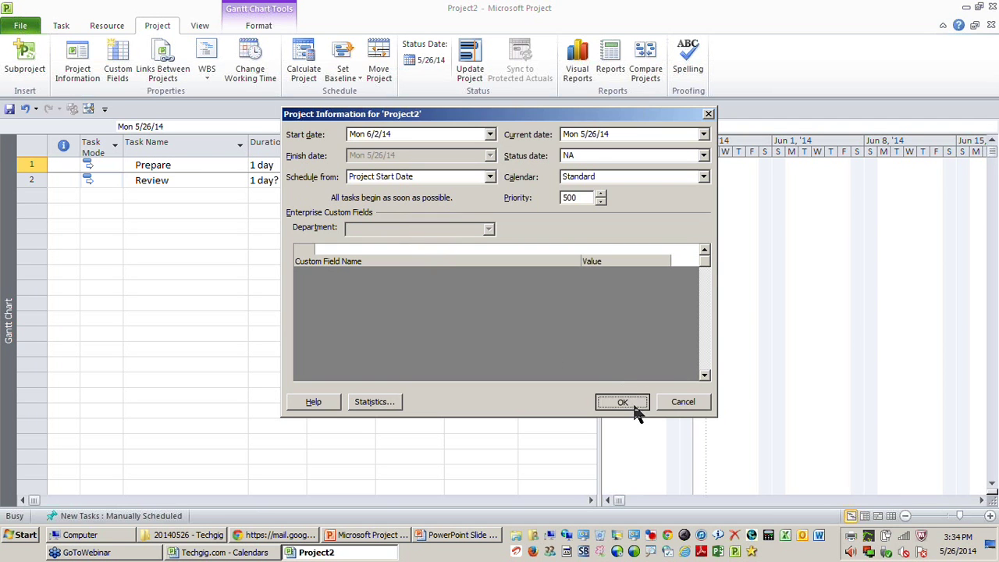
click(407, 317)
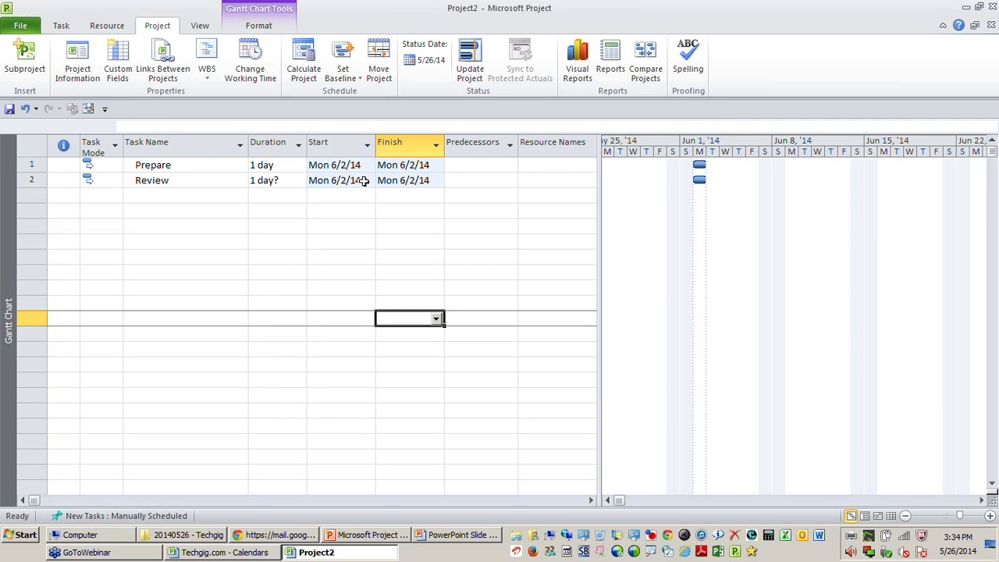
- Set the duration of Prepare to 3 days and of Review to 5 days
click(285, 166)
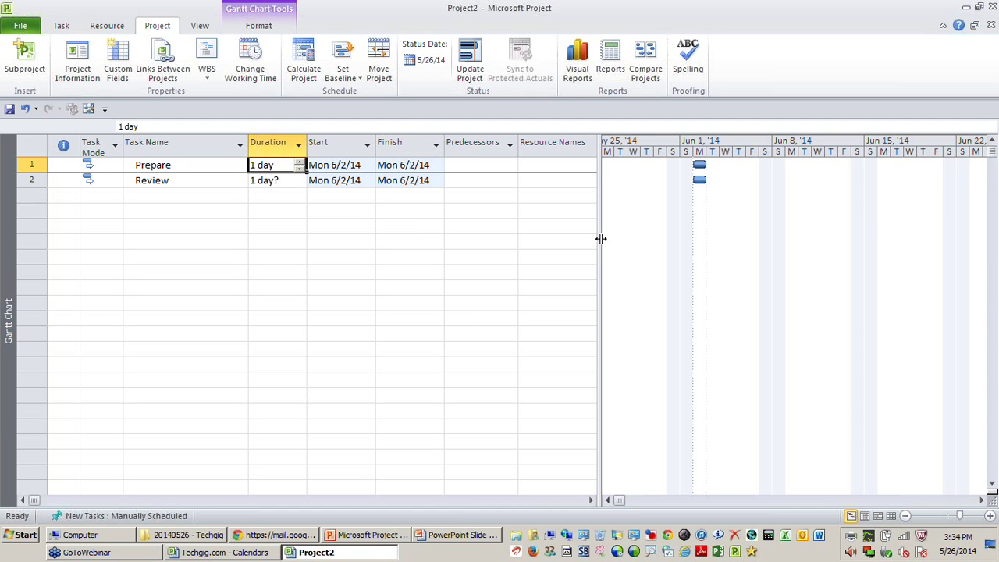
text(3)
key(Return)
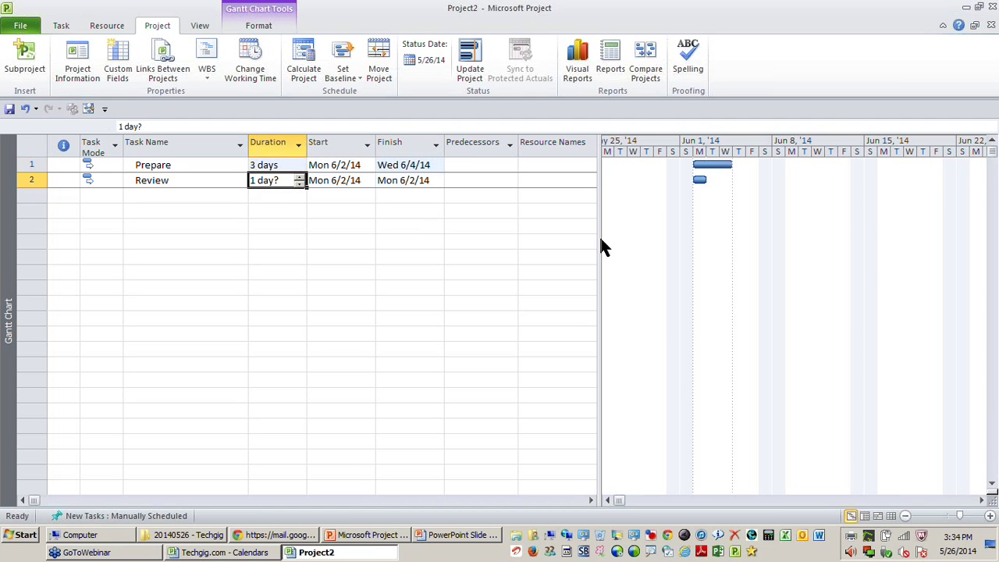
text(5)
key(Return)
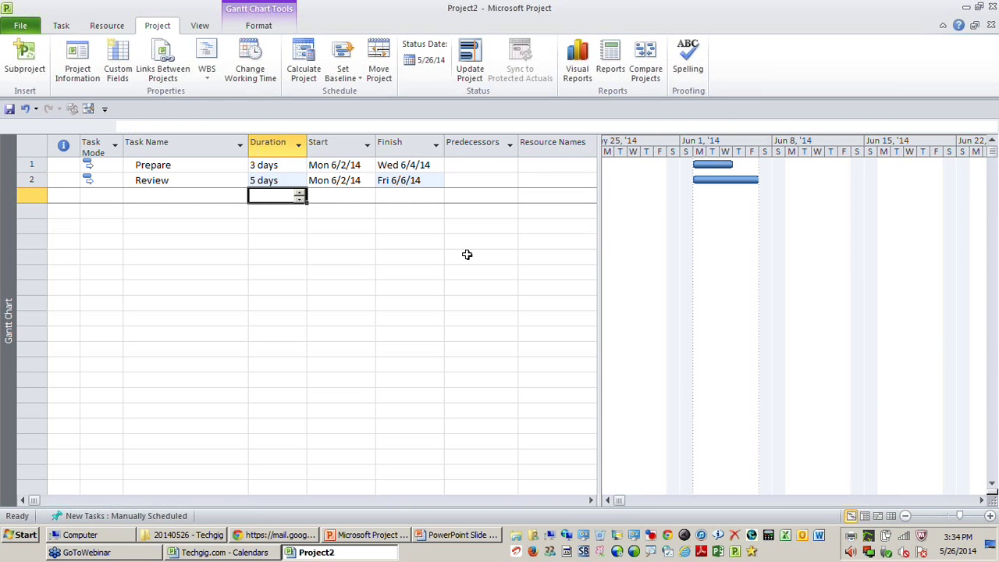
click(396, 288)
click(279, 181)
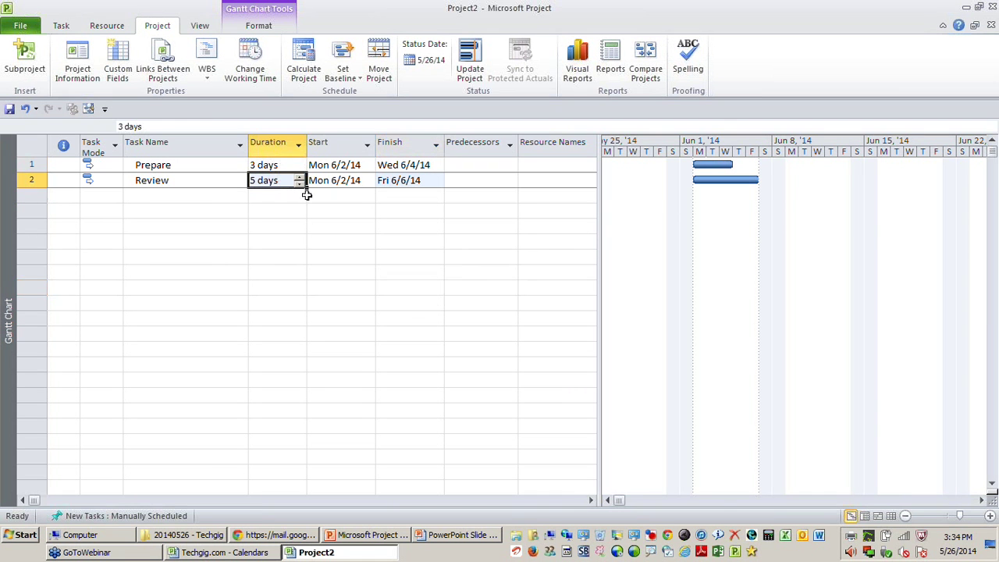
click(428, 165)
click(430, 182)
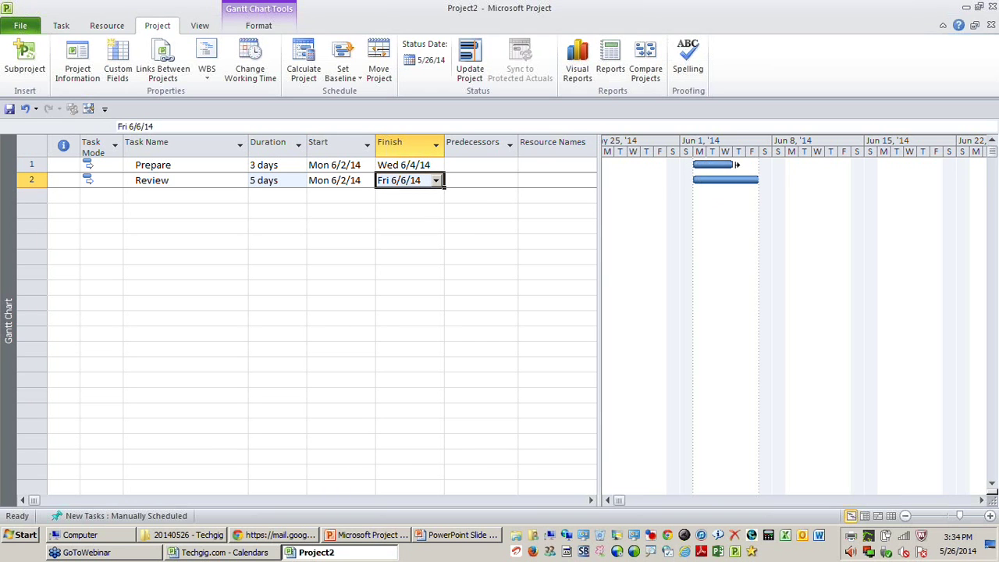
click(357, 166)
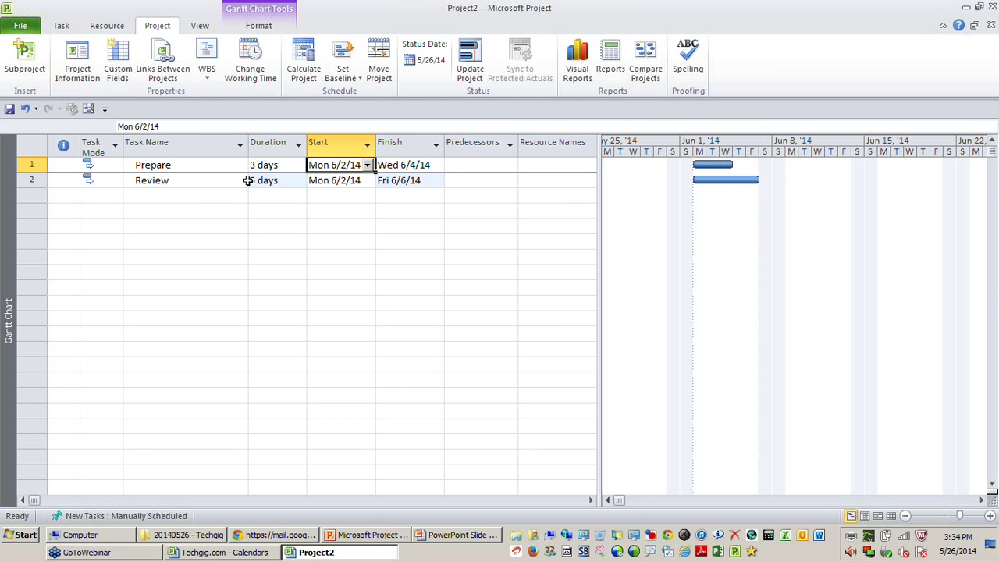
click(175, 165)
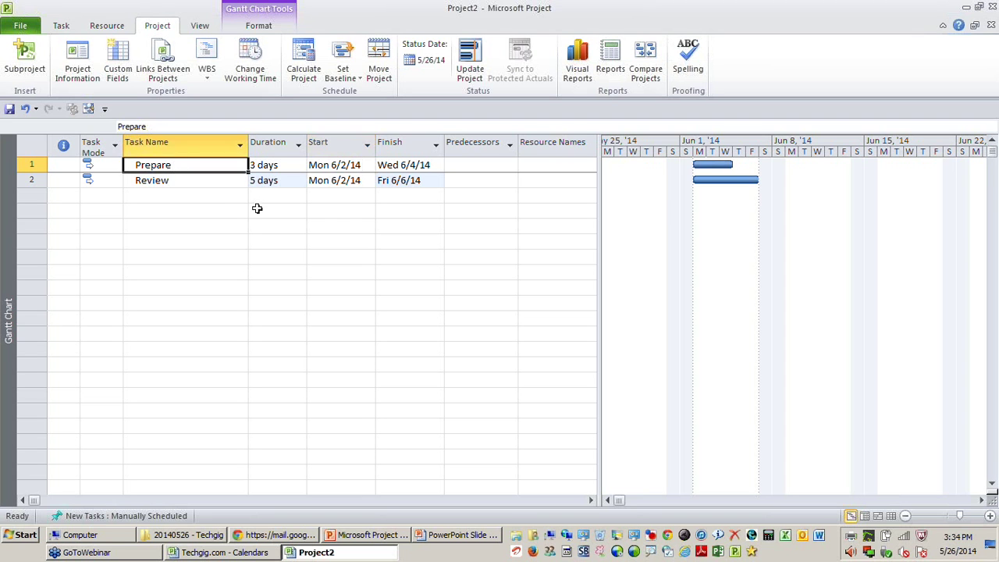
click(218, 182)
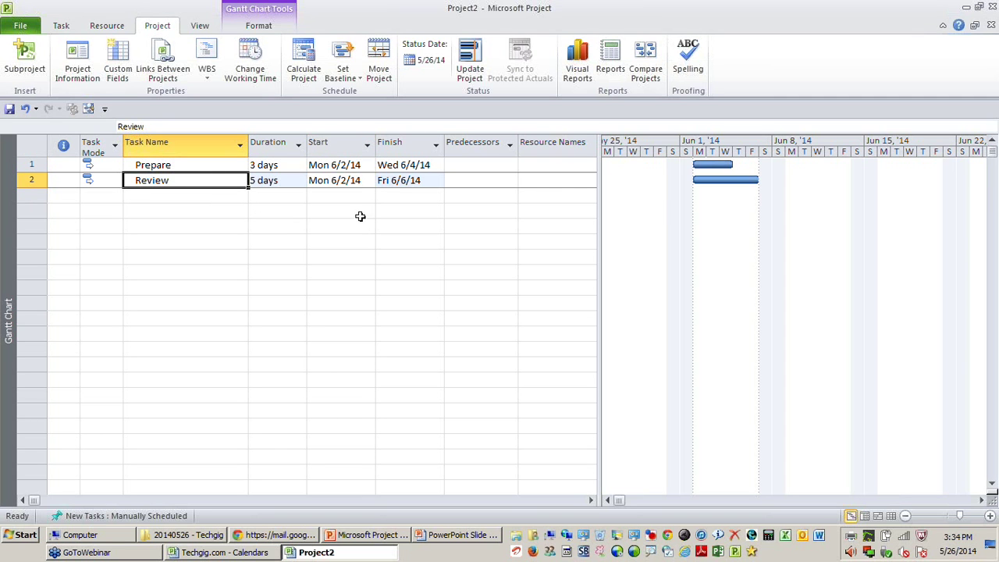
click(364, 181)
click(369, 182)
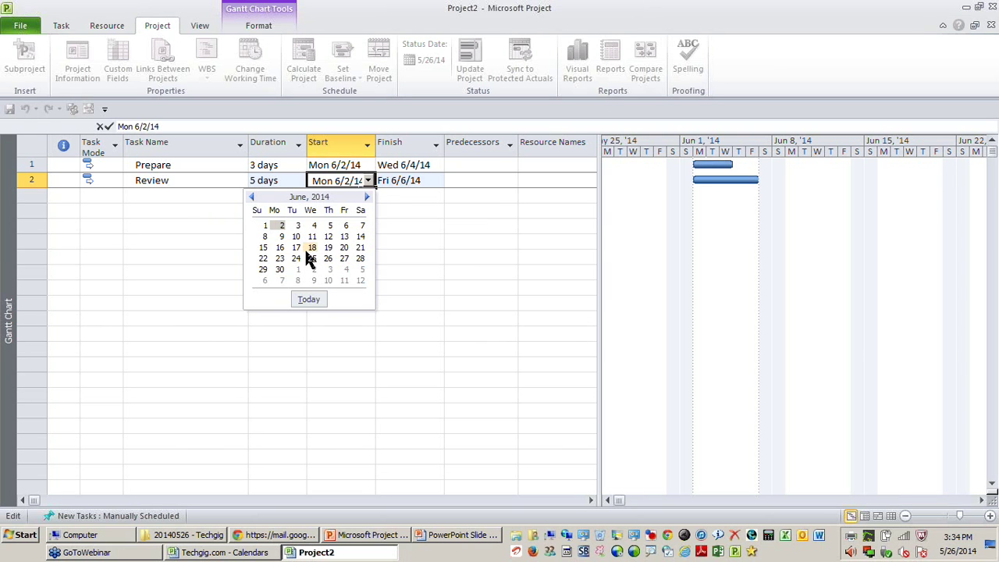
key(Escape)
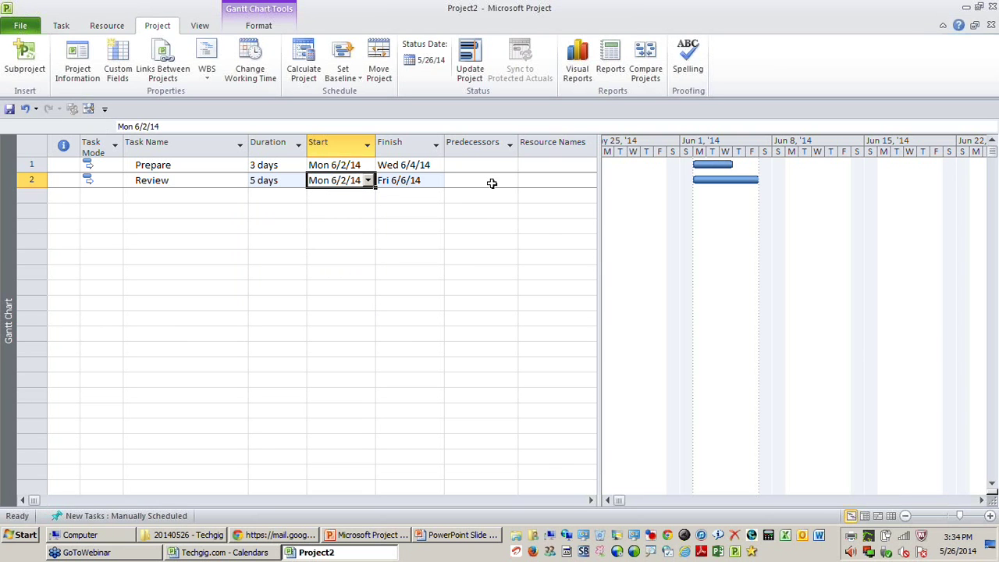
- Link the Prepare and Review tasks so that Prepare becomes the predecessor of Review
click(492, 183)
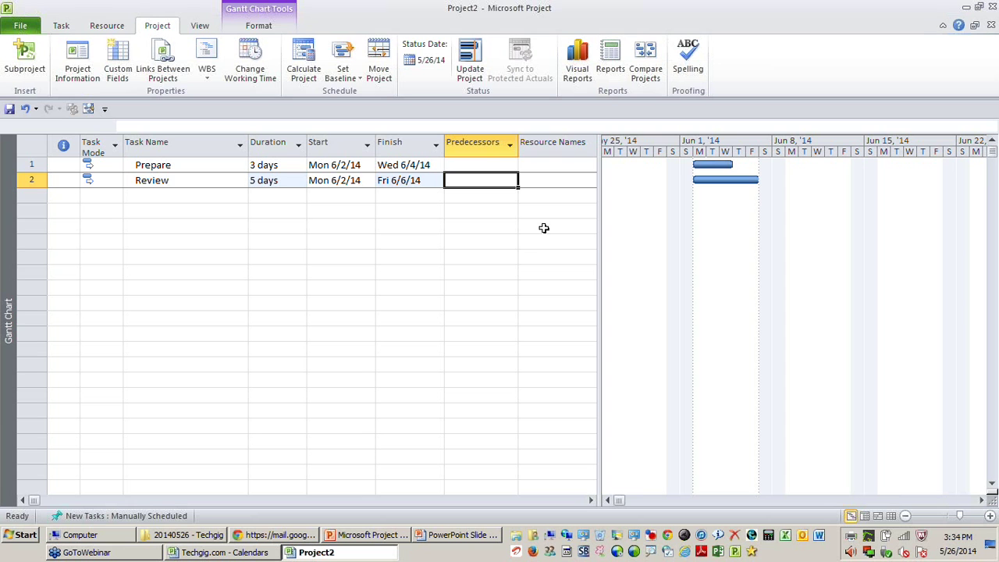
click(148, 164)
click(151, 182)
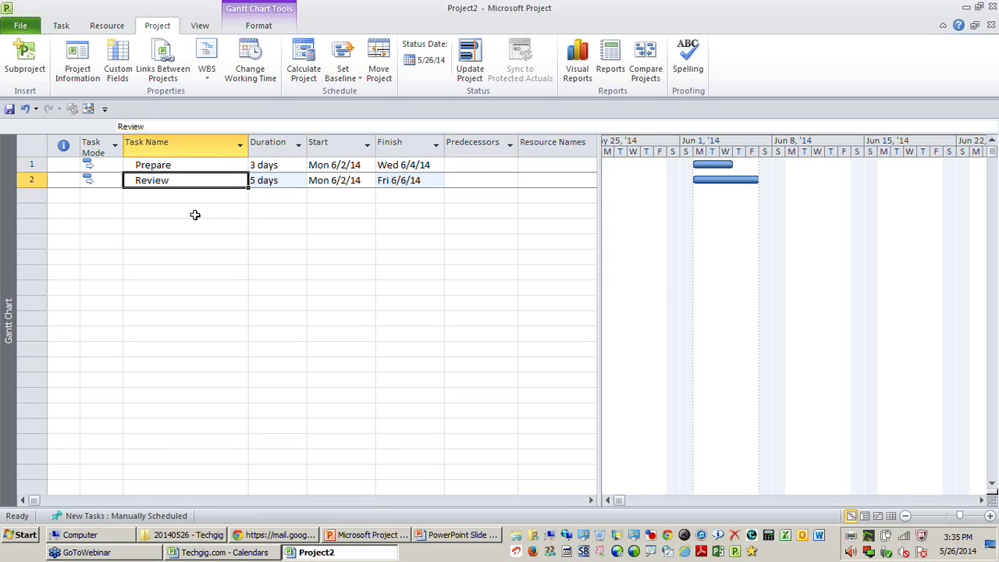
click(31, 166)
shift+click(31, 180)
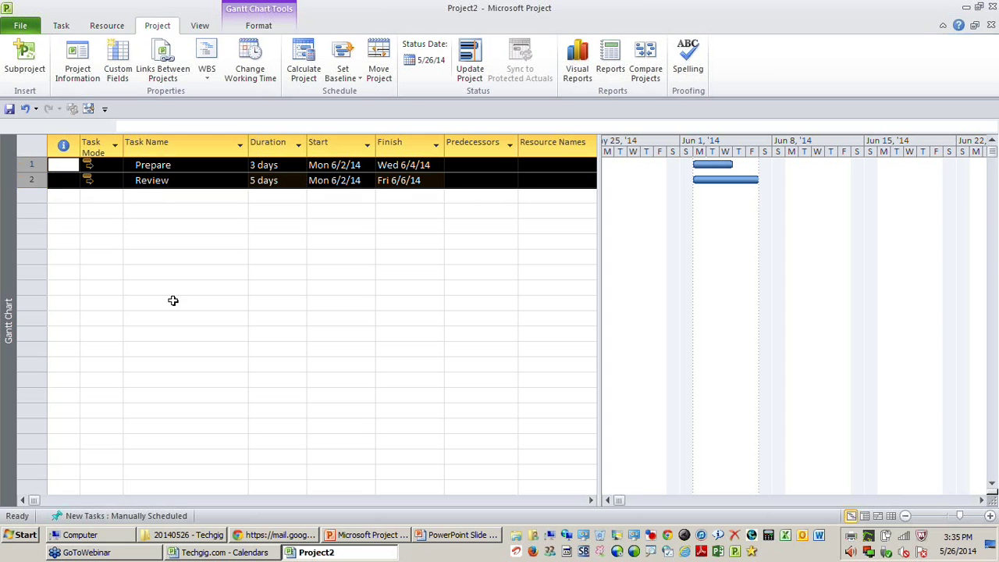
click(63, 28)
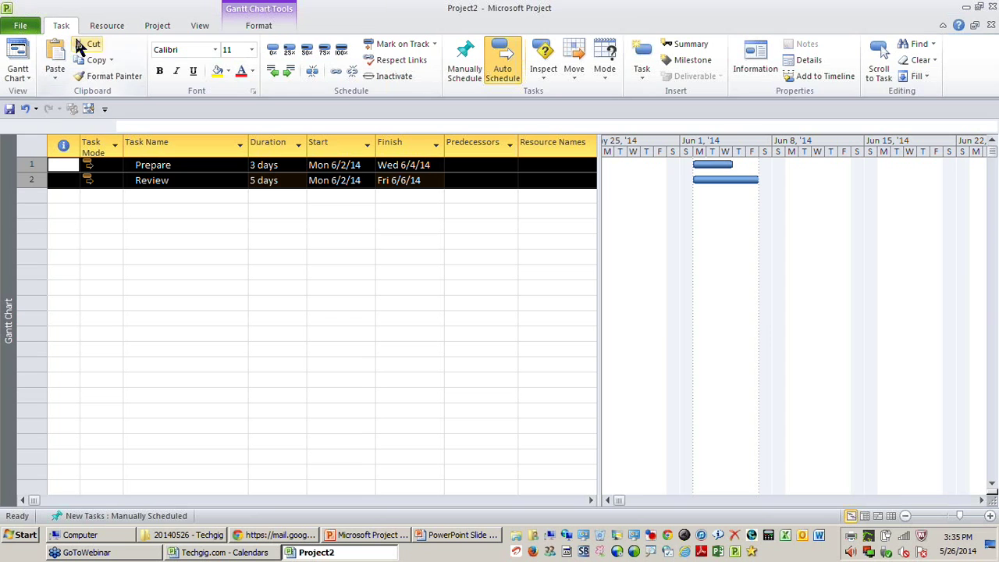
click(338, 72)
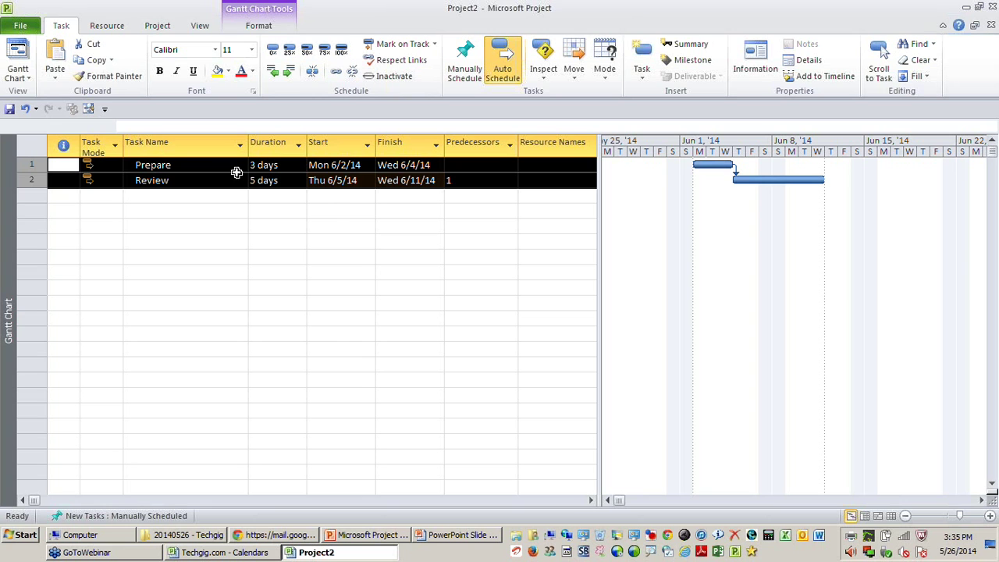
- Set the duration of Prepare to 5 days and check Review's start date and predecessor
click(422, 164)
click(353, 180)
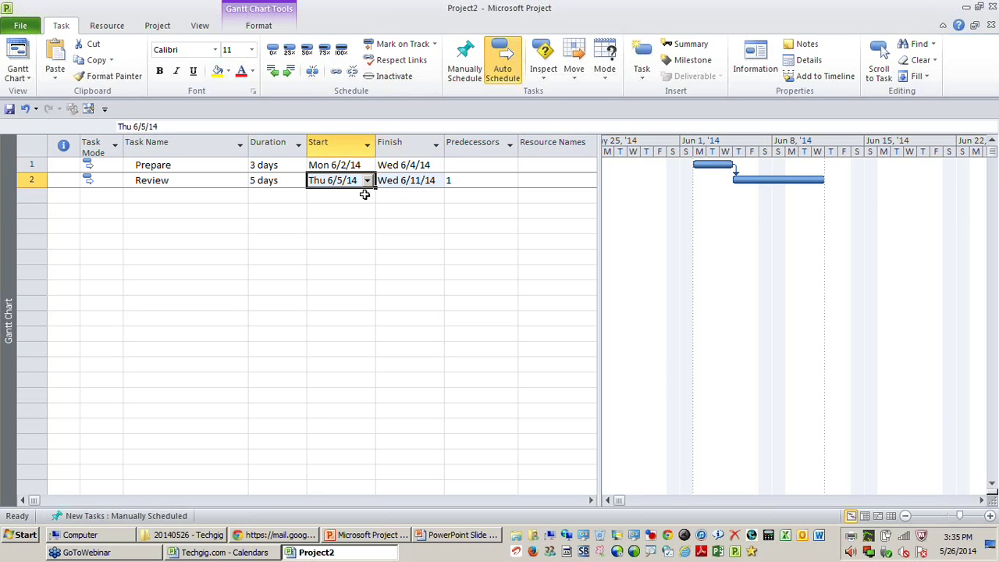
click(287, 166)
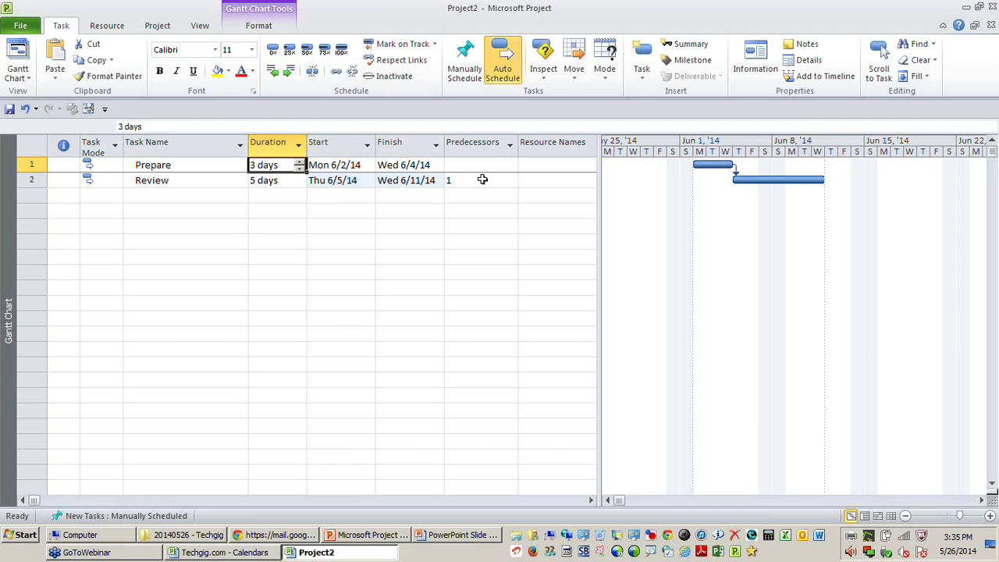
text(5)
key(Return)
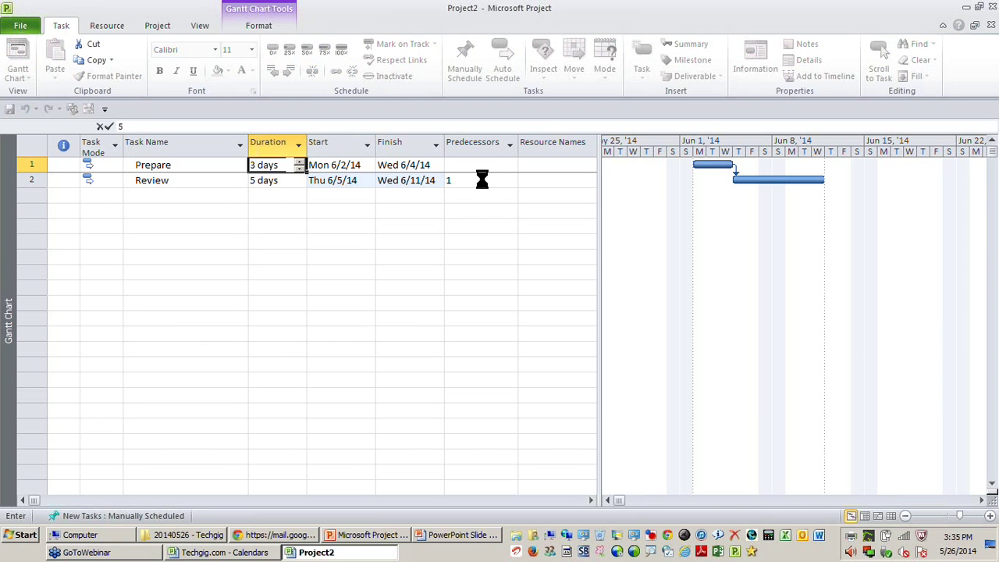
click(337, 181)
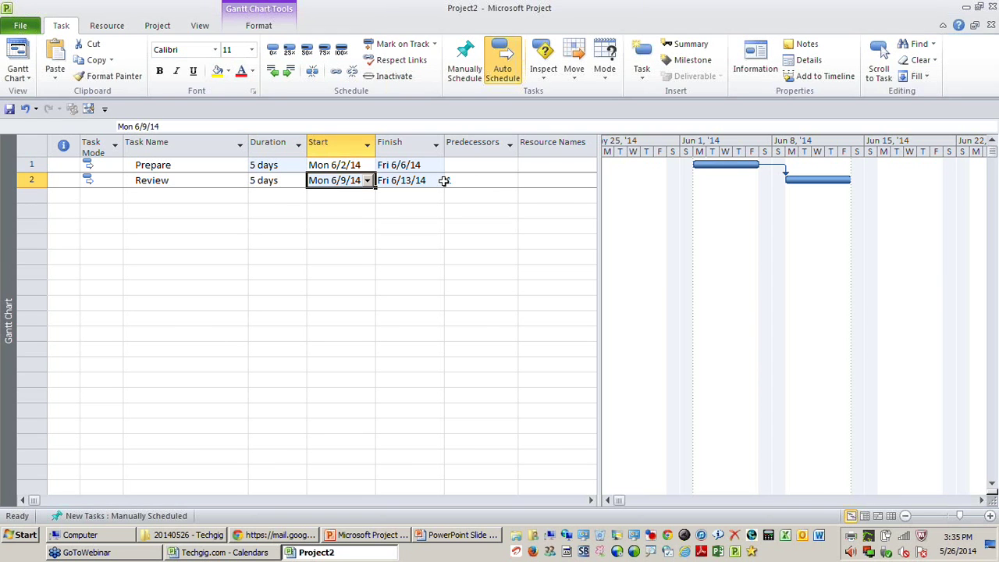
drag(463, 165, 466, 180)
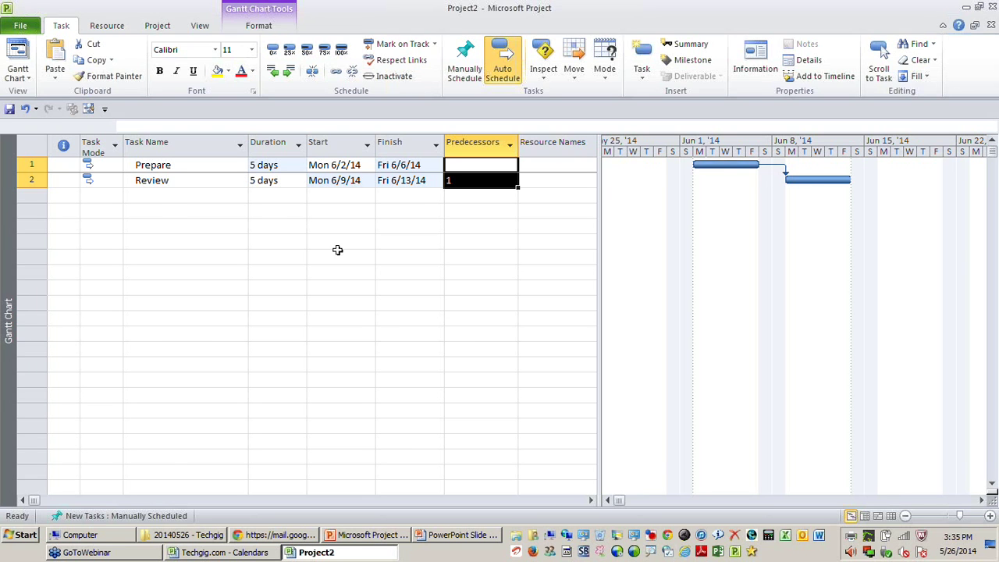
- Switch the task mode of the Review task to Manually Scheduled
click(225, 183)
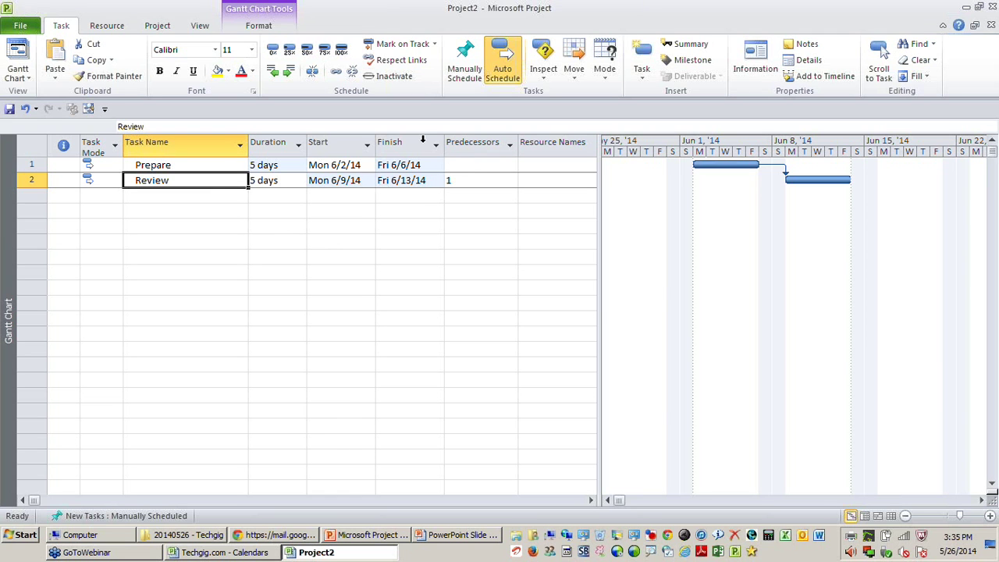
click(114, 181)
click(116, 181)
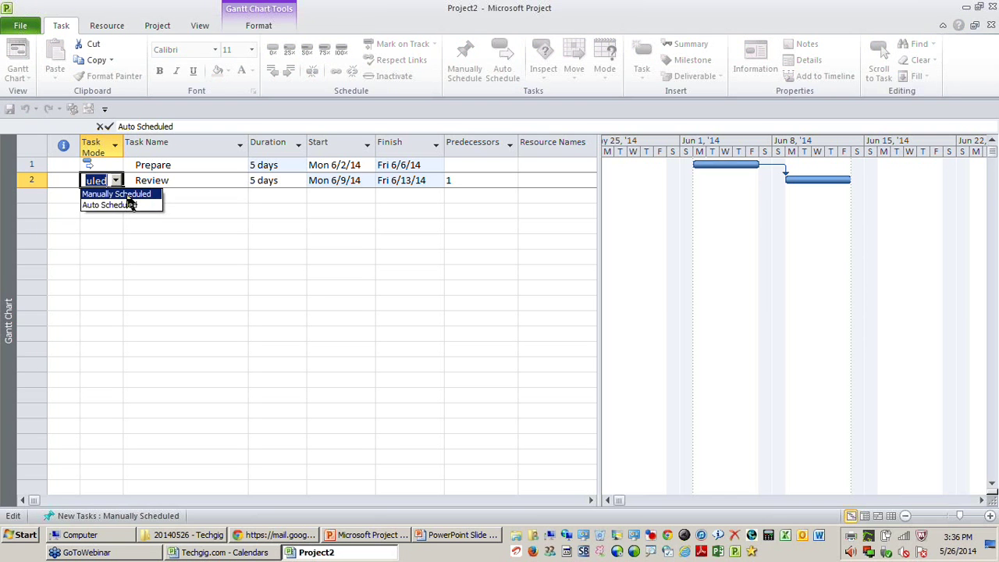
click(127, 194)
click(234, 225)
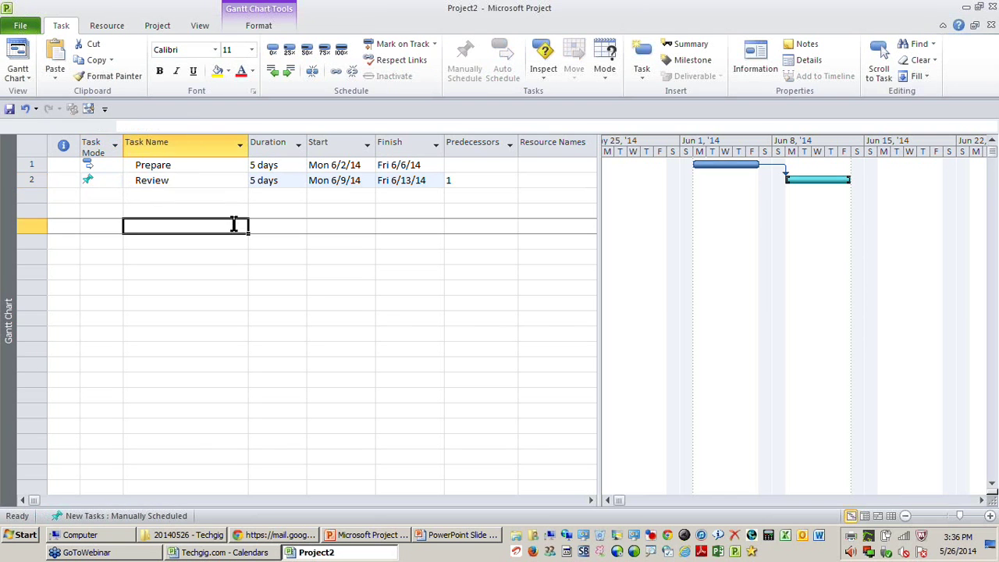
- Set the duration of the Prepare task to 2 days
click(346, 181)
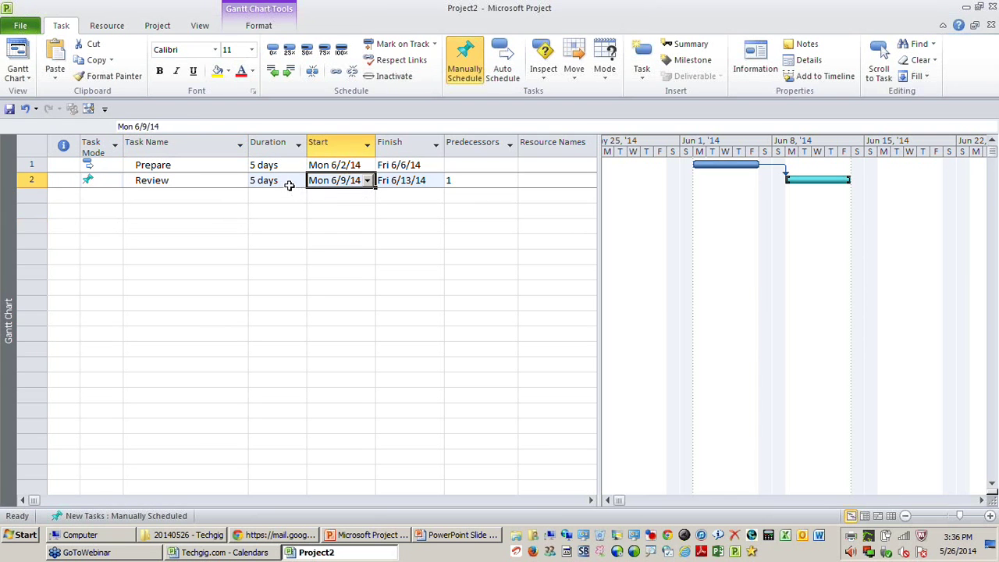
click(279, 165)
click(283, 165)
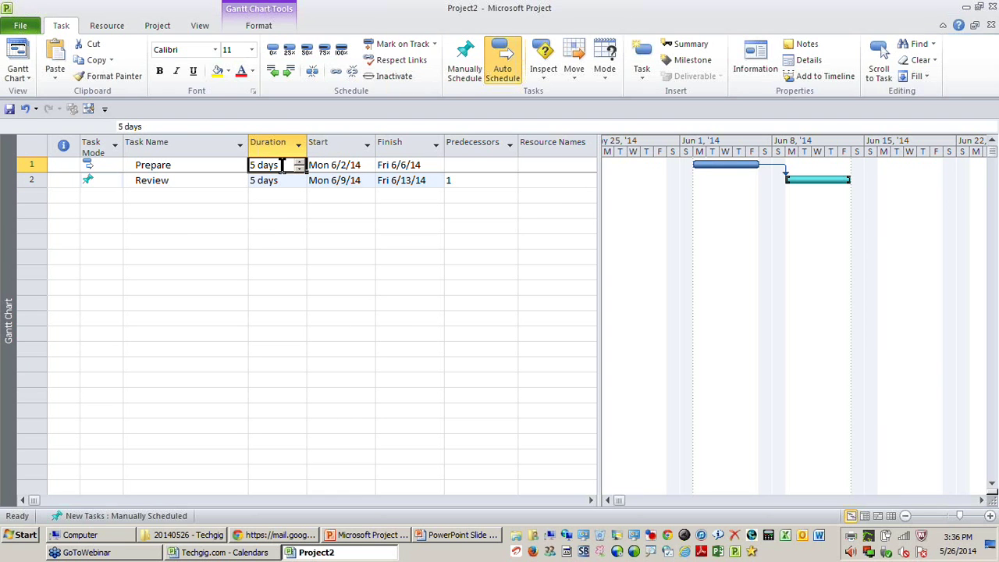
text(2)
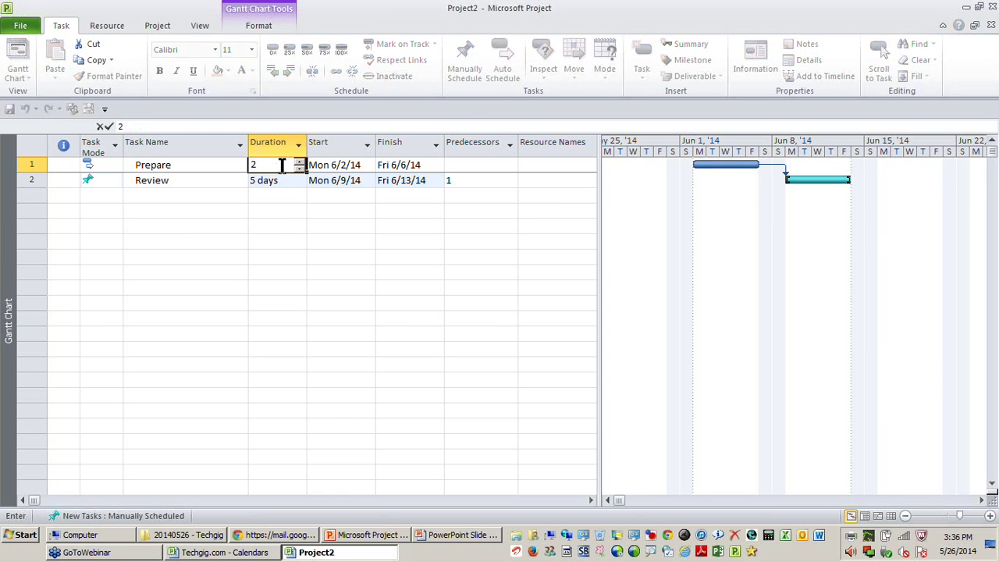
key(Return)
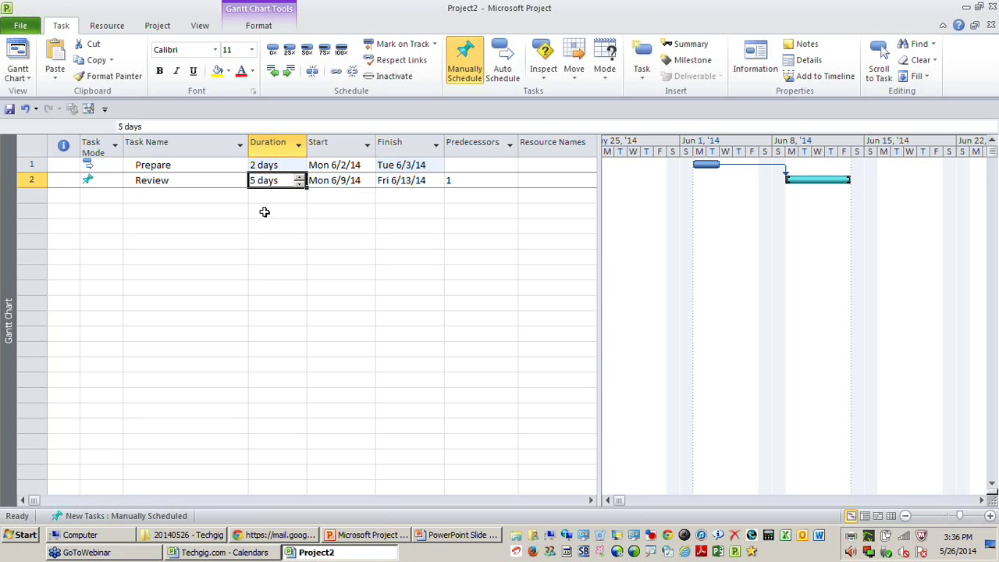
- Switch the task mode of the Review task back to Auto Scheduled
click(141, 183)
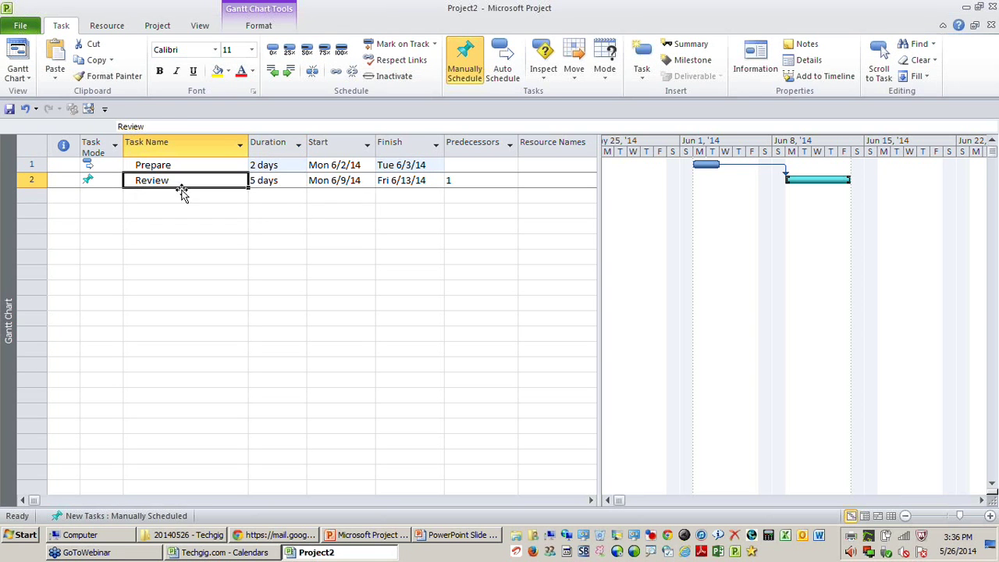
click(90, 180)
click(114, 181)
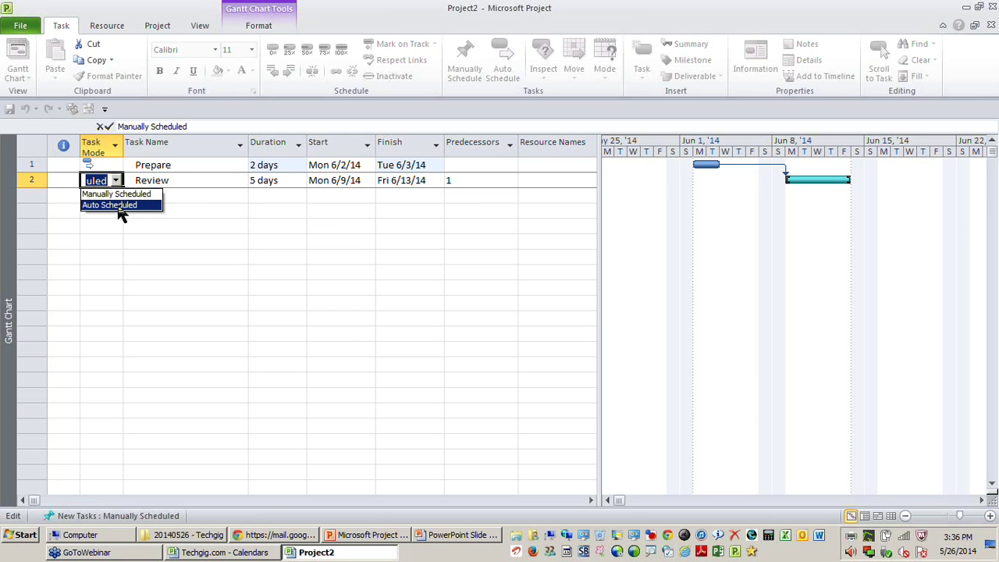
click(127, 203)
click(185, 227)
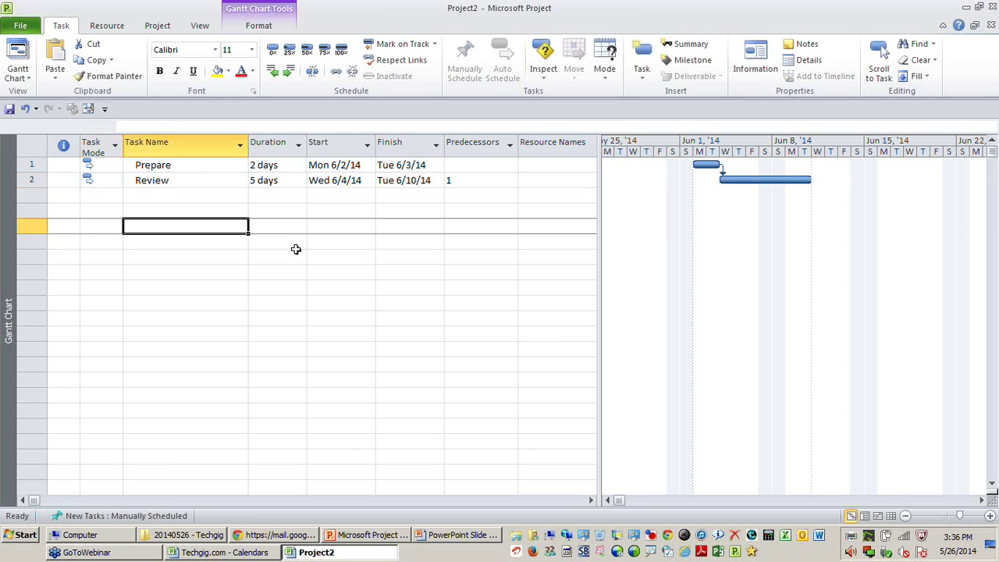
- Set the duration of Prepare to 5 days and check the start and finish dates of both tasks
click(293, 166)
text(5)
click(304, 212)
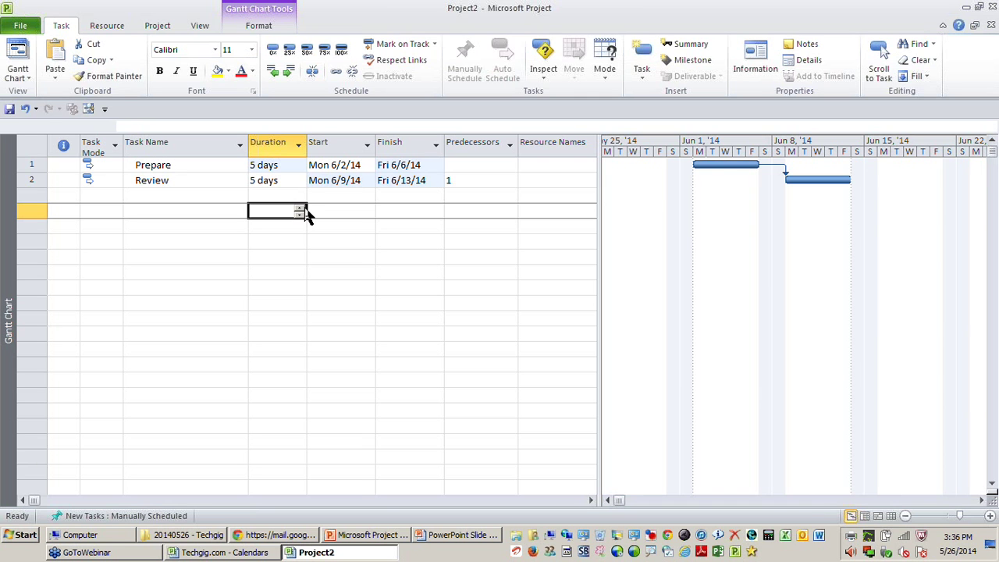
click(353, 165)
click(417, 167)
click(356, 179)
click(408, 181)
- Inspect the Prepare task with the Task Inspector to see the factors affecting its schedule
click(215, 165)
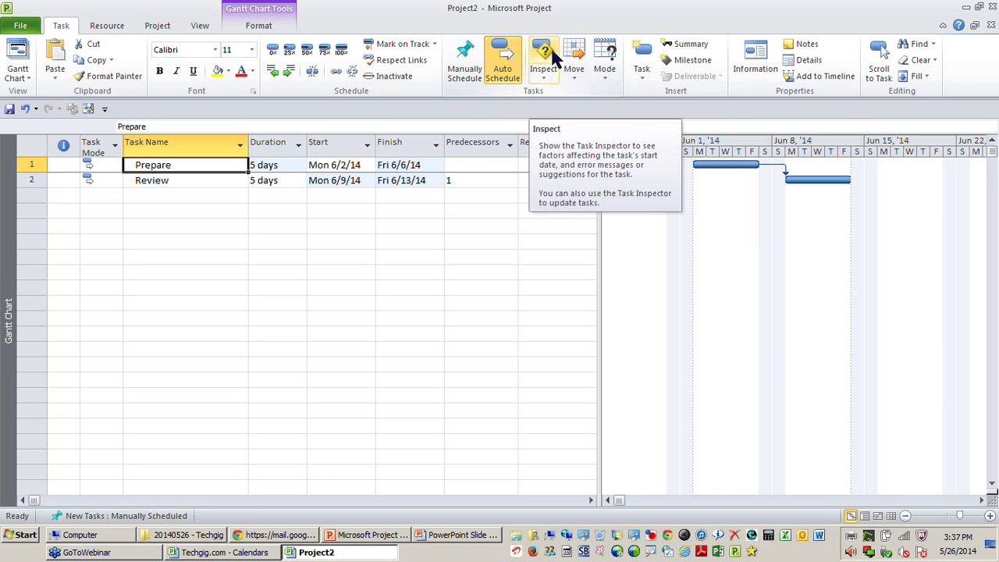
click(548, 76)
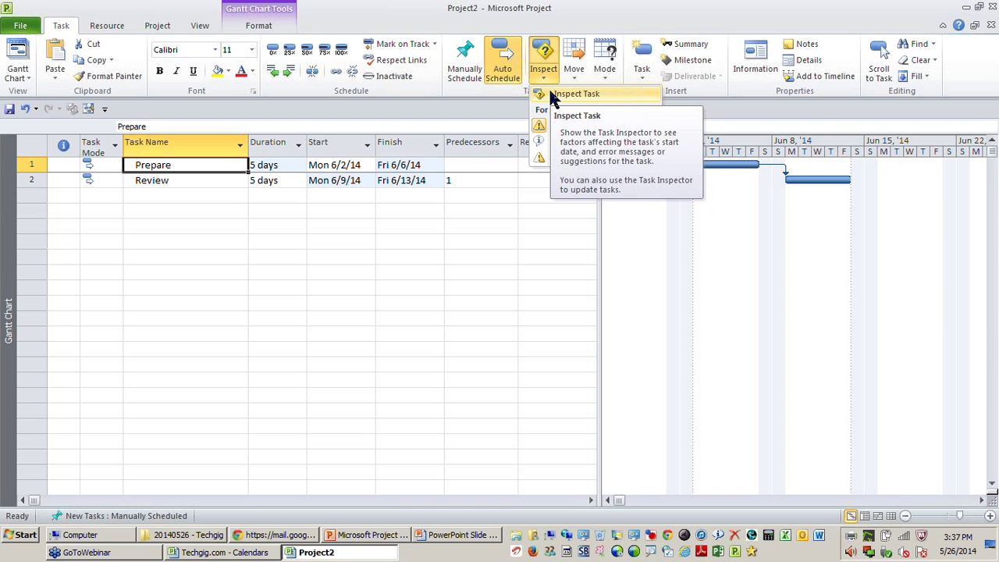
click(552, 94)
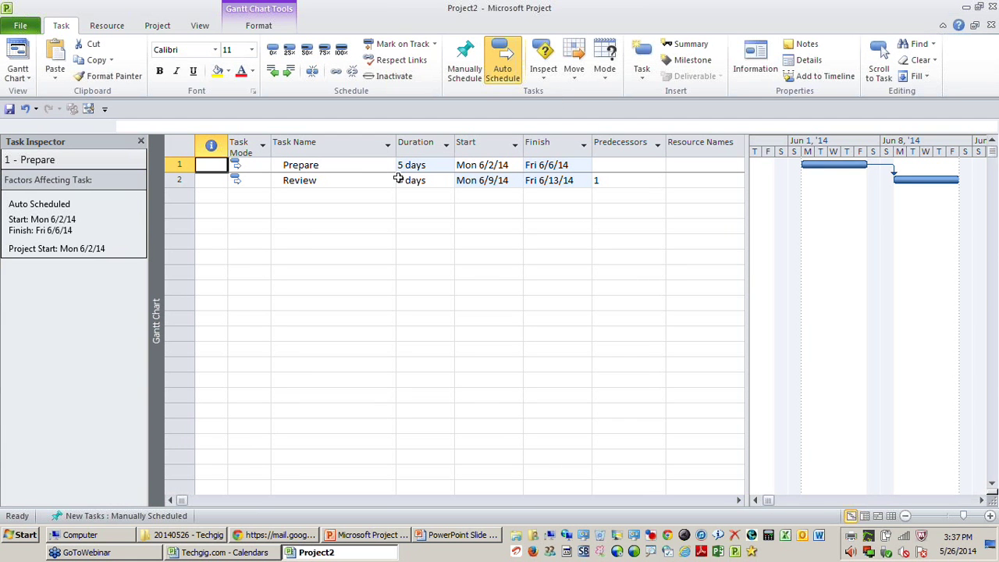
click(351, 168)
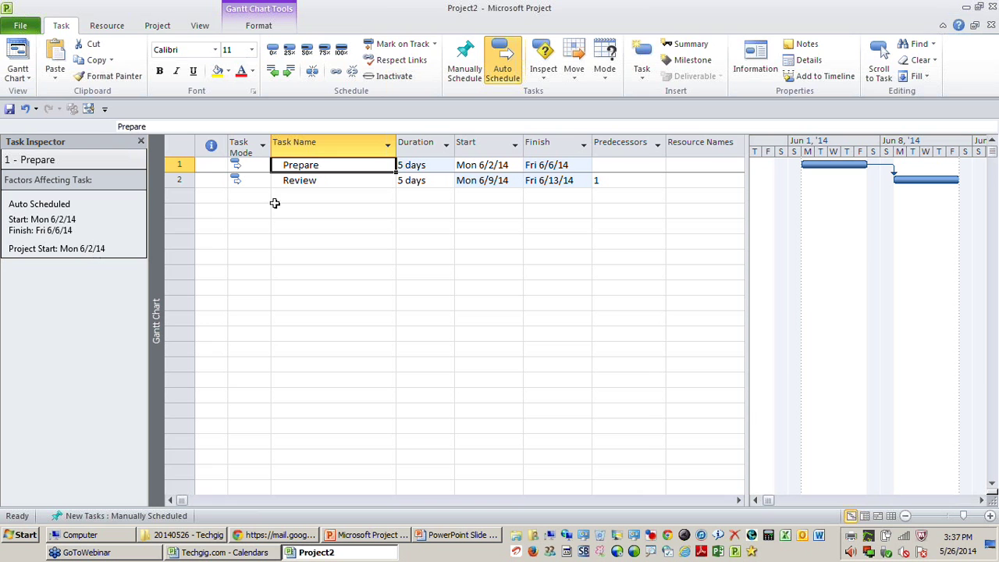
click(182, 164)
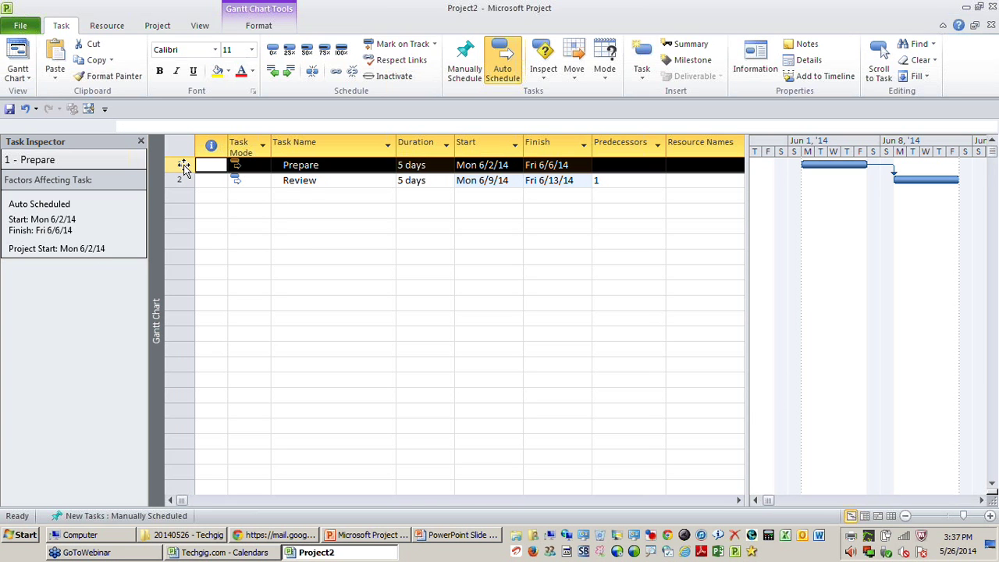
- Examine the factors affecting the Review task in the Task Inspector, including its dates, predecessor and project calendar
click(314, 182)
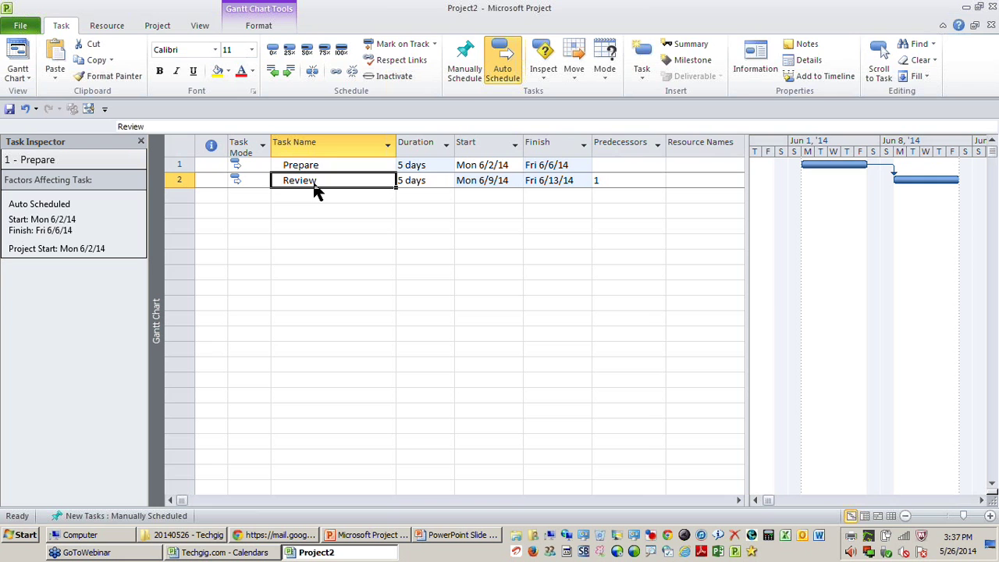
drag(51, 162, 4, 160)
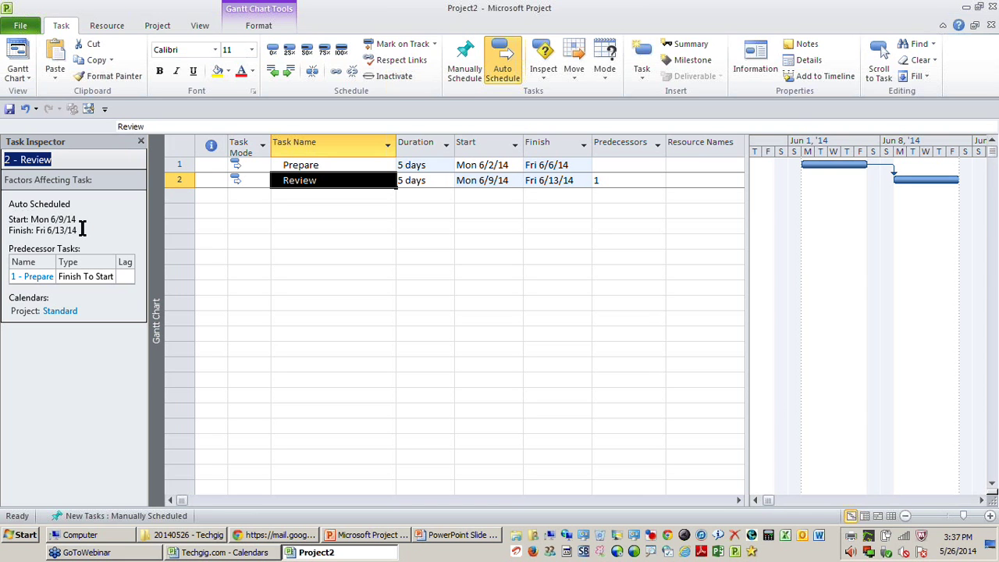
click(502, 180)
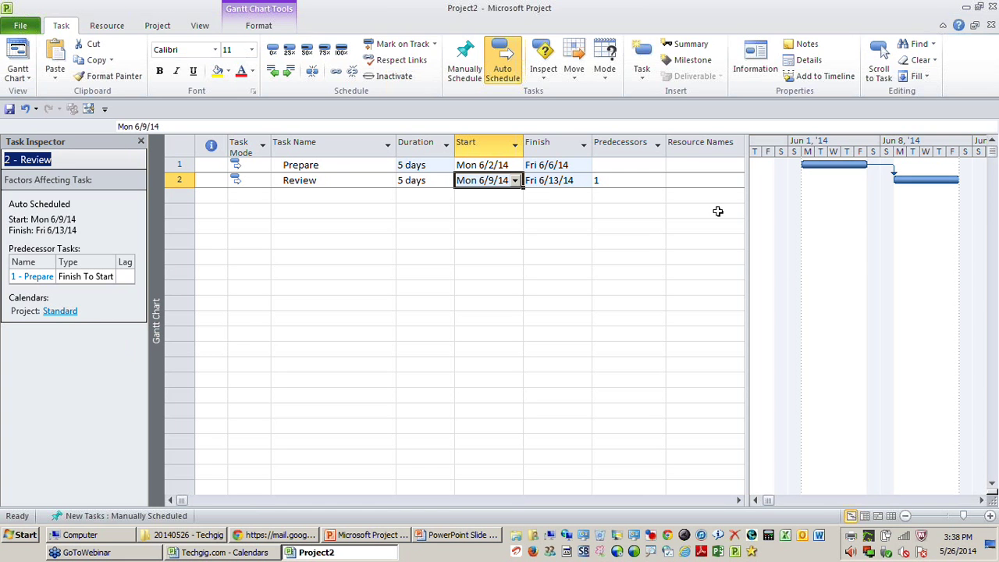
click(345, 166)
click(350, 182)
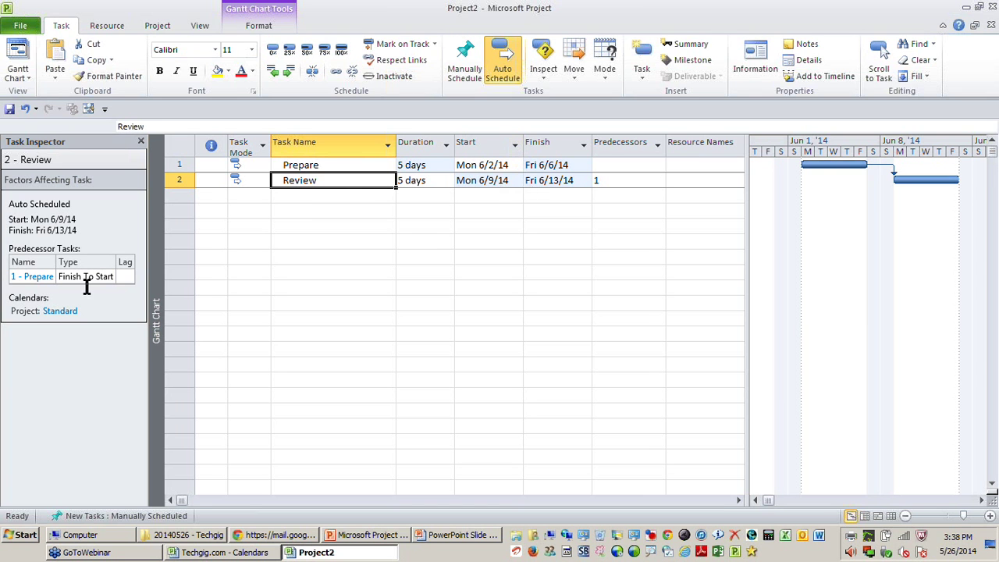
double_click(21, 310)
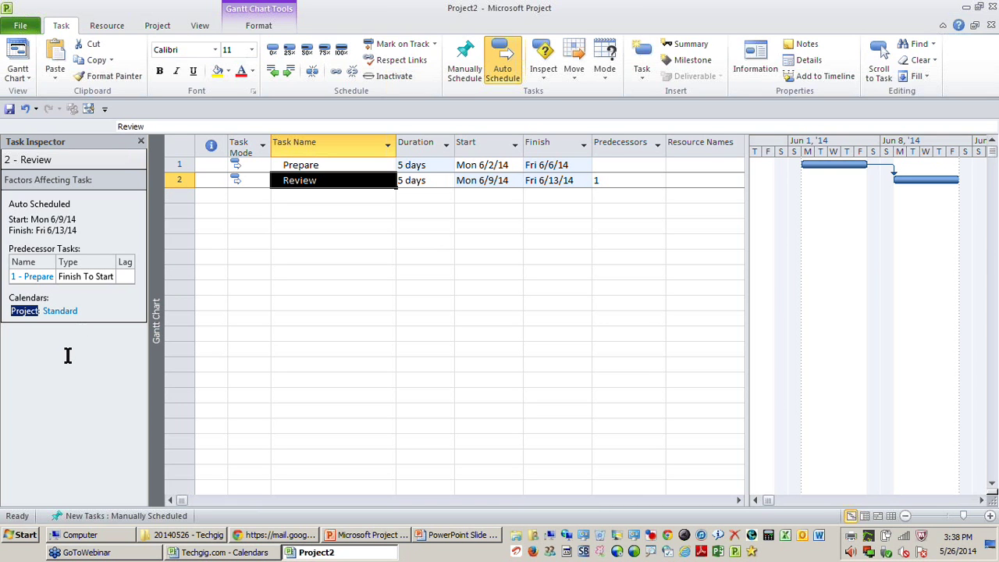
- Set the project calendar to Chennai in the project information, keeping the task dates in view while applying it
click(154, 28)
click(92, 63)
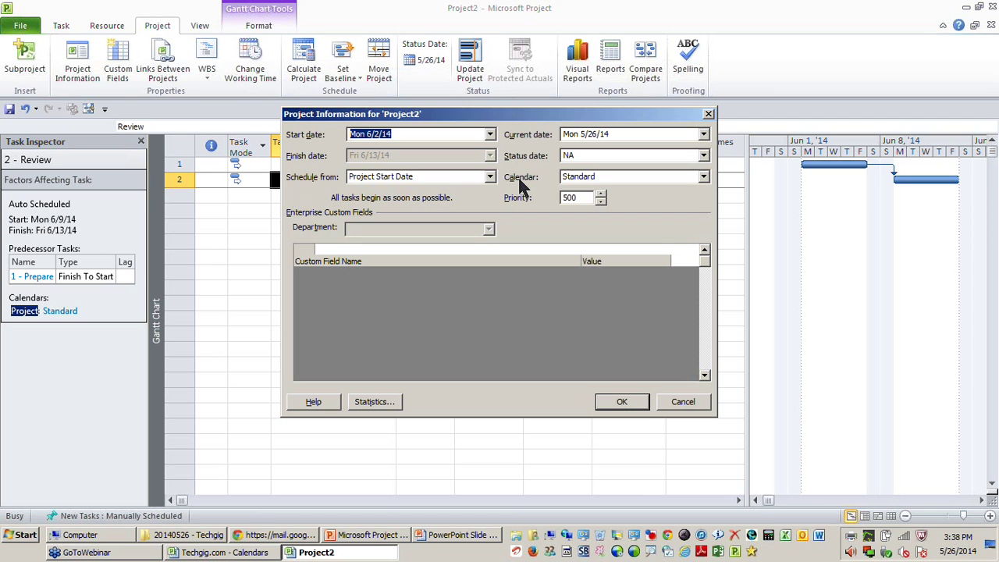
click(593, 178)
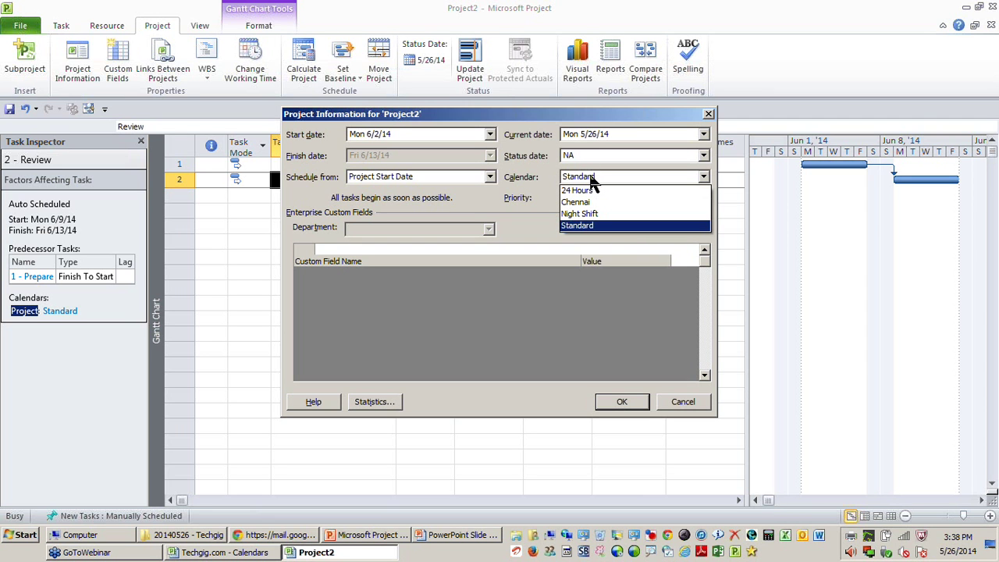
click(594, 202)
drag(591, 112, 559, 271)
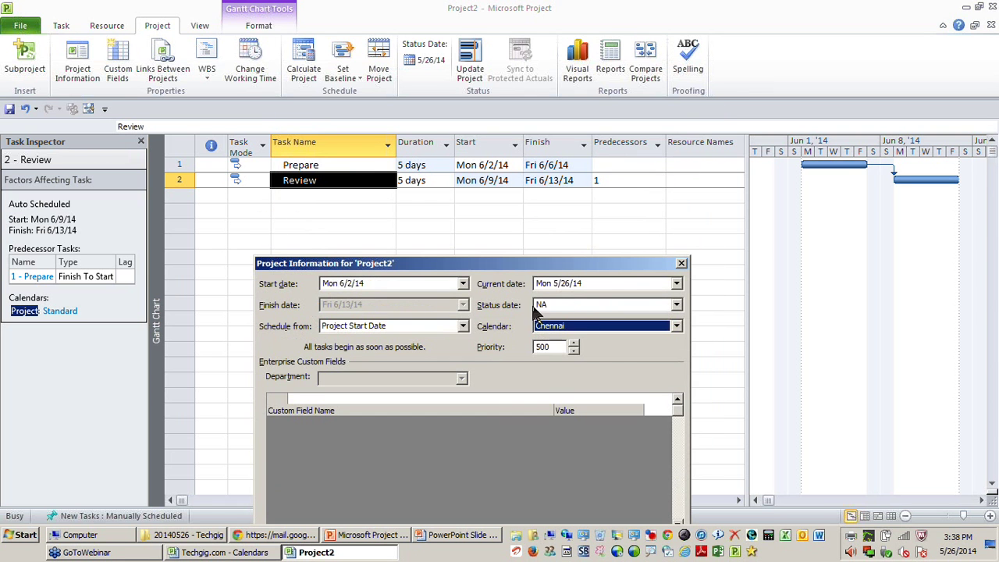
drag(520, 266, 514, 213)
click(601, 502)
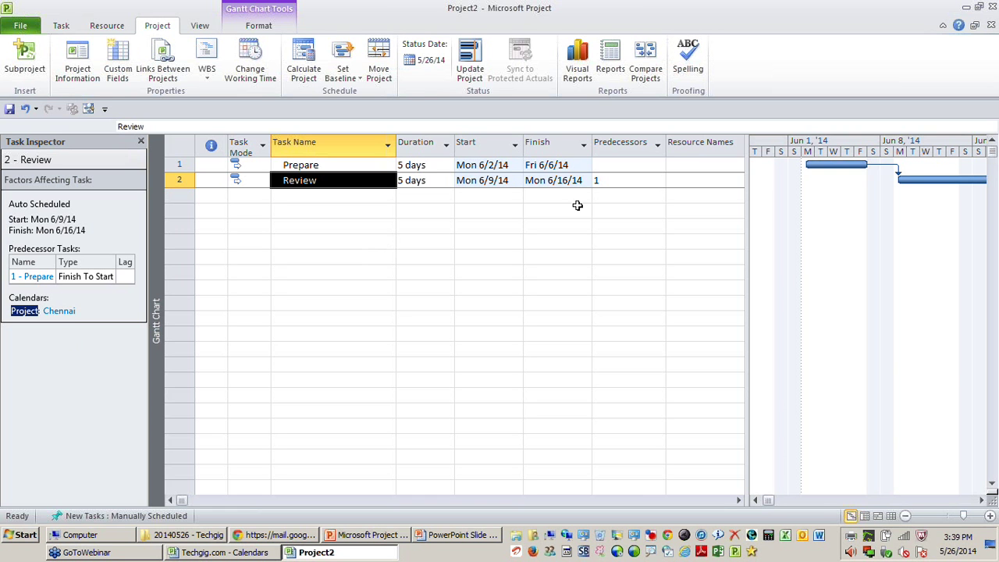
- Check the Review task's dates and project calendar in the Task Inspector, then close the inspector
click(701, 180)
click(344, 181)
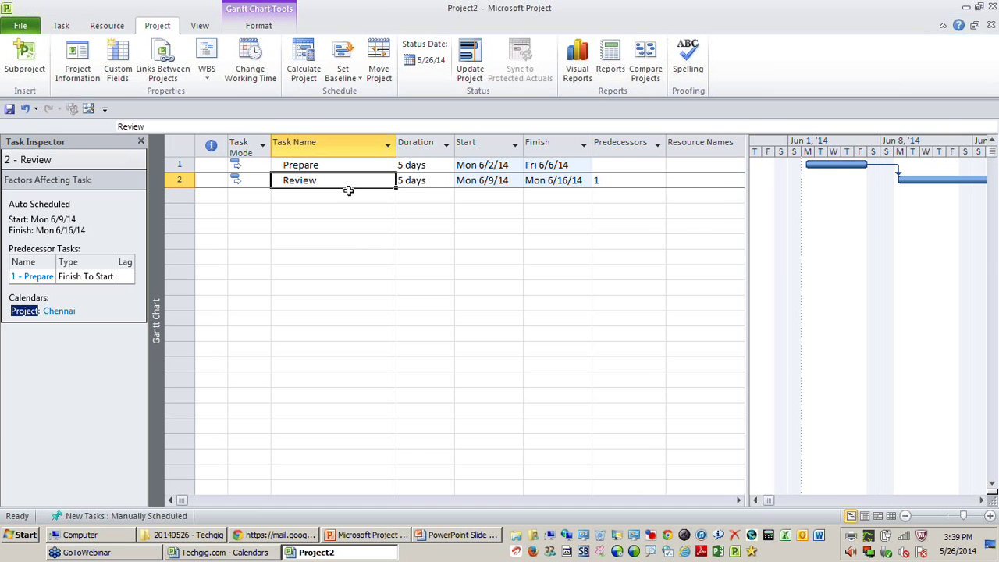
click(170, 182)
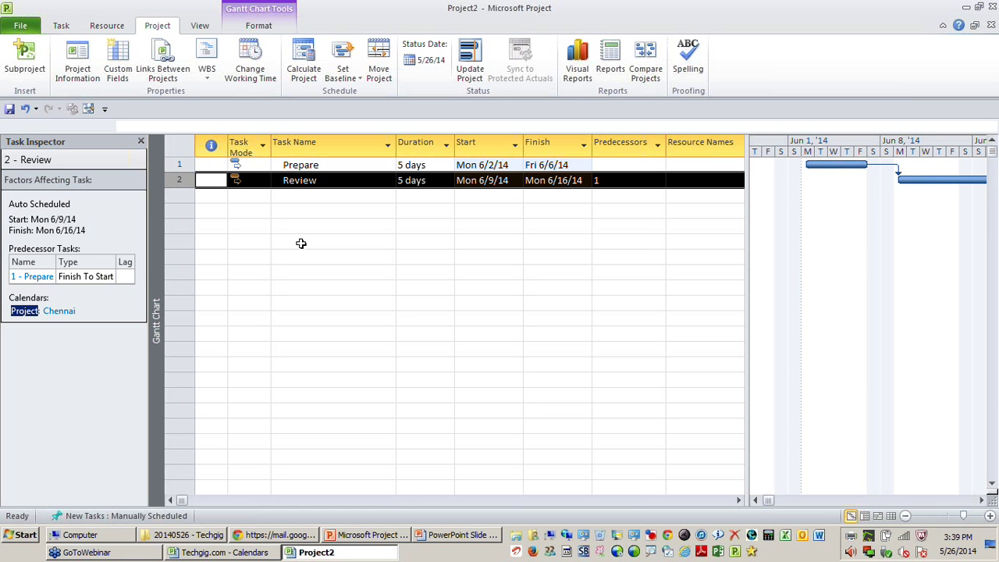
click(140, 145)
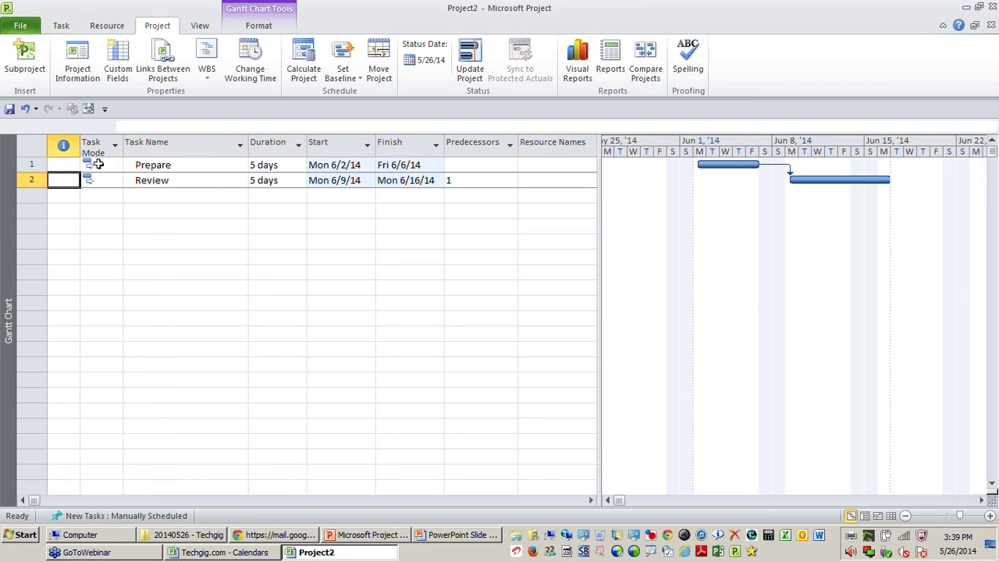
- Switch to the Resource Sheet view and add two resources, entering each person's first name
click(220, 165)
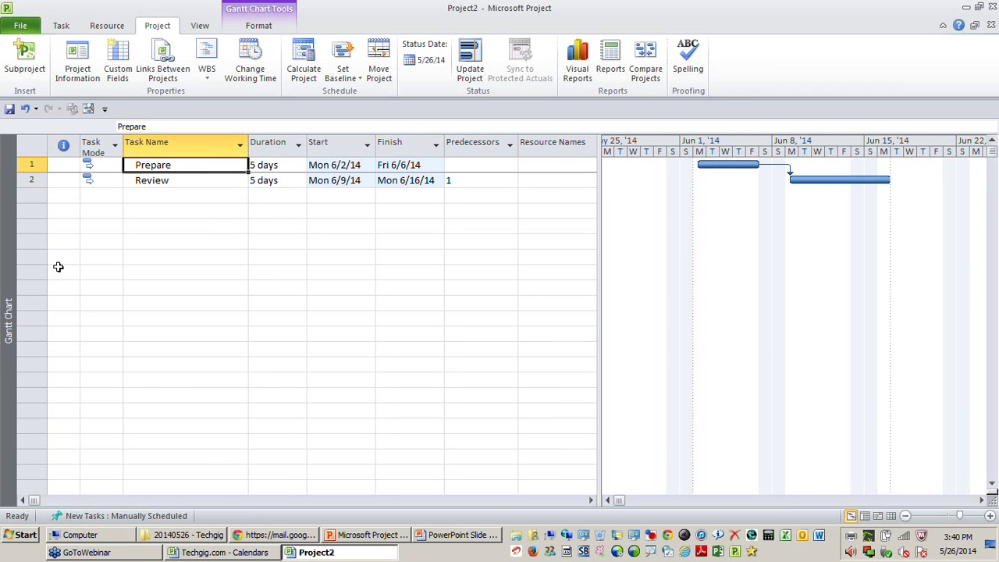
right_click(11, 250)
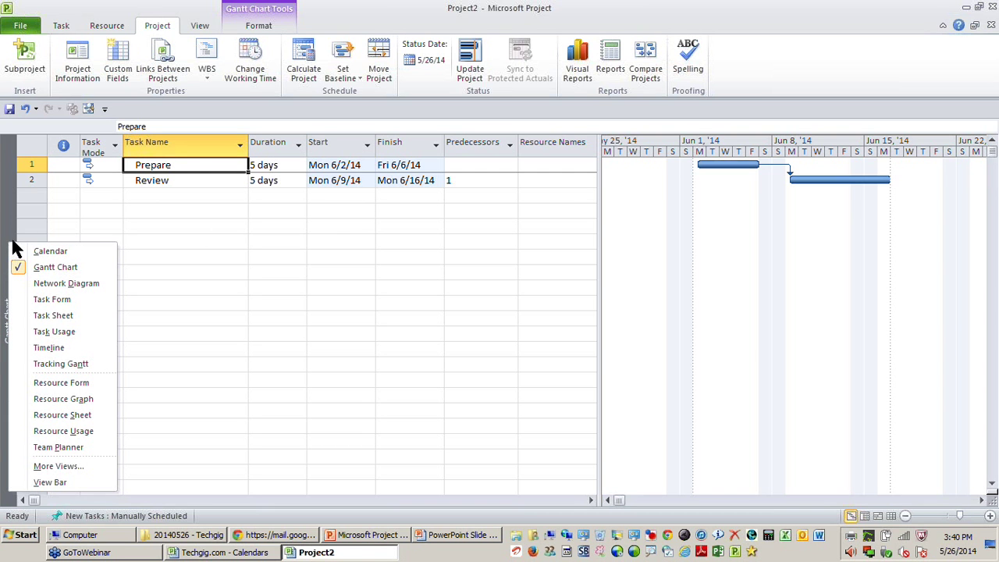
click(78, 416)
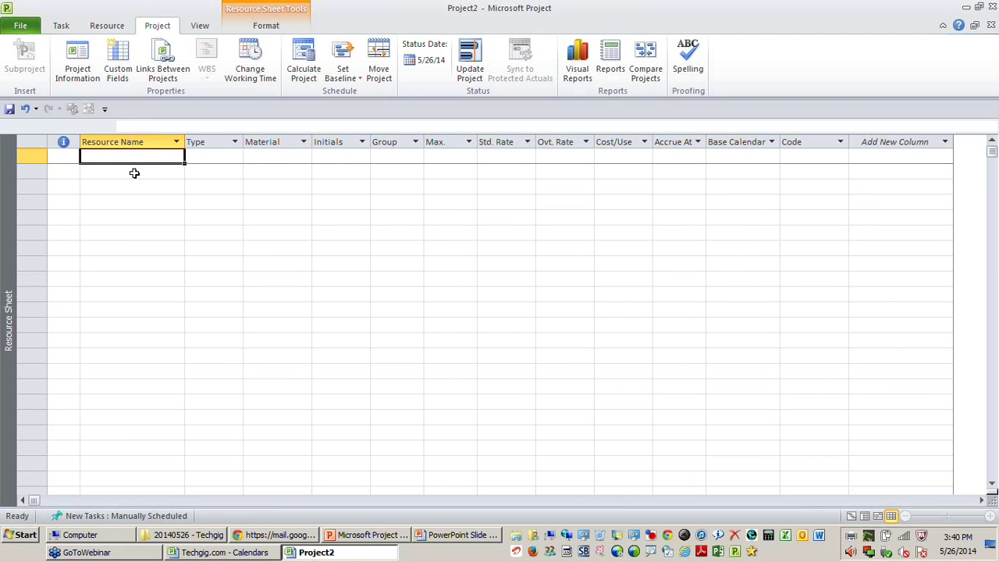
text(Sai)
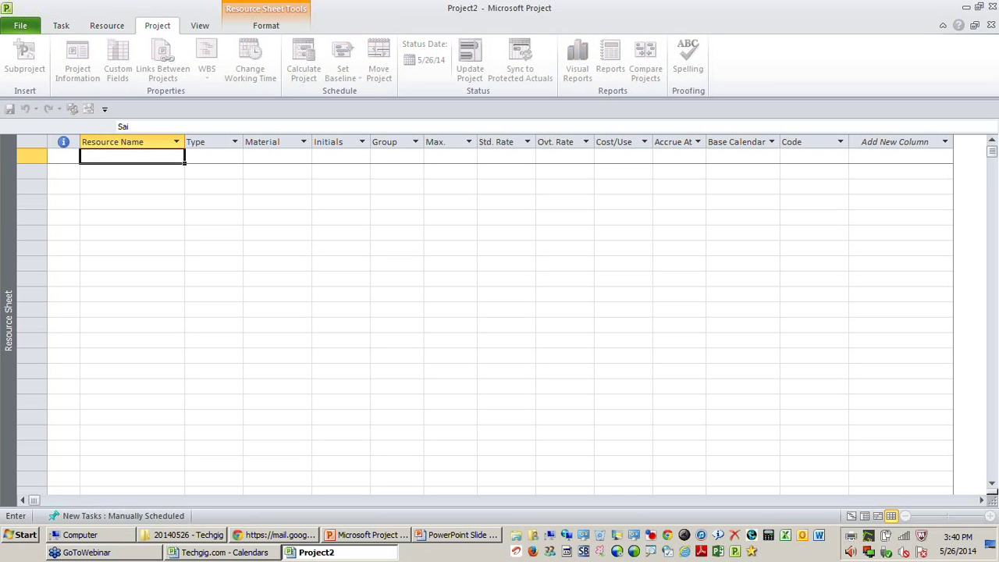
key(Return)
text(A)
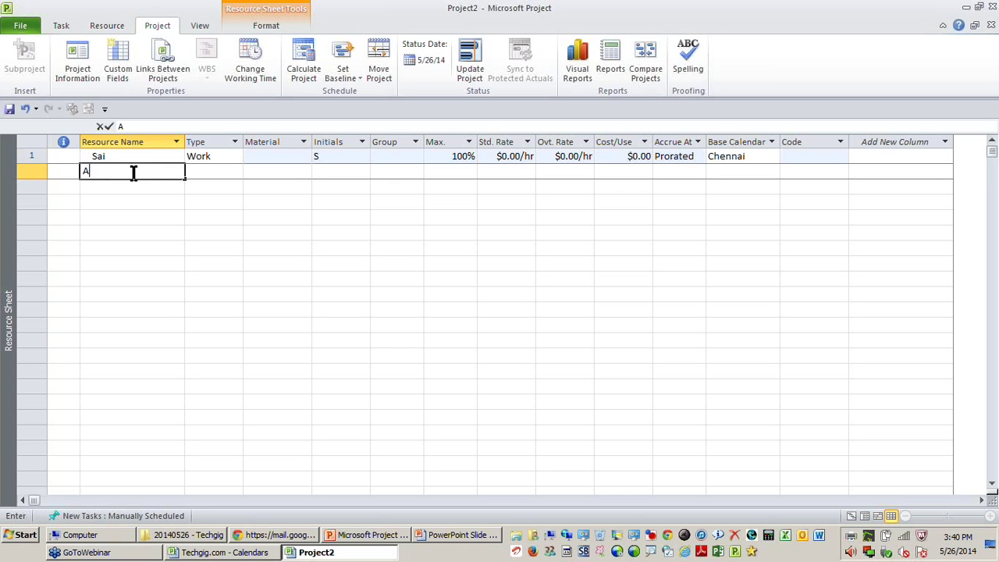
text(run)
key(Return)
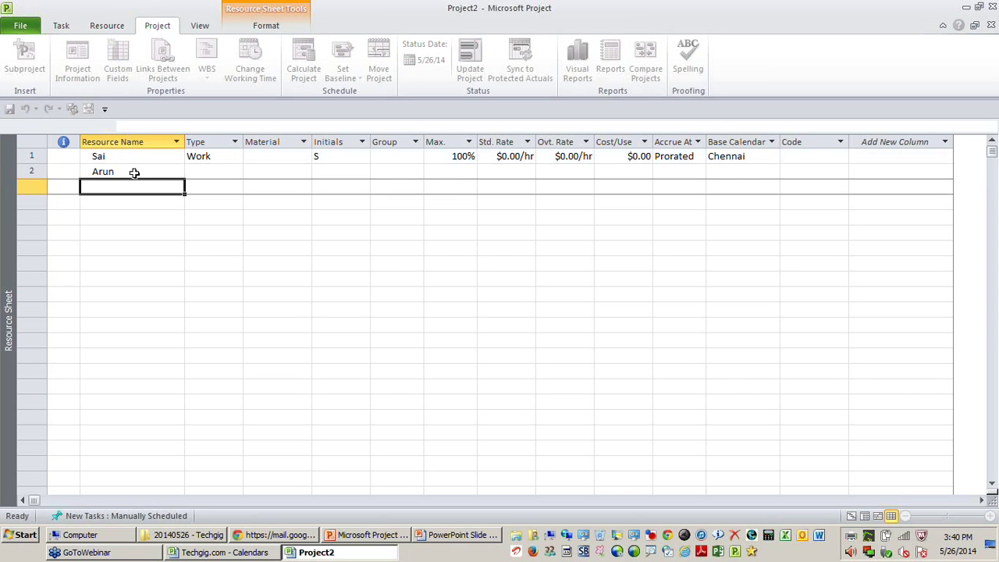
- Review the type and base calendar of both resources, including the calendars available for the second resource, keeping Chennai
click(137, 160)
key(Down)
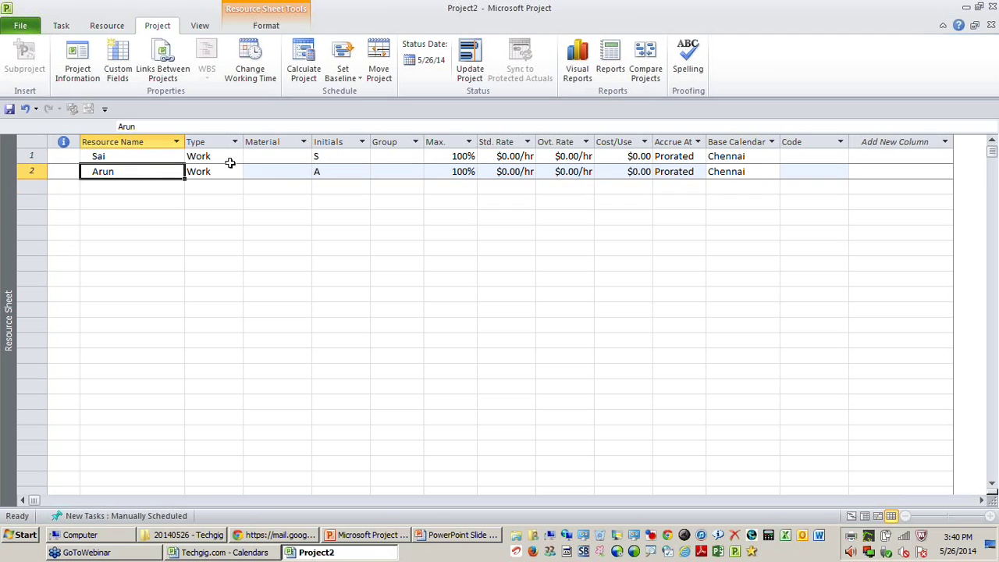
click(226, 158)
key(Down)
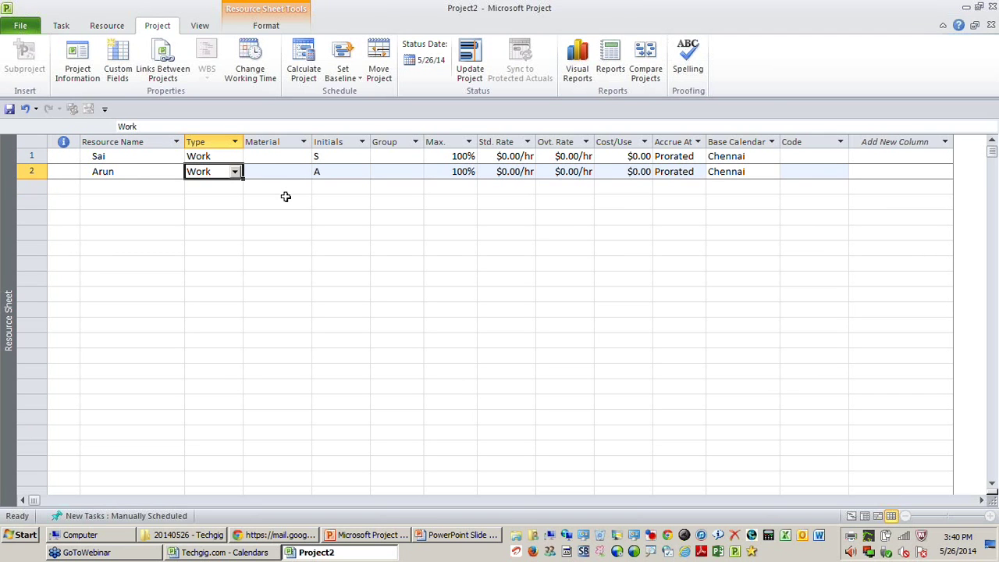
click(126, 171)
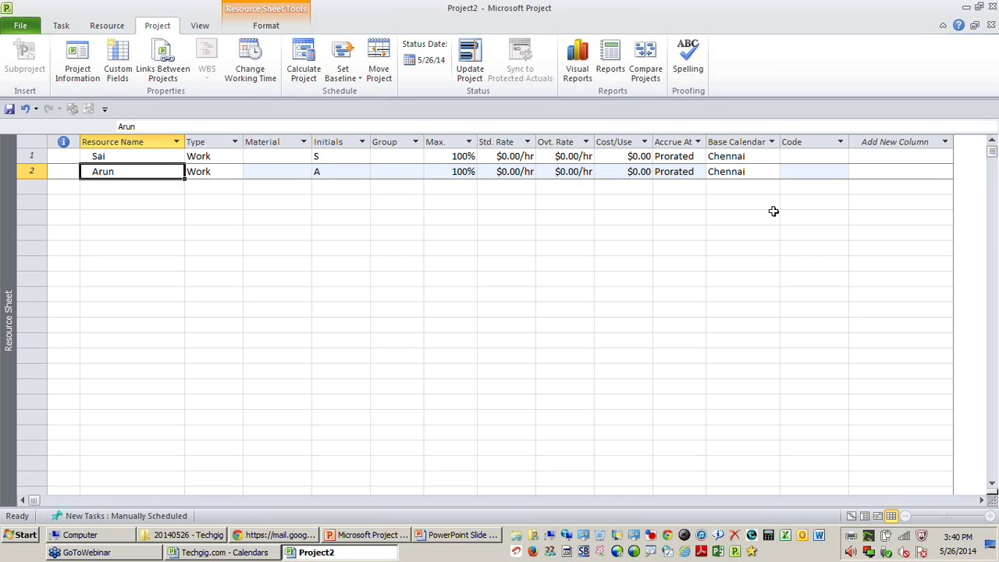
click(759, 159)
click(758, 172)
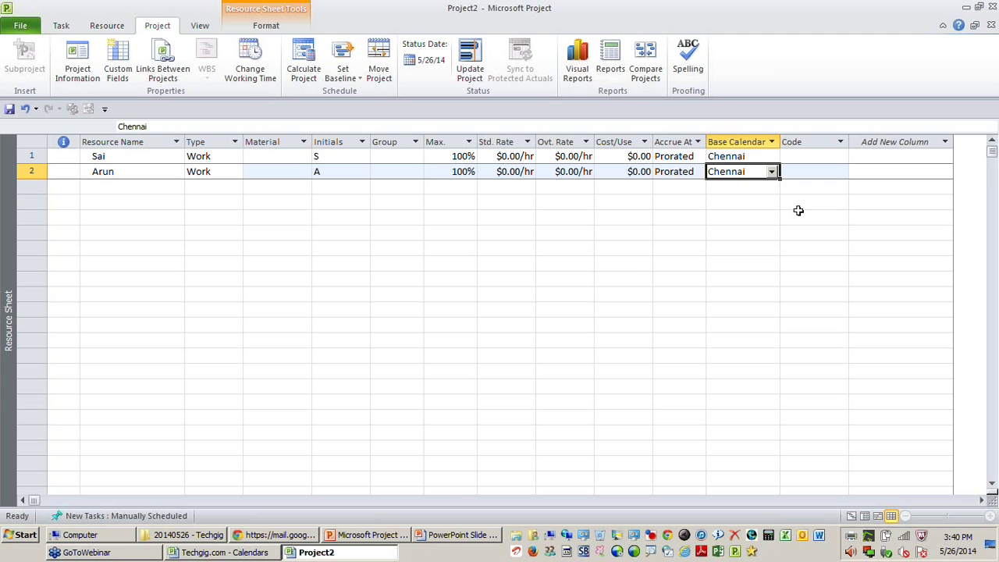
click(772, 173)
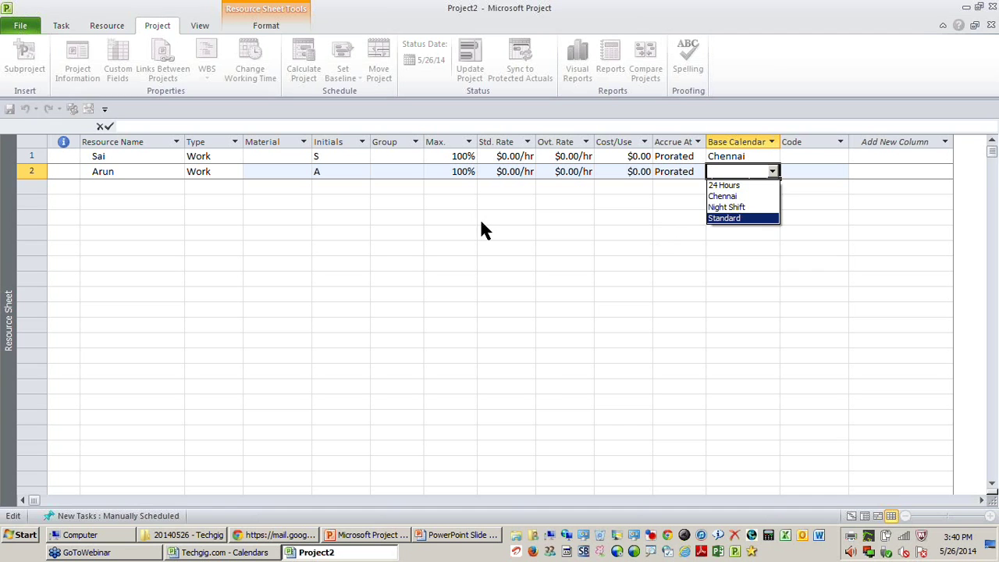
text(C)
key(Return)
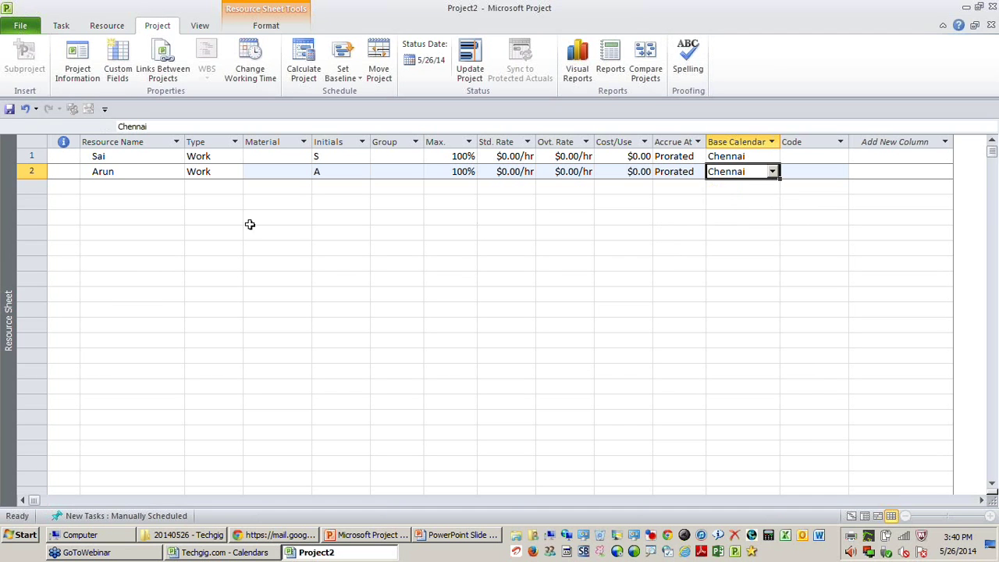
click(142, 174)
click(750, 171)
- Create a new base calendar named Mumbai as a copy of the Standard calendar
click(268, 75)
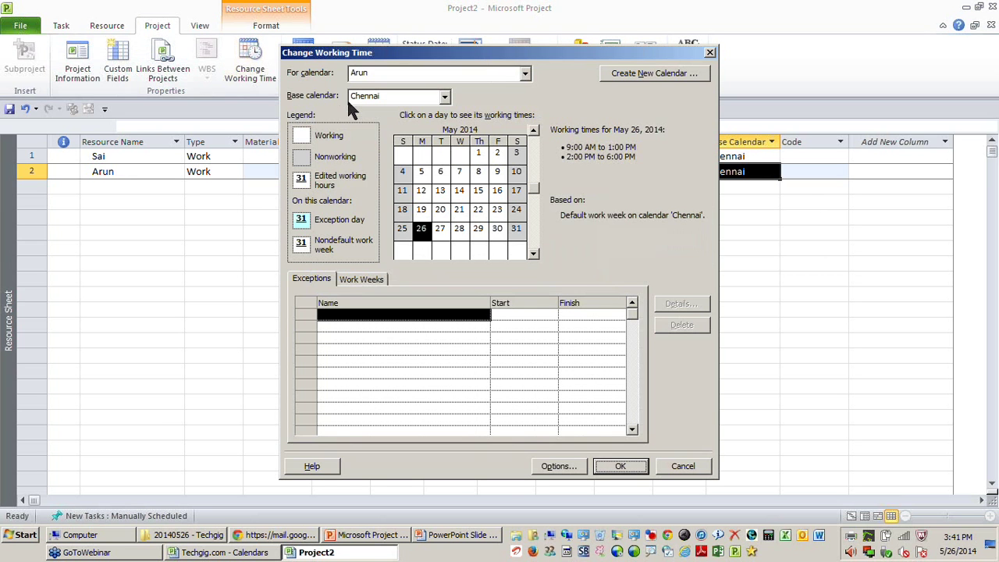
click(687, 73)
click(547, 272)
click(500, 326)
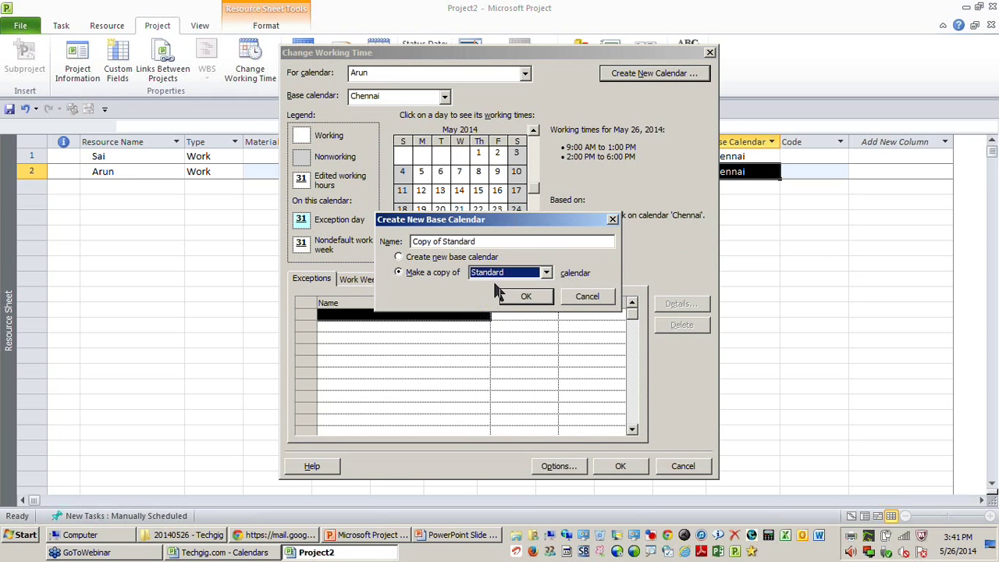
text(M)
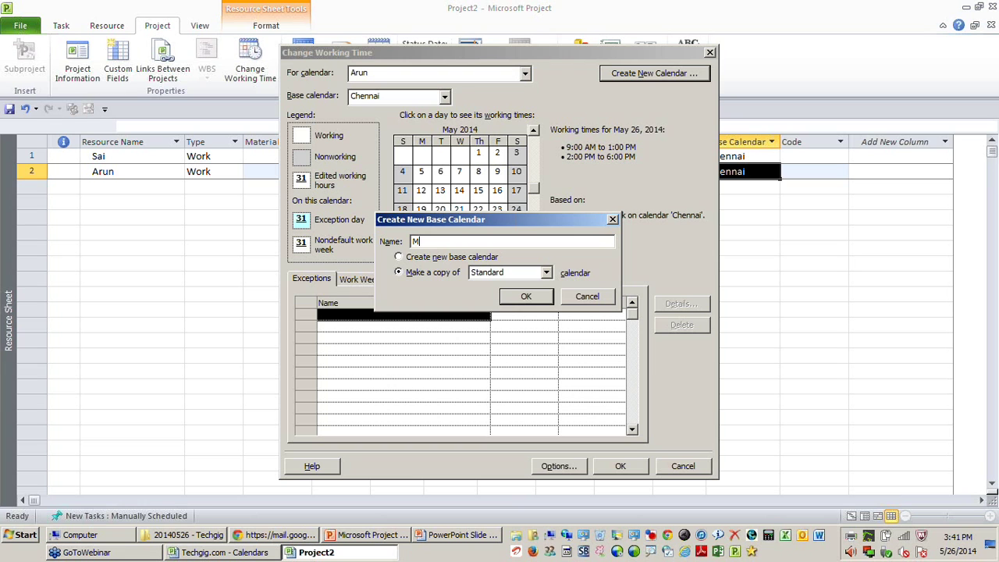
text(umbai)
click(519, 303)
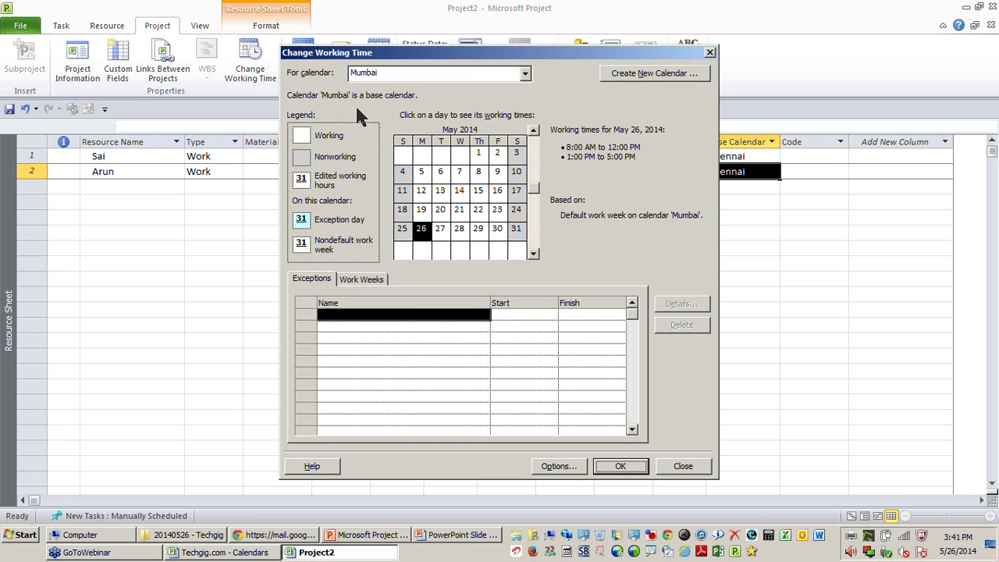
- Set the Mumbai calendar's default work week to Monday through Saturday, 9:00 AM to 1:00 PM and 2:00 PM to 6:00 PM
click(365, 280)
click(676, 306)
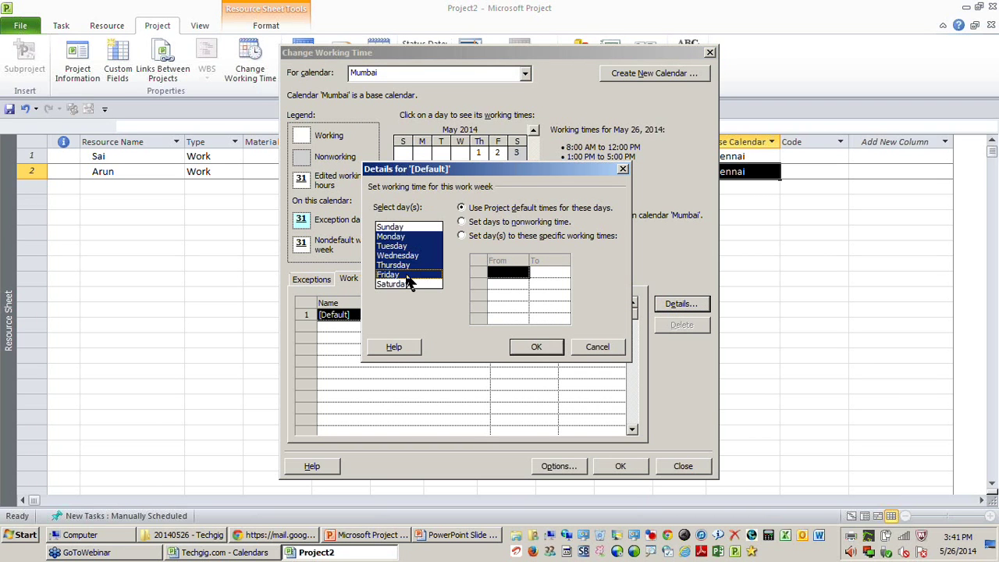
click(490, 238)
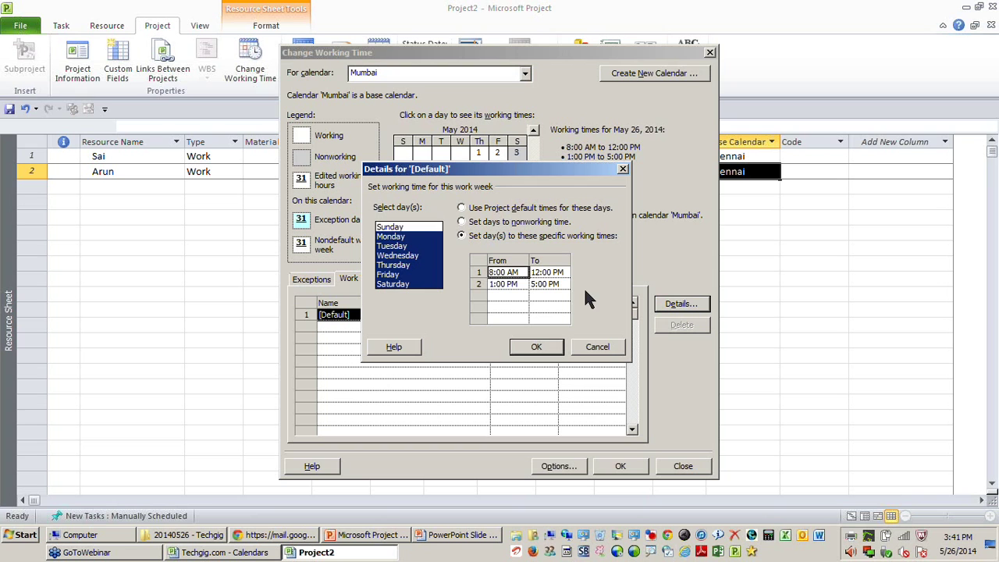
text(9)
key(Tab)
text(1)
key(Tab)
text(2)
key(Tab)
text(6)
key(Return)
click(534, 347)
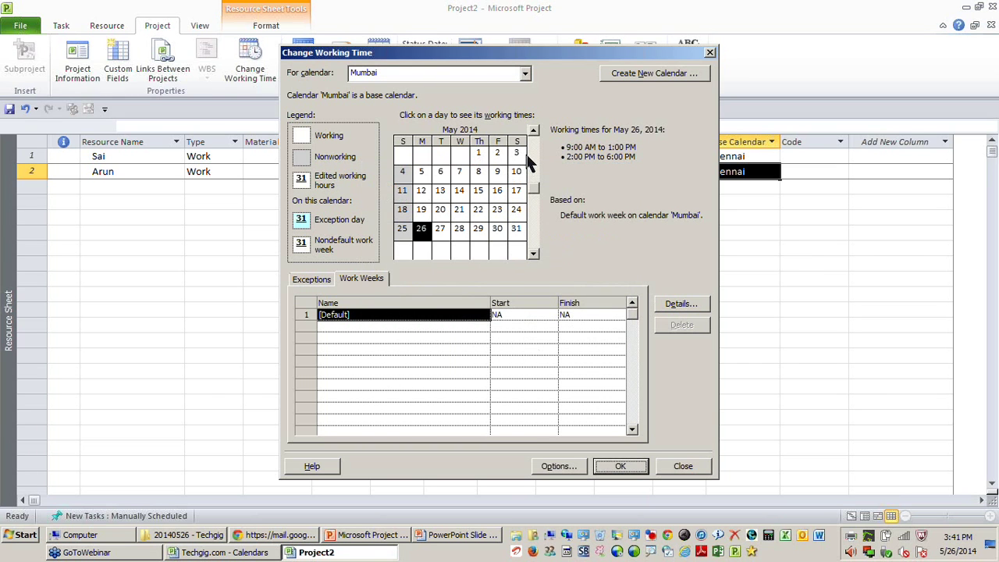
- Check the working times of the Saturdays in May 2014 on the Mumbai calendar and save the calendar changes
click(524, 156)
click(523, 174)
click(522, 191)
click(521, 209)
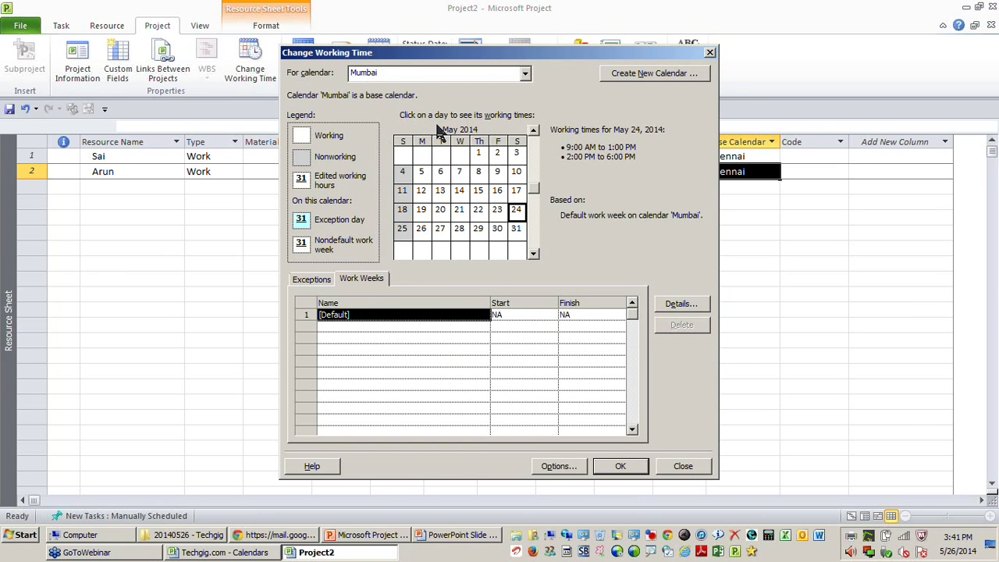
click(615, 467)
- Compare the base calendars of both resources and assign the Mumbai calendar to the second resource
click(102, 156)
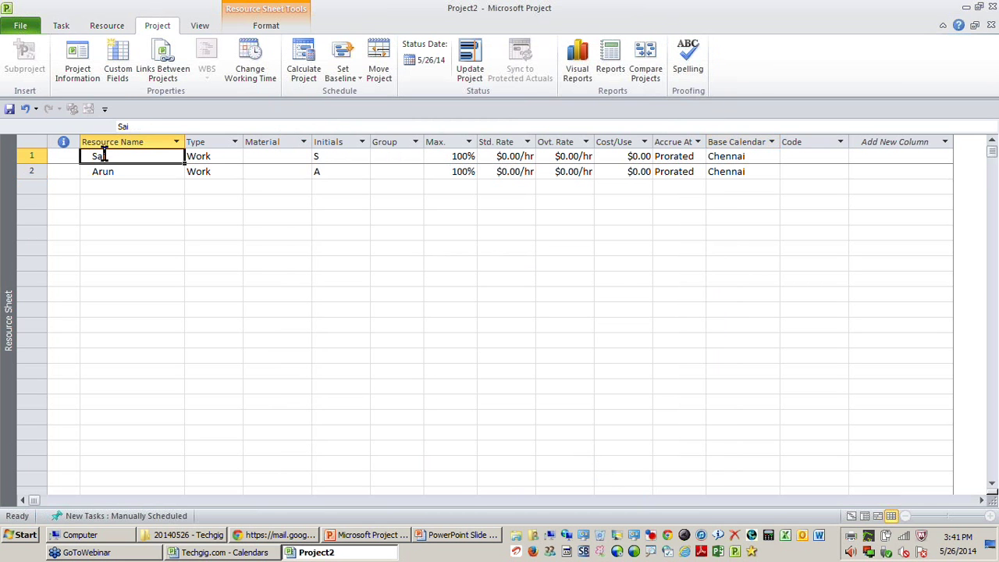
click(761, 156)
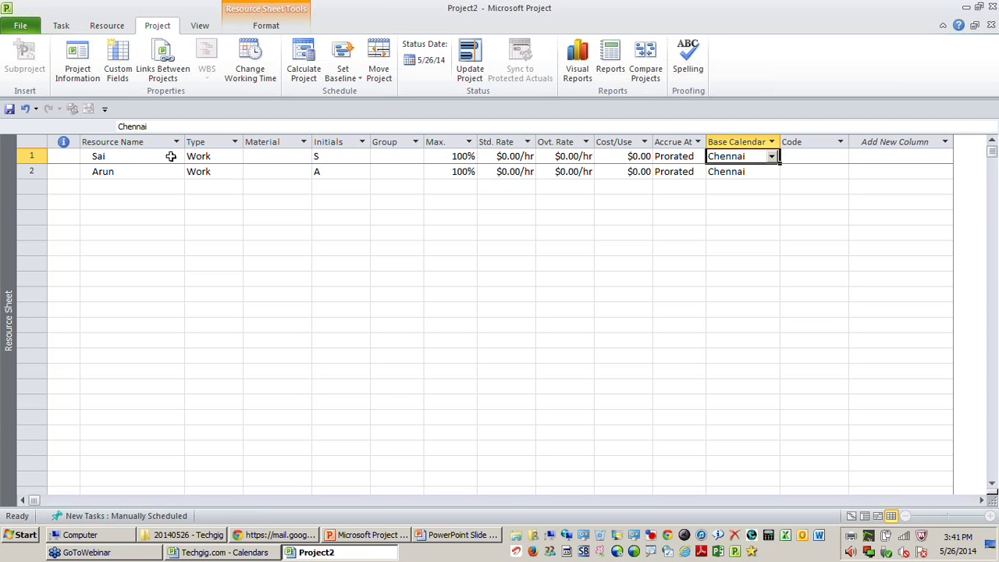
click(119, 168)
click(778, 172)
click(99, 166)
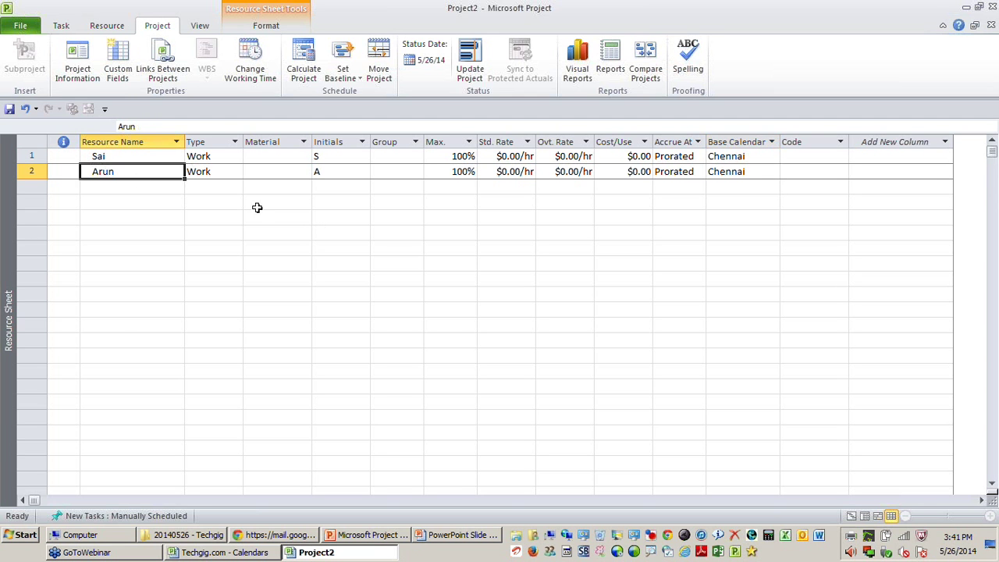
click(738, 172)
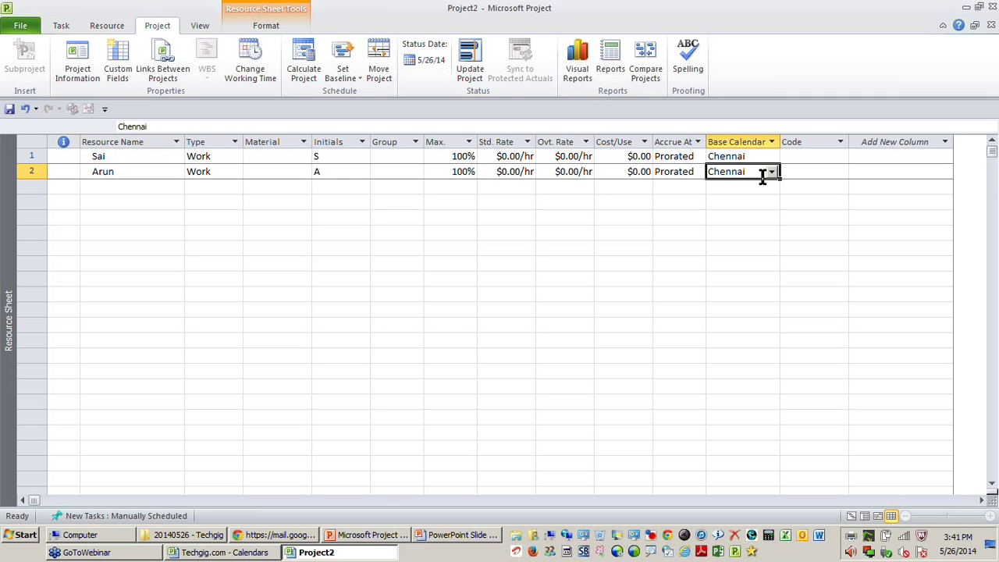
click(773, 177)
click(773, 173)
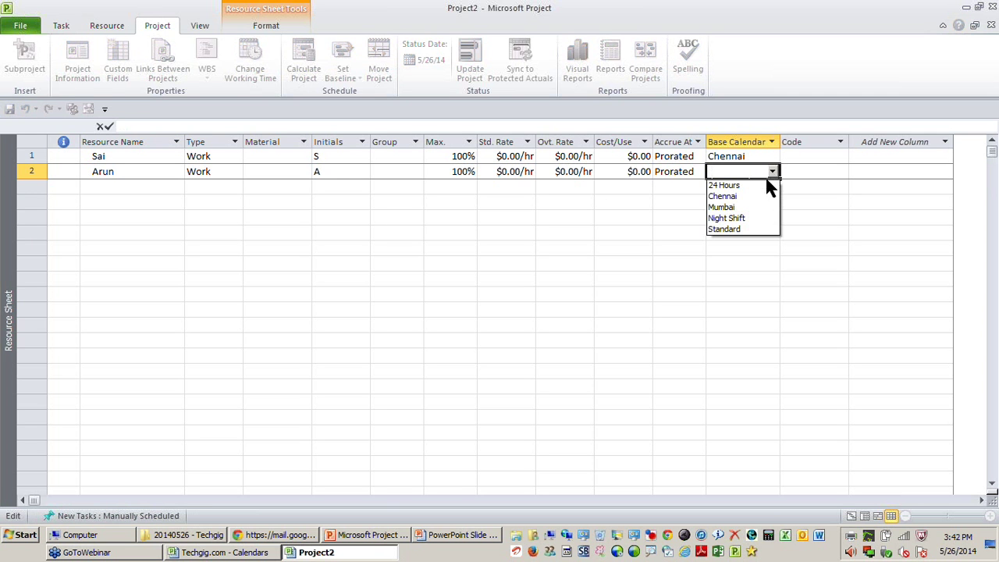
click(751, 208)
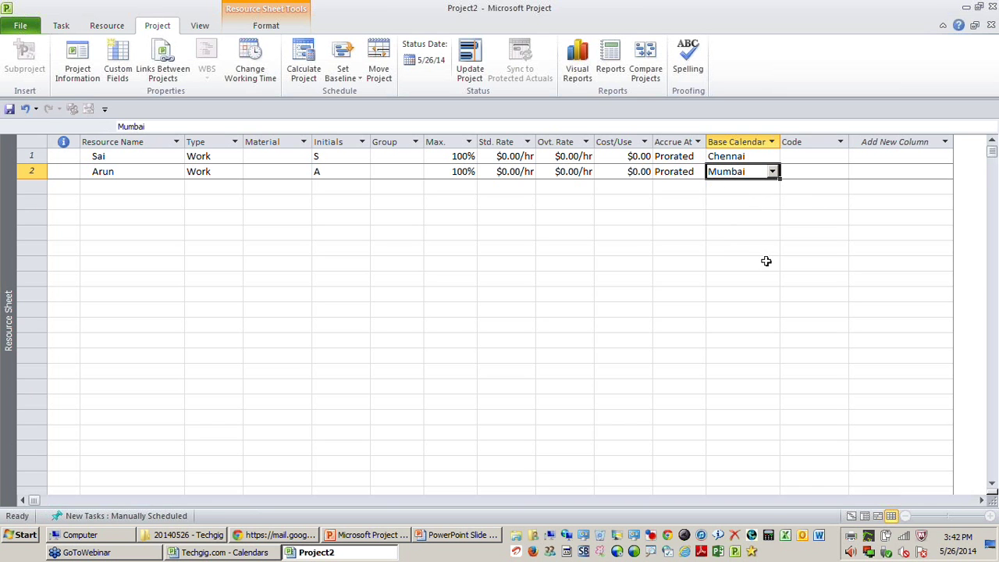
click(225, 202)
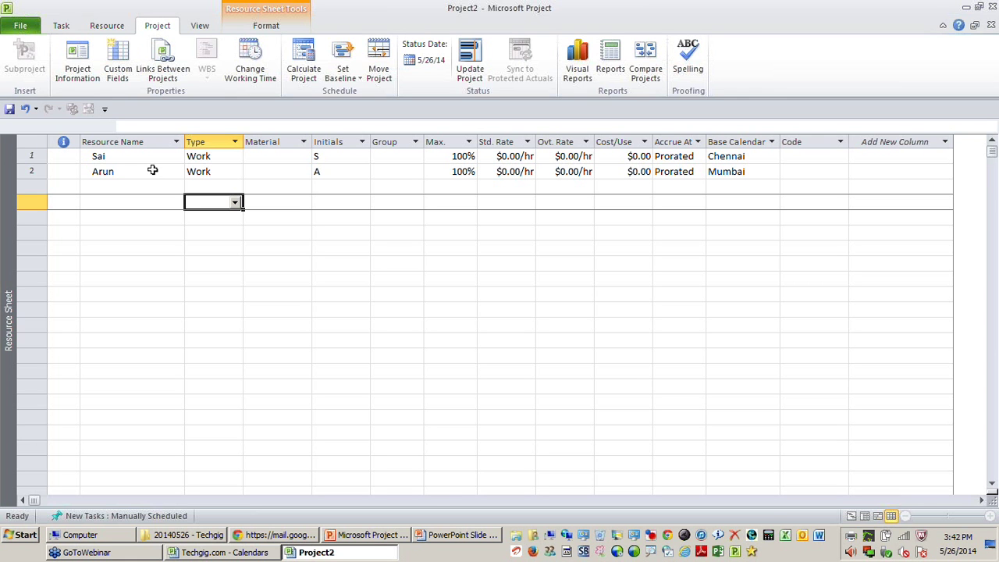
- Switch to the PowerPoint slide show about using calendars to make the schedule realistic
click(456, 537)
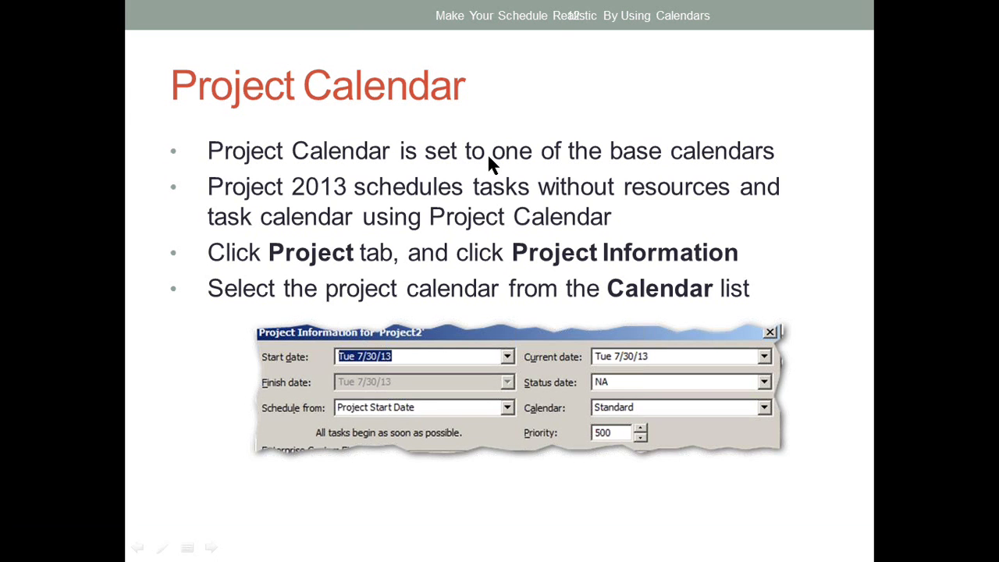
- Go back through the slide show to the Calendars overview slide, and return to the project in Microsoft Project
key(Left)
key(Left)
key(Left)
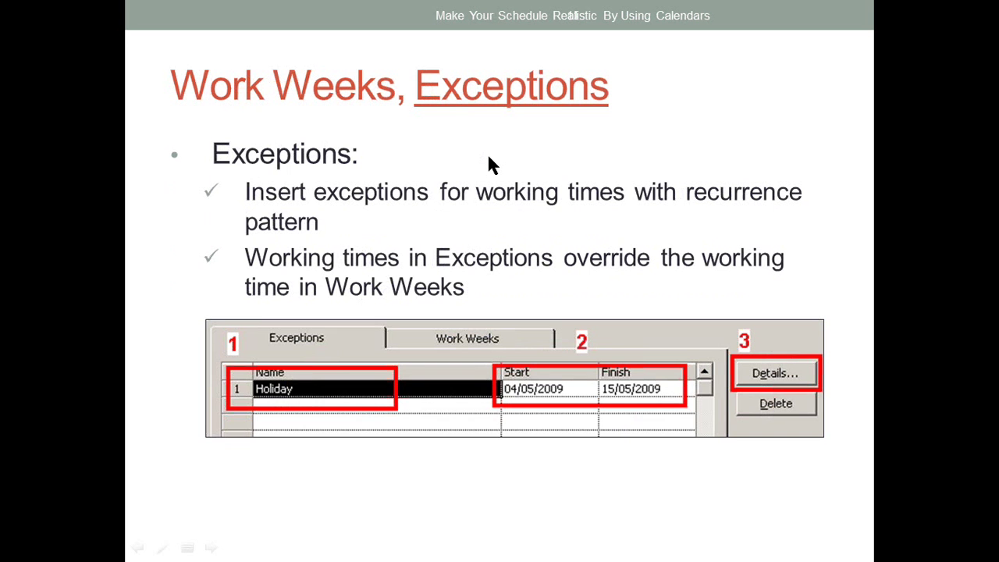
key(Left)
key(Left)
key(Left)
key(Left)
key(Left)
key(Left)
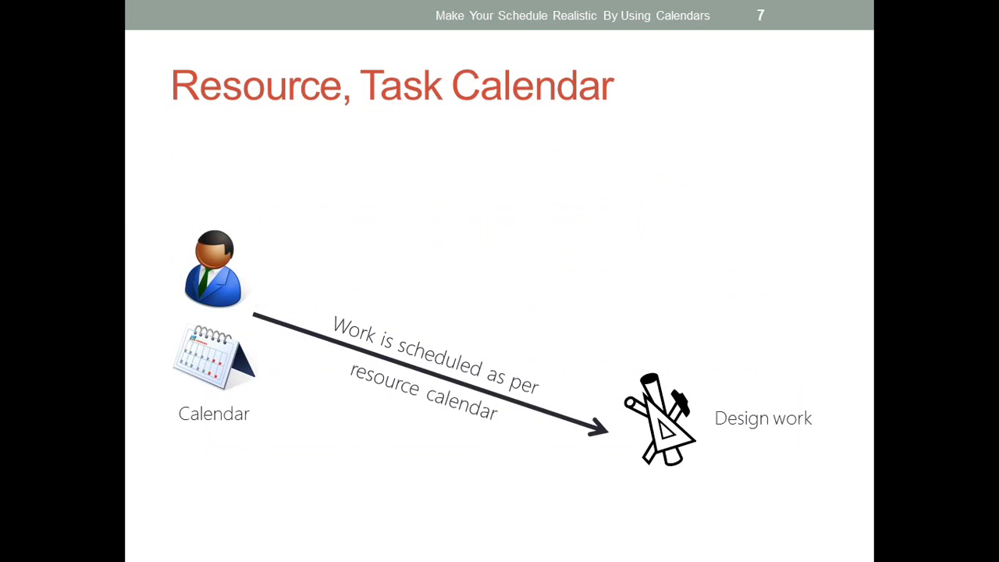
key(Left)
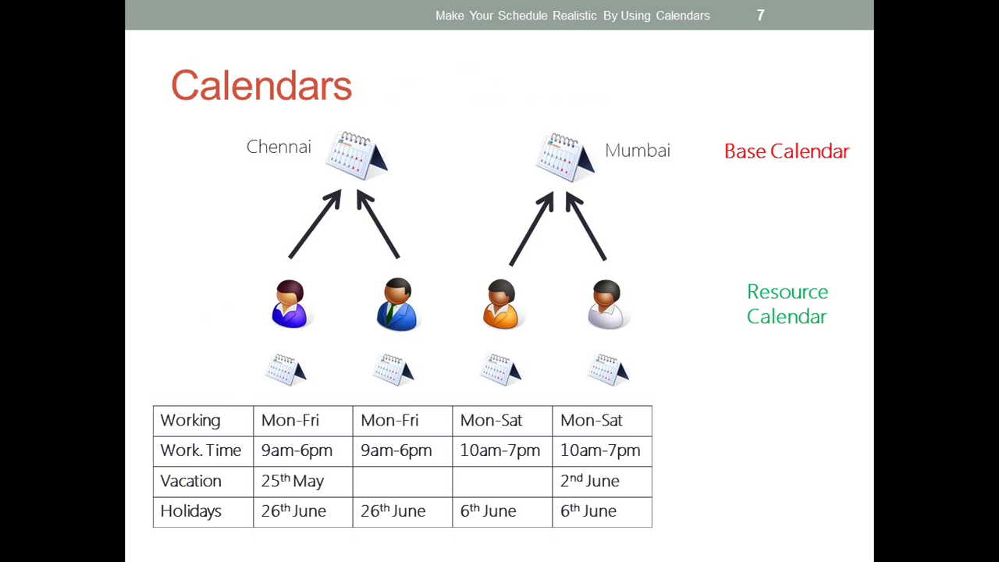
key(Left)
key(alt+Tab)
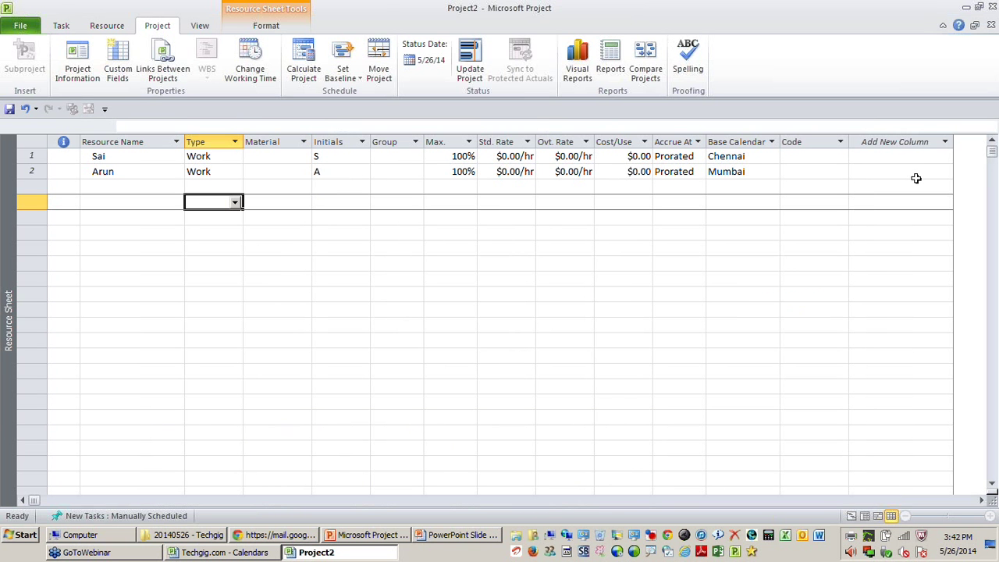
- Open the working times of the first resource and check June 13, 2014 on its calendar
click(167, 160)
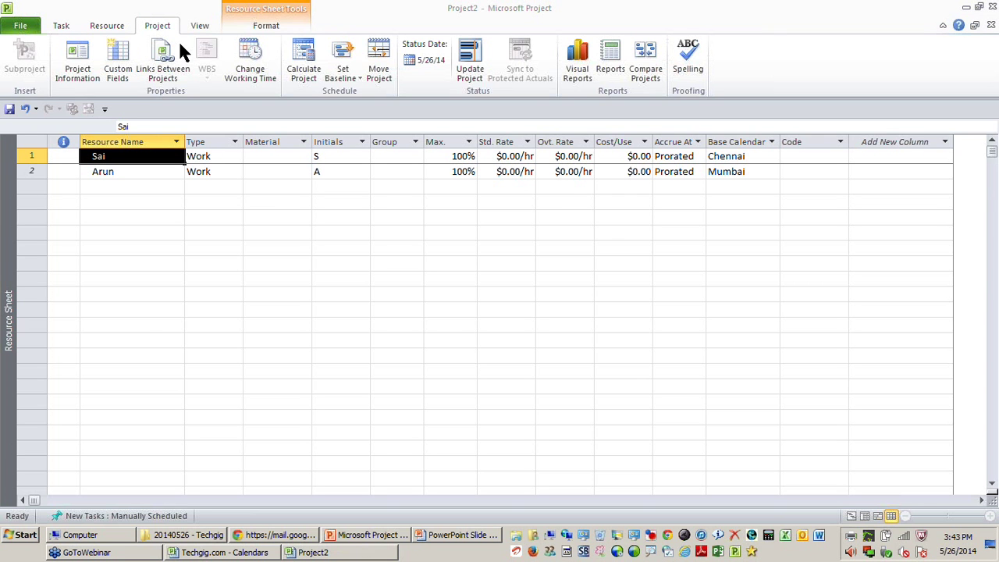
click(31, 157)
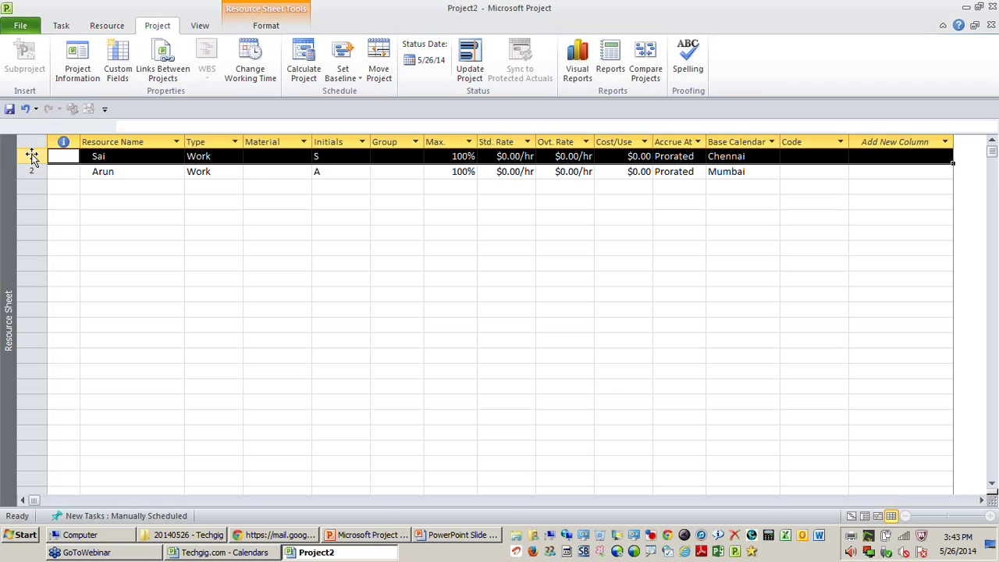
click(237, 81)
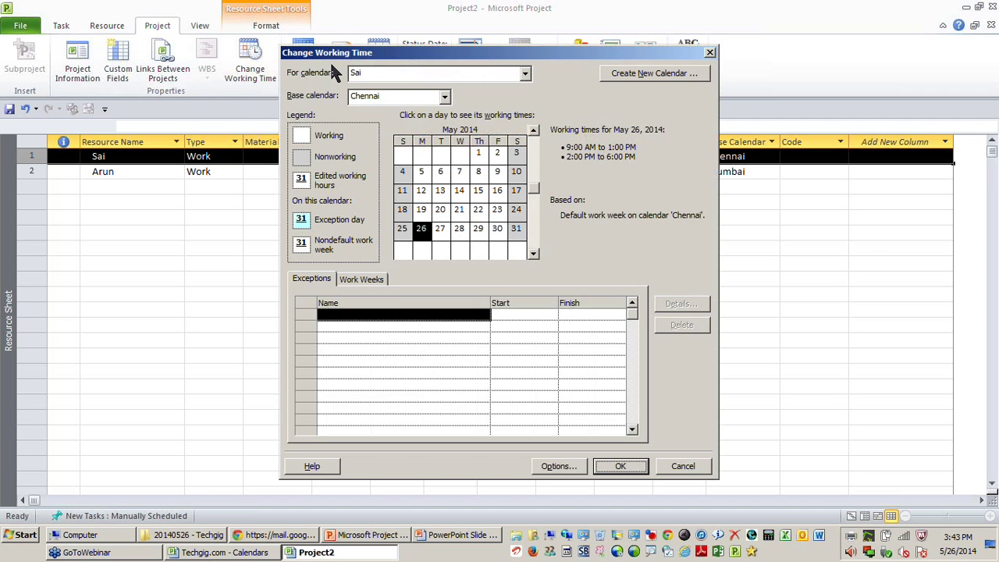
drag(338, 62, 265, 202)
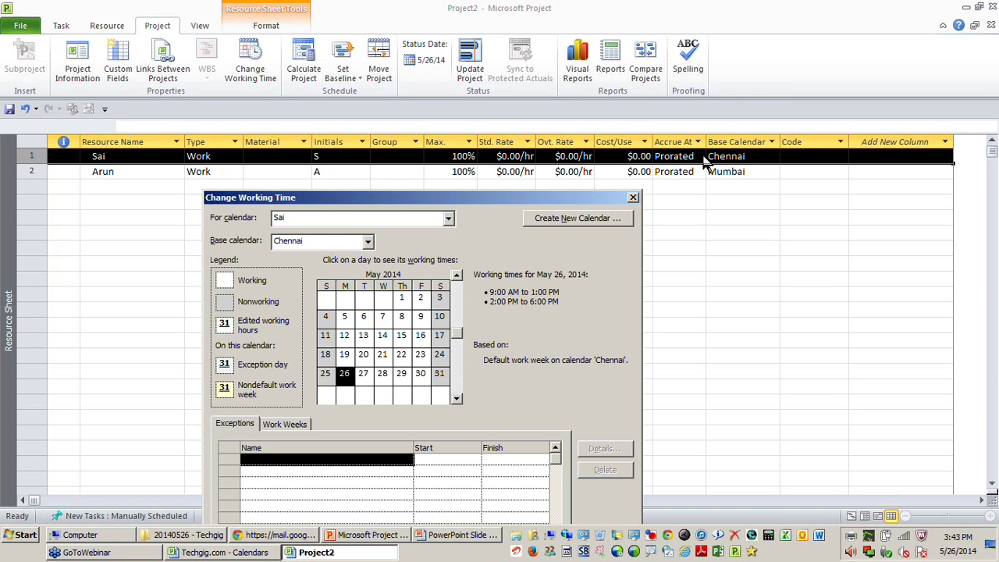
drag(502, 199, 500, 183)
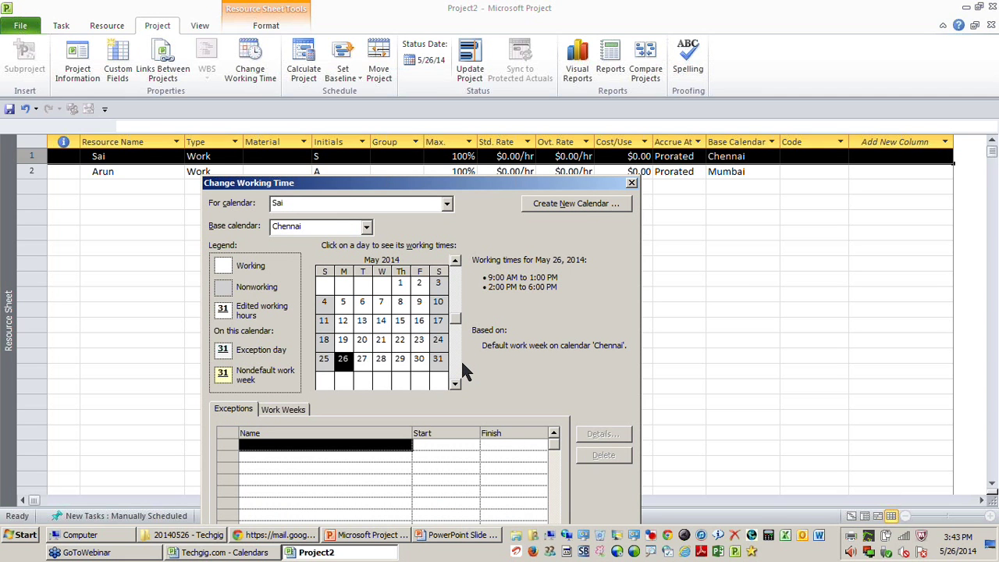
click(457, 357)
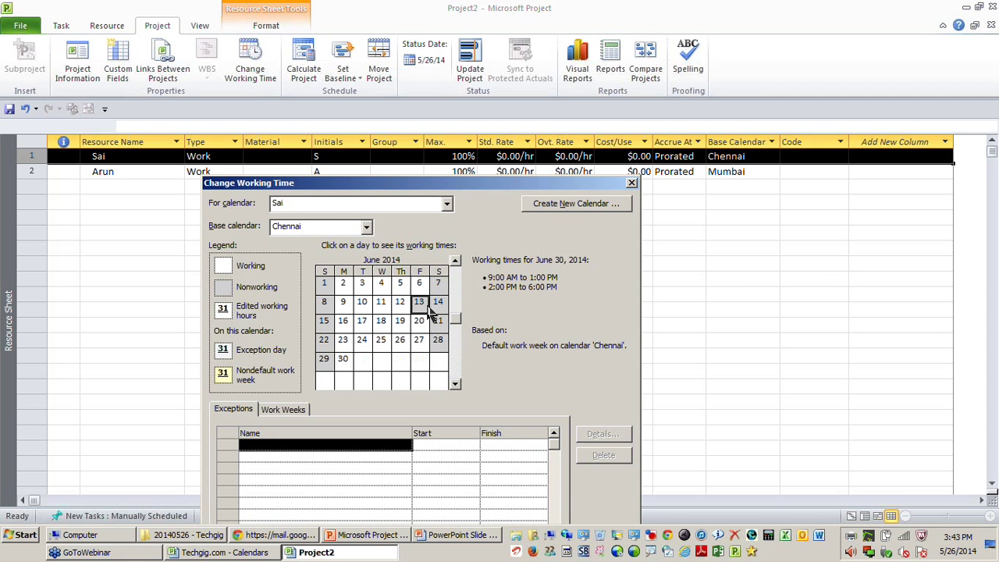
click(427, 308)
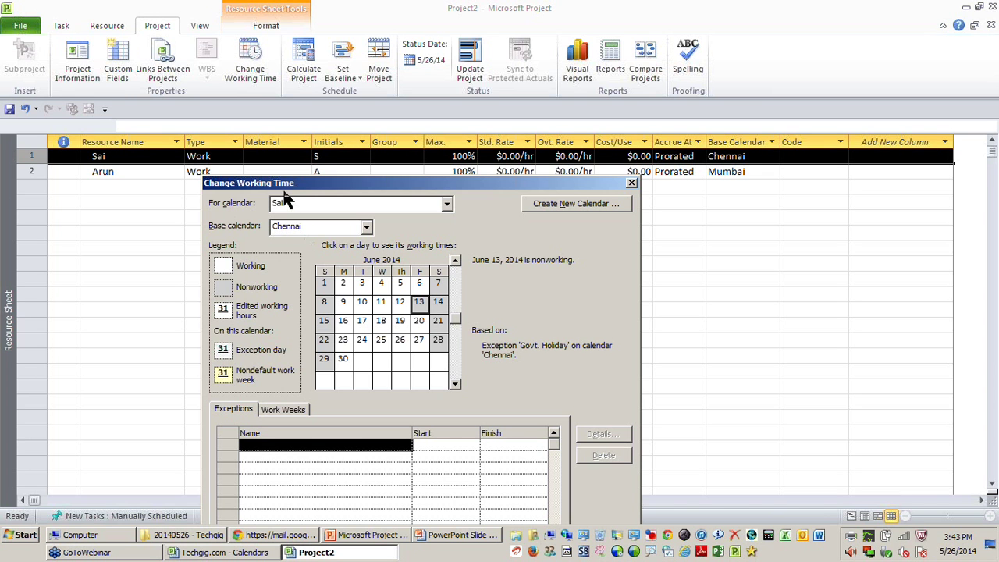
mouse_move(424, 314)
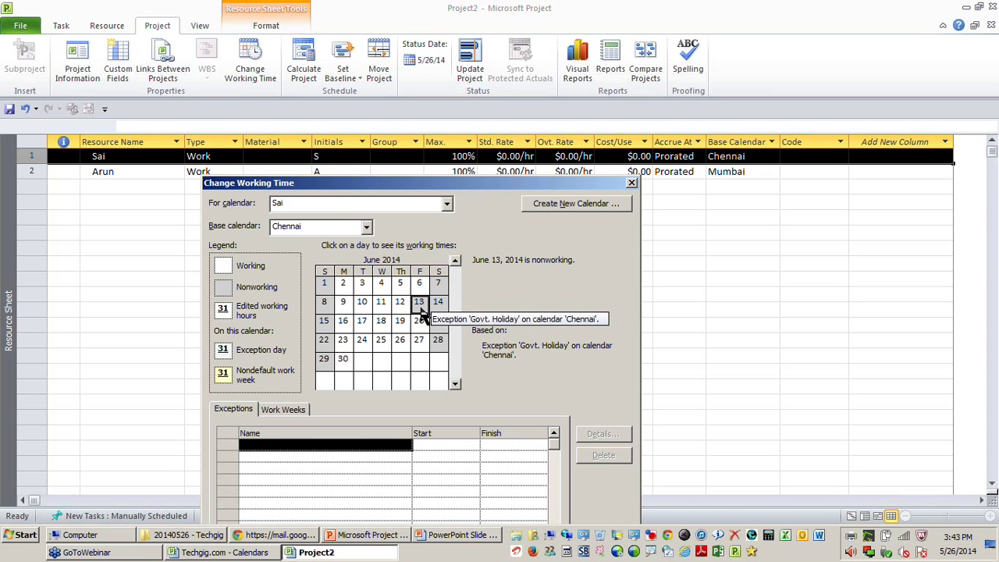
click(541, 267)
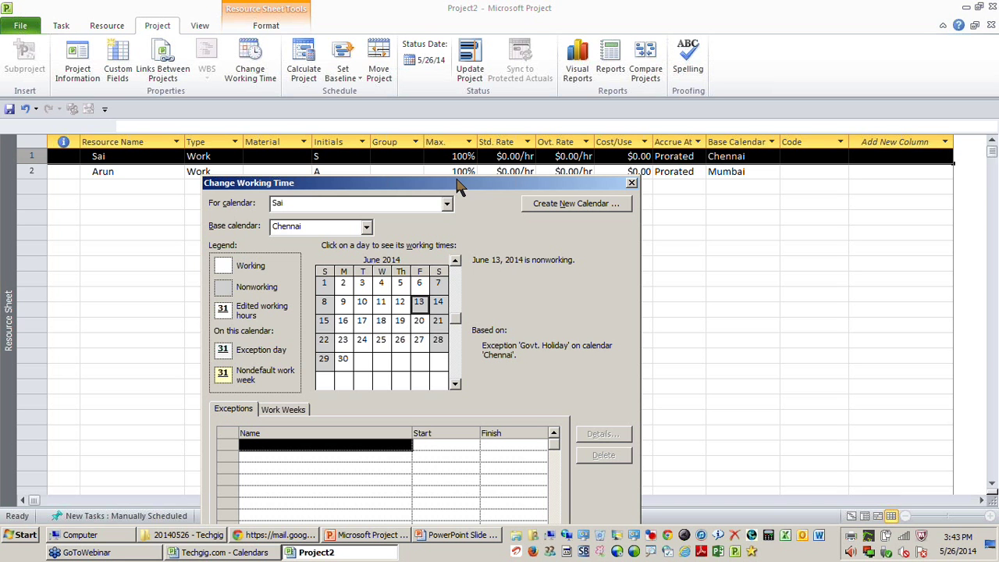
drag(460, 185, 463, 117)
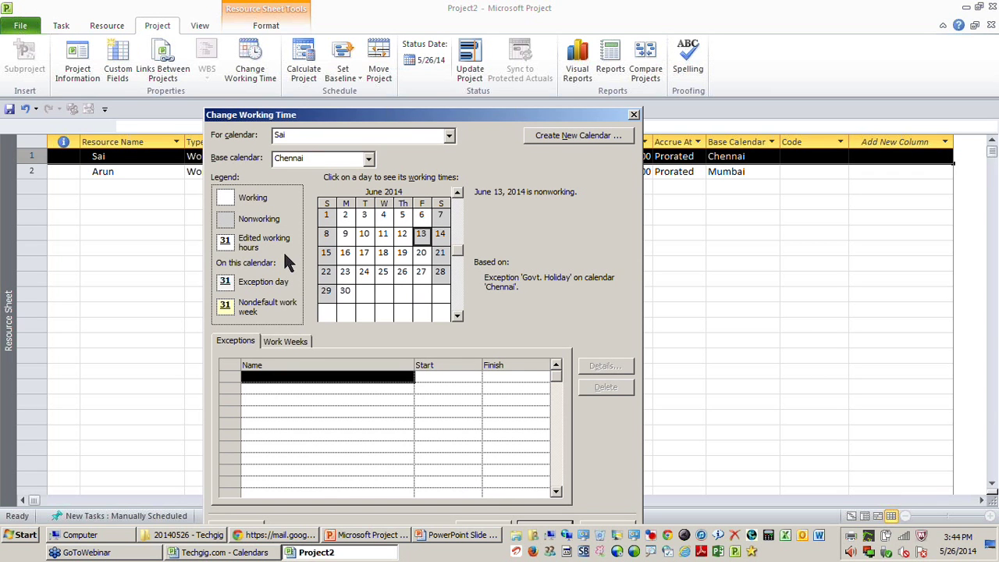
- Add an exception named Vacation on 6/16/2014 to the first resource's calendar
click(286, 344)
click(259, 344)
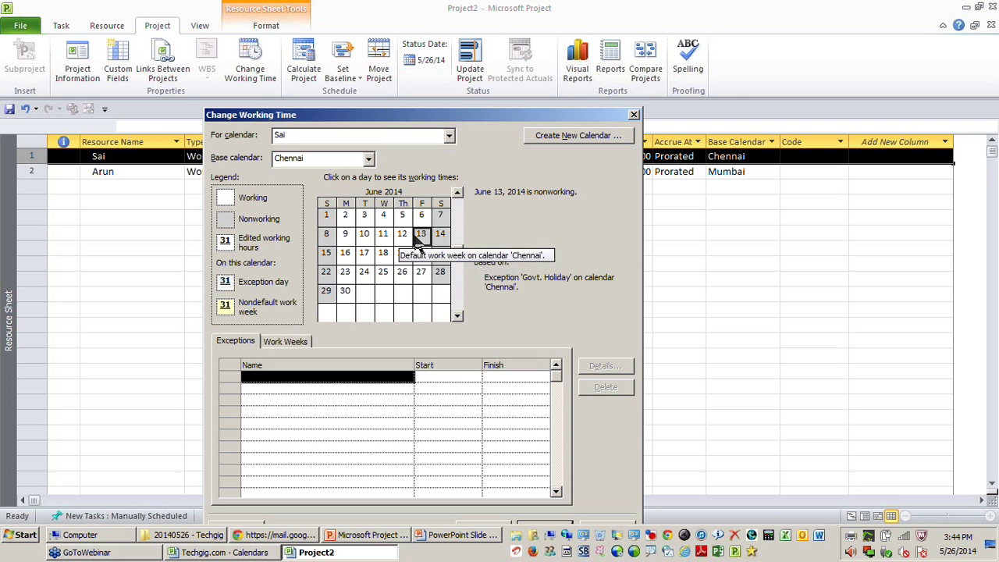
click(351, 260)
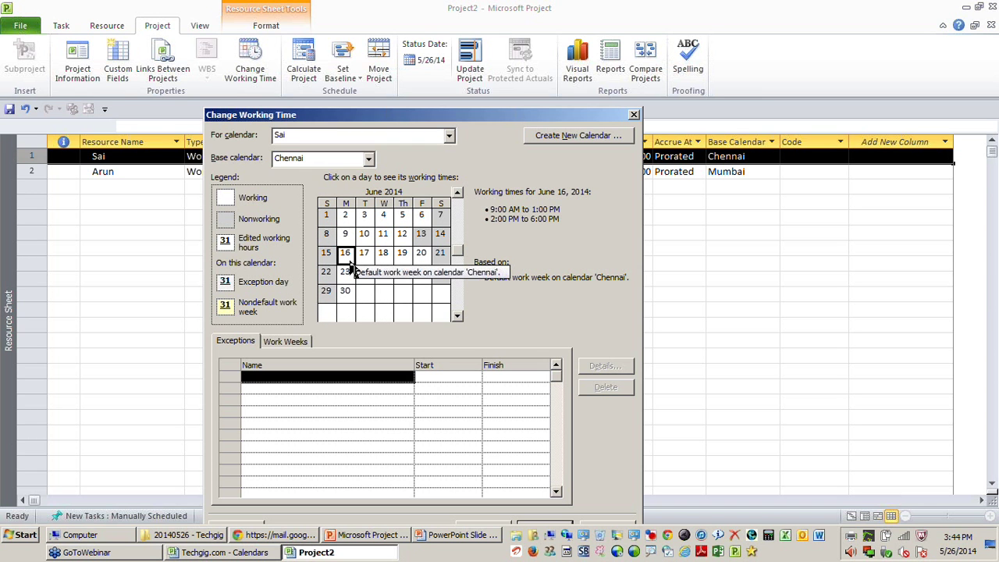
click(372, 380)
text(Vaca)
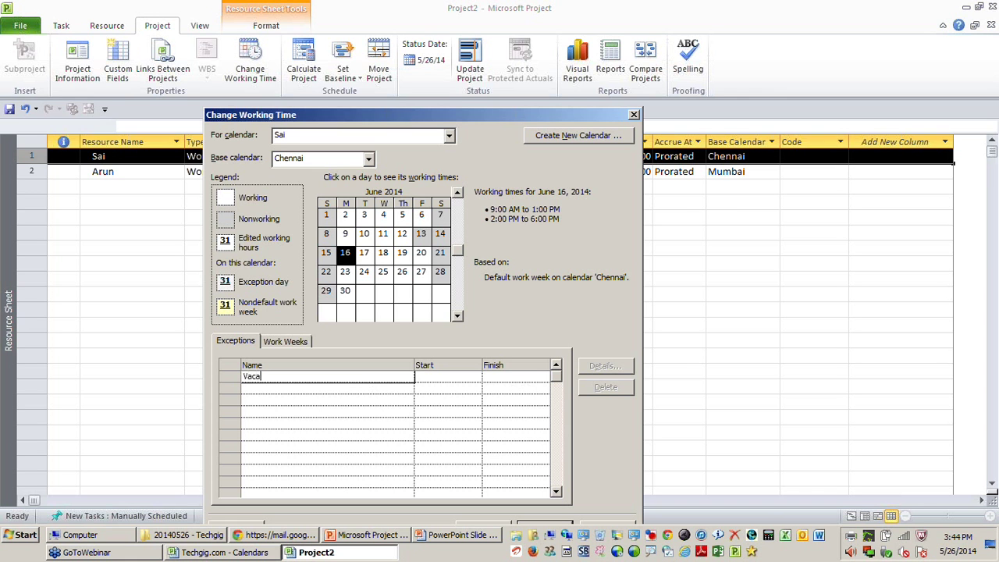
text(tion)
click(446, 377)
click(512, 377)
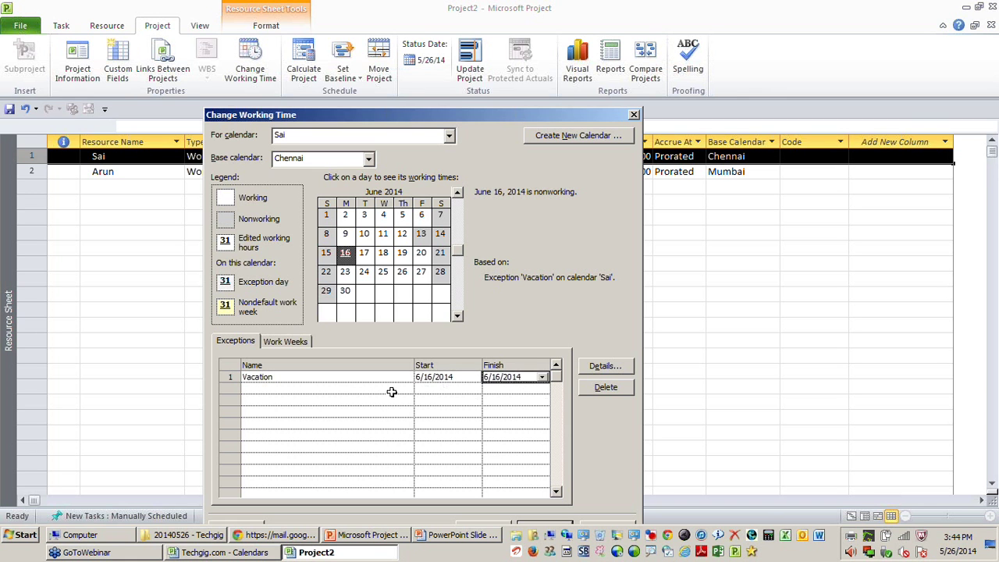
click(452, 378)
click(518, 379)
- Check what June 15, 13 and 16, 2014 are based on in the first resource's calendar, and save the calendar changes
click(326, 253)
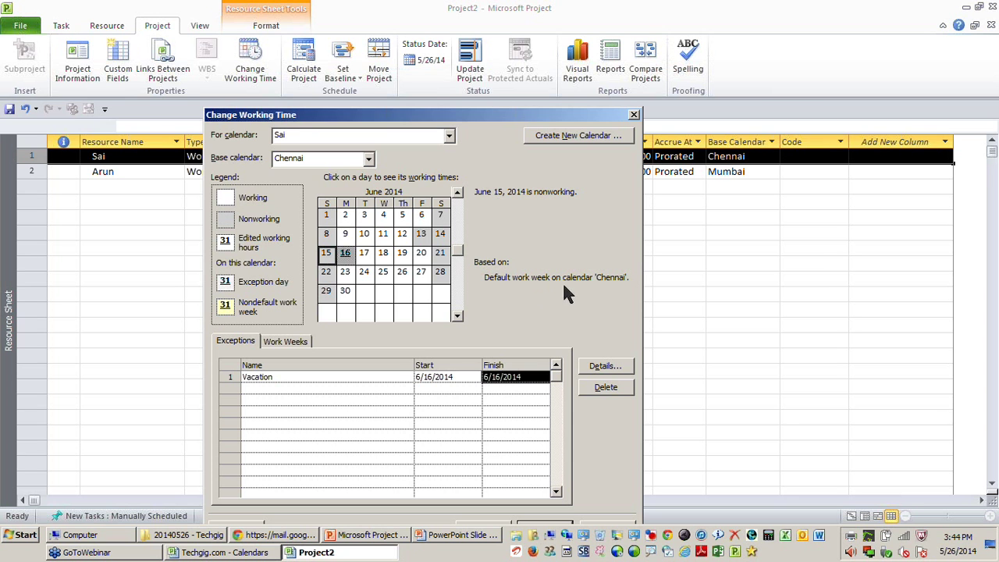
click(419, 238)
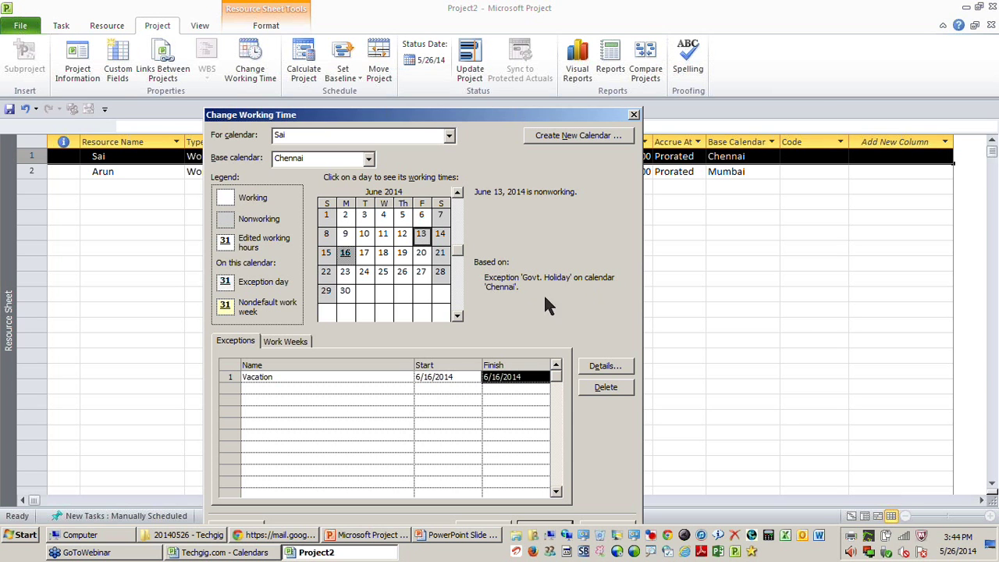
click(345, 252)
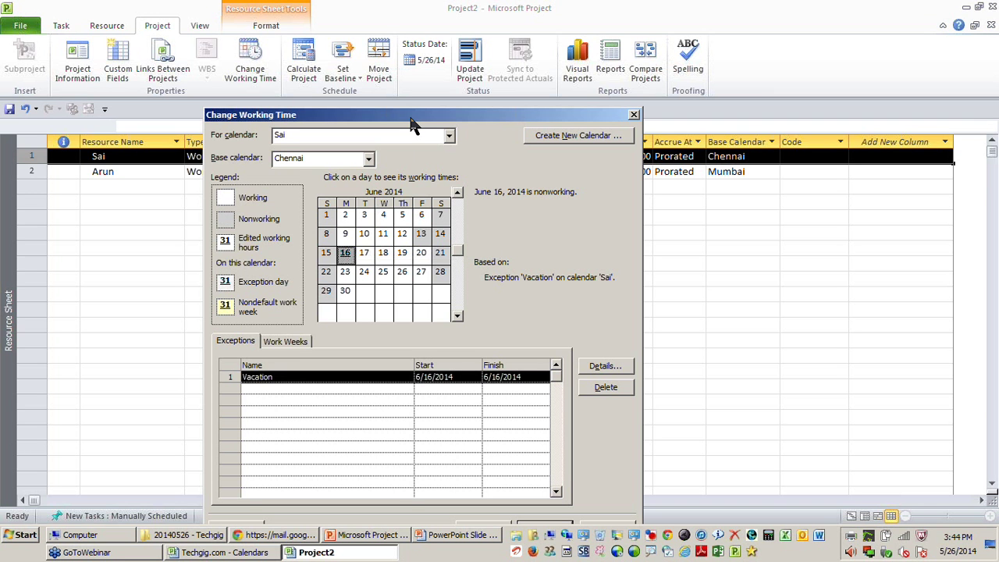
drag(409, 119, 406, 112)
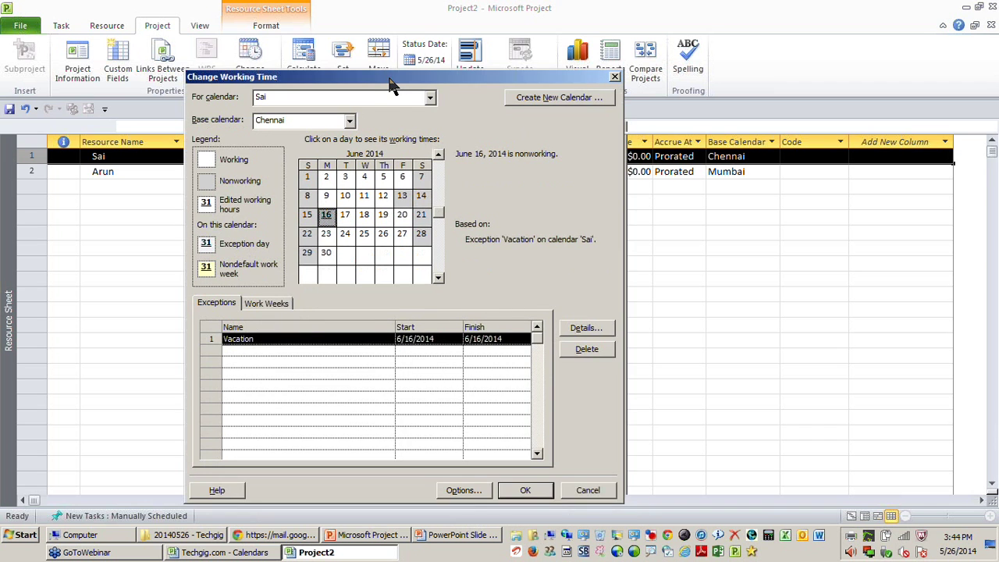
drag(389, 79, 382, 54)
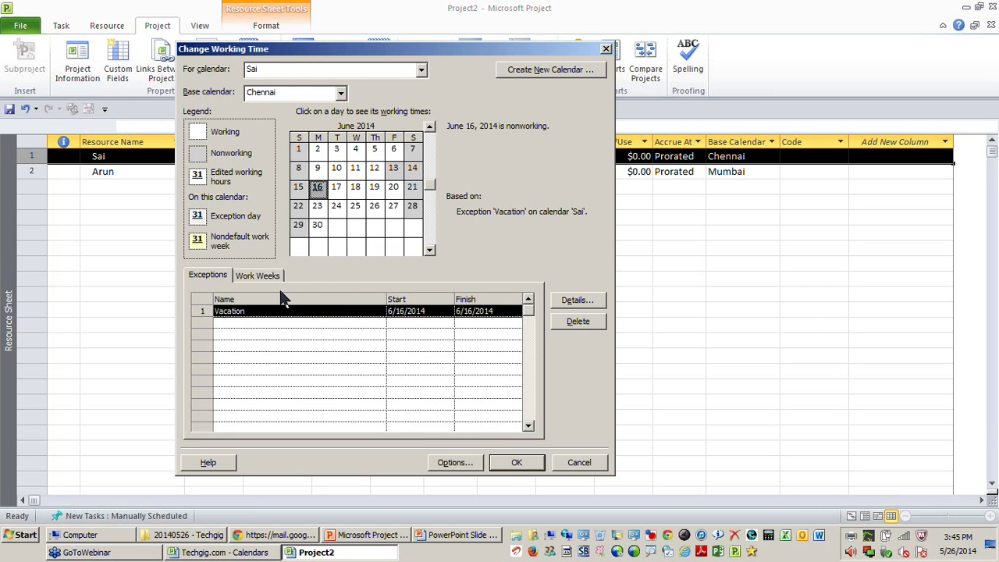
click(517, 462)
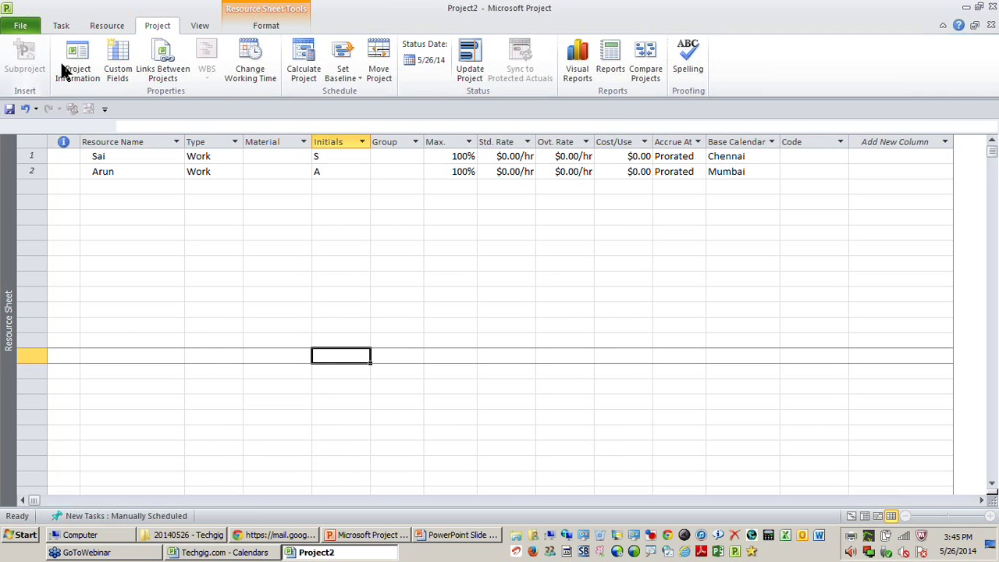
- Switch to the Gantt Chart view and widen the task table to show the whole Resource Names column
right_click(12, 194)
click(36, 211)
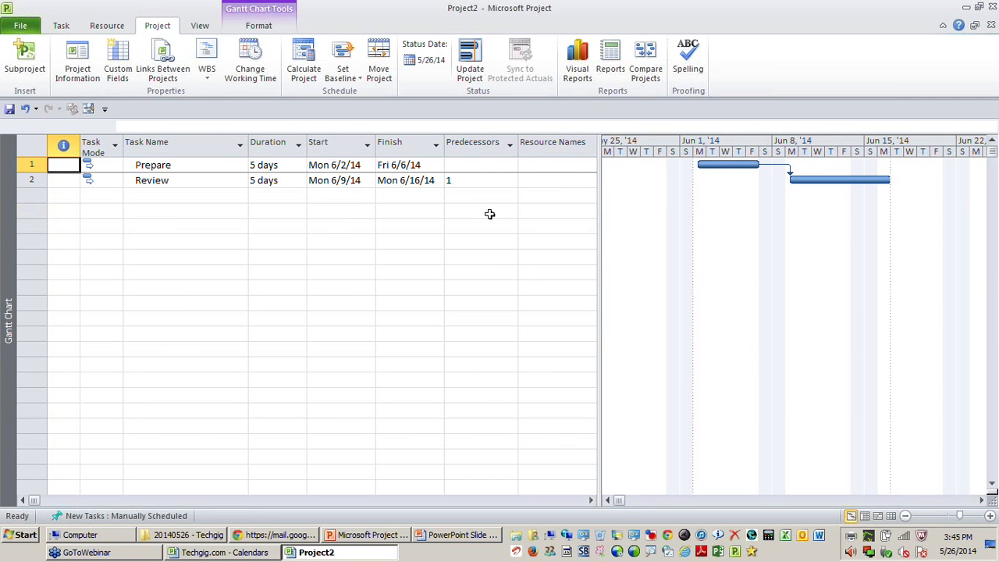
drag(600, 180, 676, 181)
- Assign the second resource, who uses the Mumbai calendar, to the Prepare task
click(205, 180)
click(181, 167)
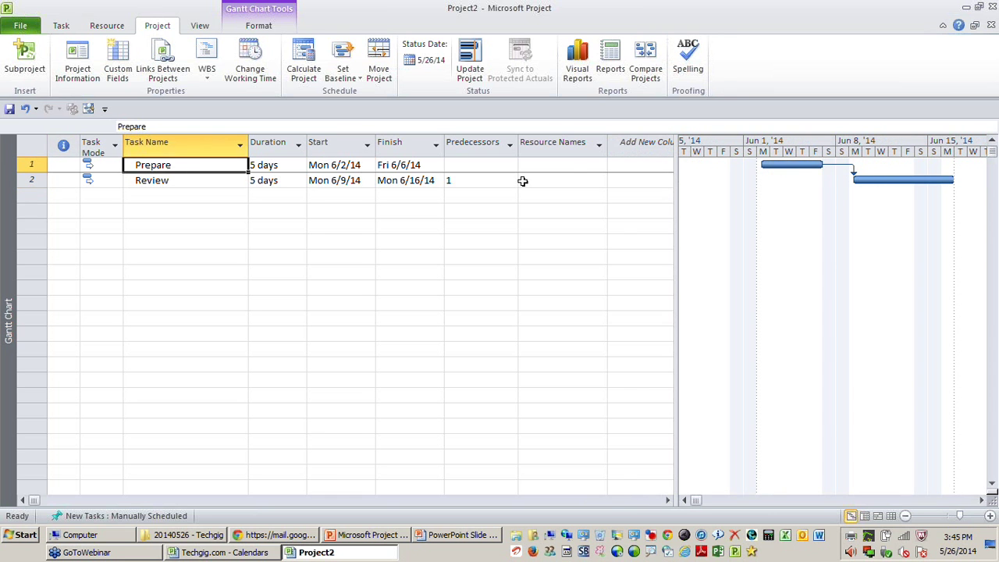
click(567, 165)
click(602, 167)
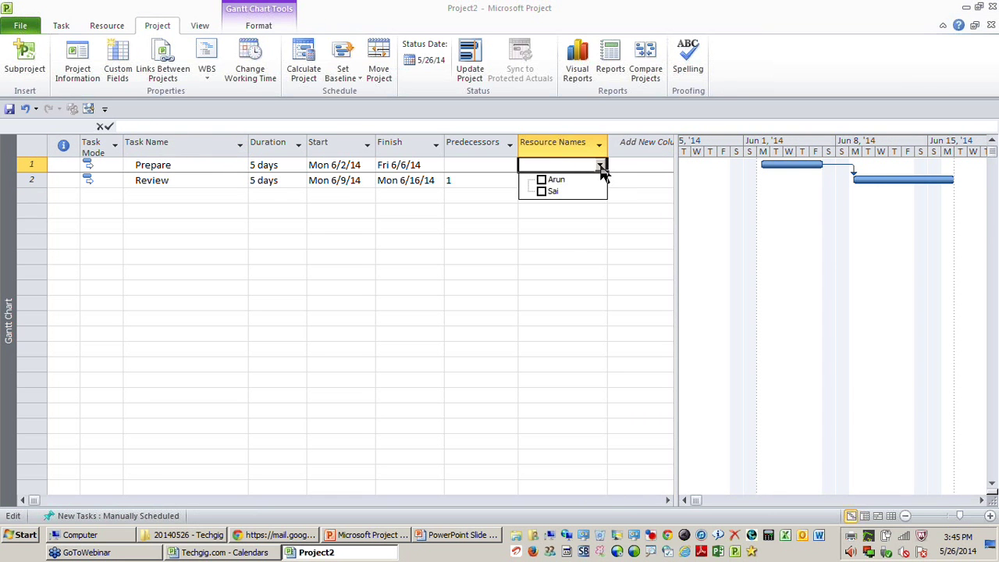
click(555, 179)
click(568, 244)
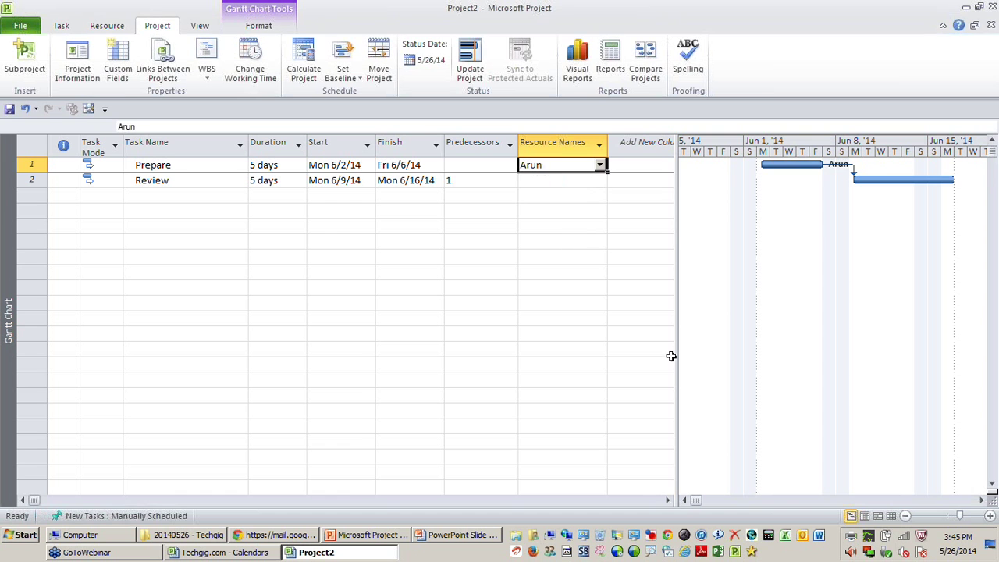
- Assign the first resource, who uses the Chennai calendar, to the Review task
click(172, 179)
click(568, 185)
click(601, 182)
click(582, 207)
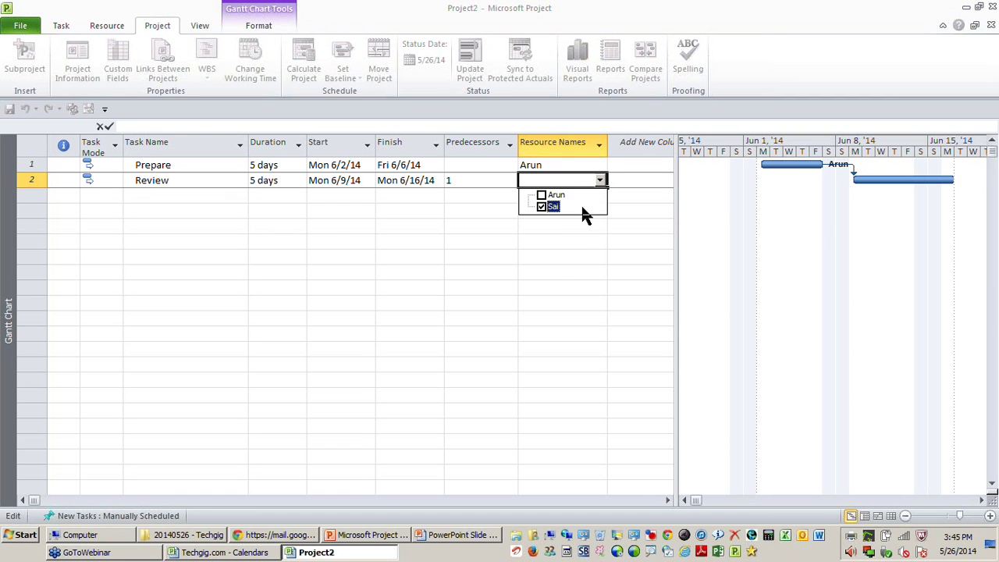
click(557, 257)
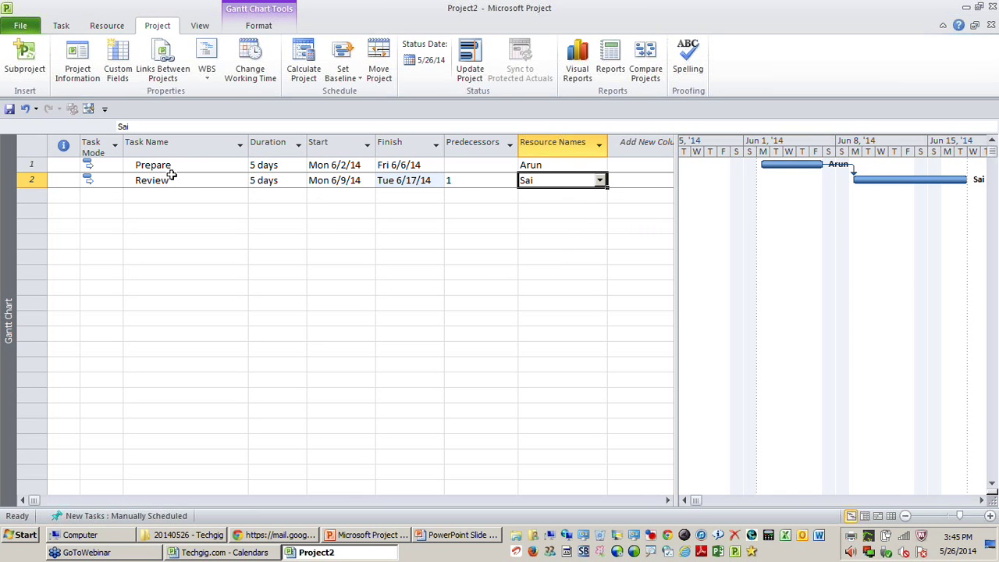
- Set the Prepare task's duration to 6 days and check its assigned resource and finish date
click(232, 167)
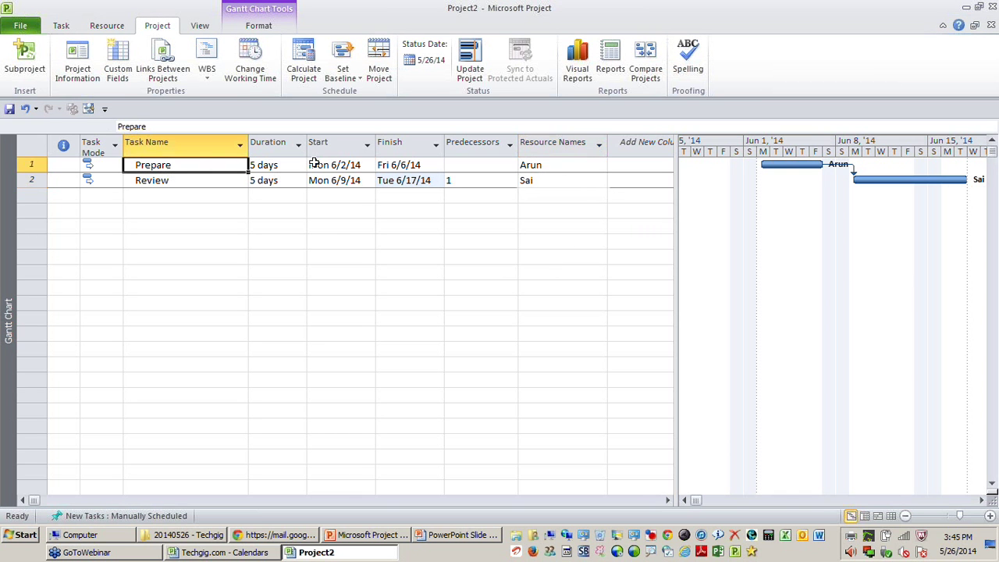
click(301, 165)
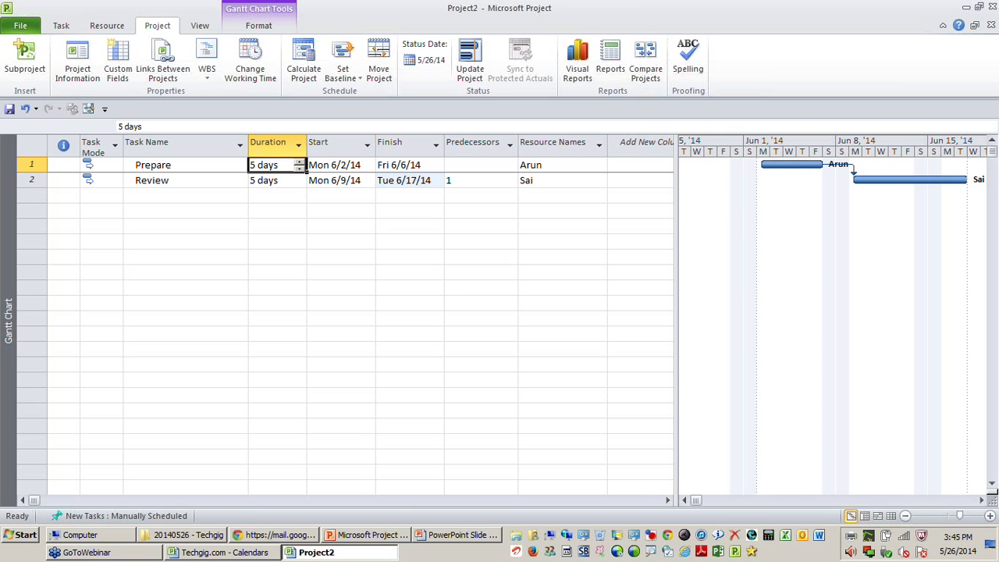
text(6)
click(392, 335)
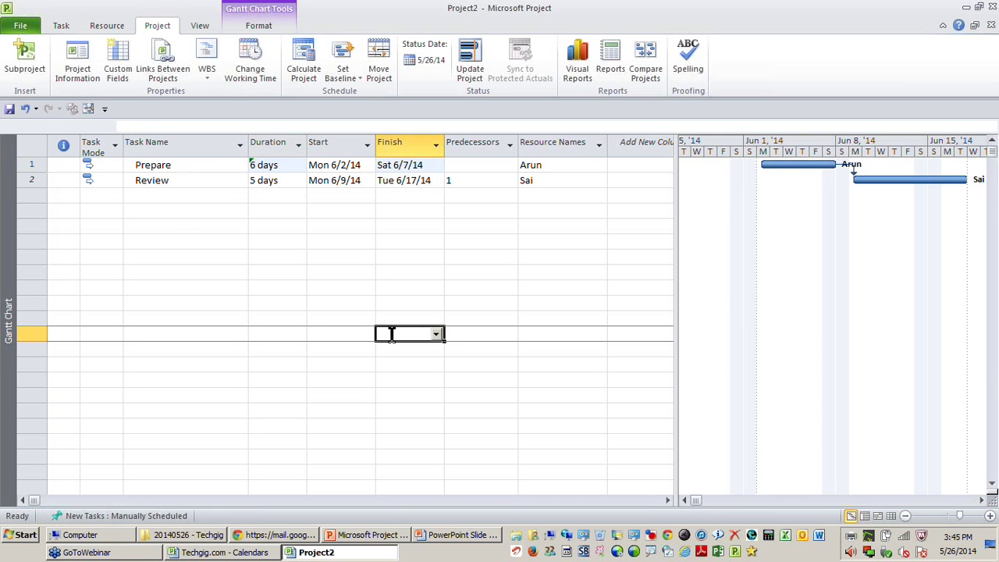
click(563, 167)
click(280, 167)
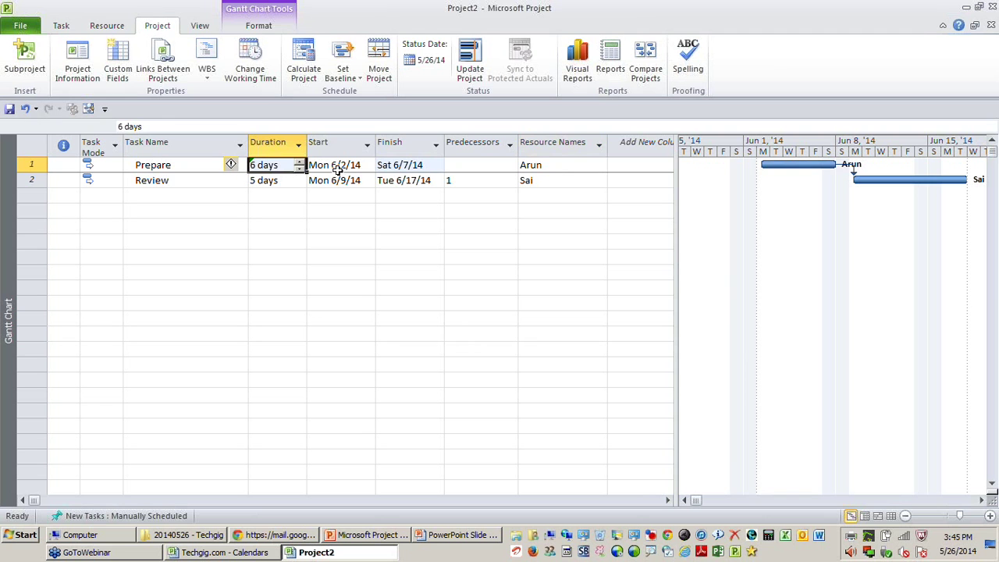
click(406, 167)
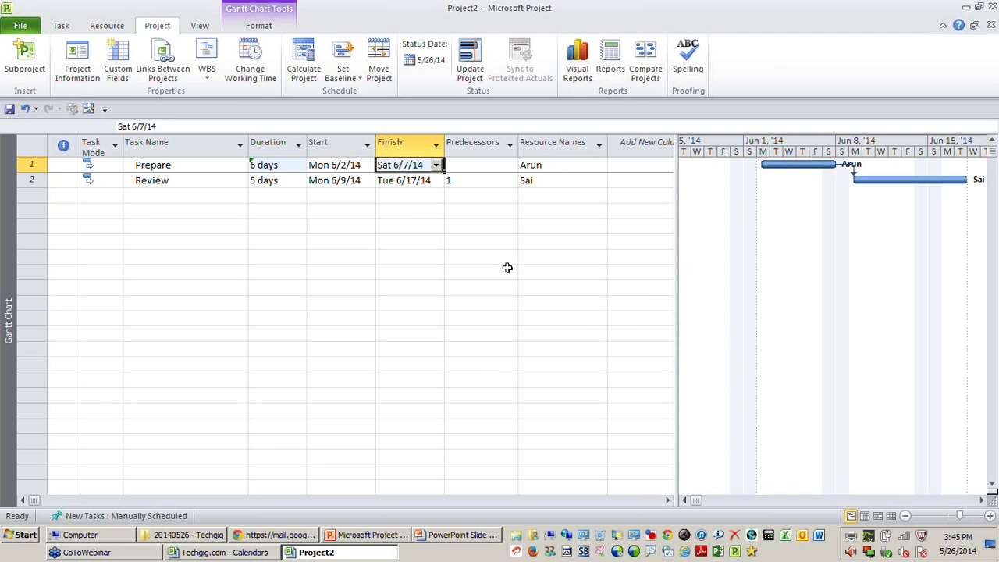
- Replace the Prepare task's resource with the one who uses the Chennai calendar, and check its start and finish dates
click(582, 166)
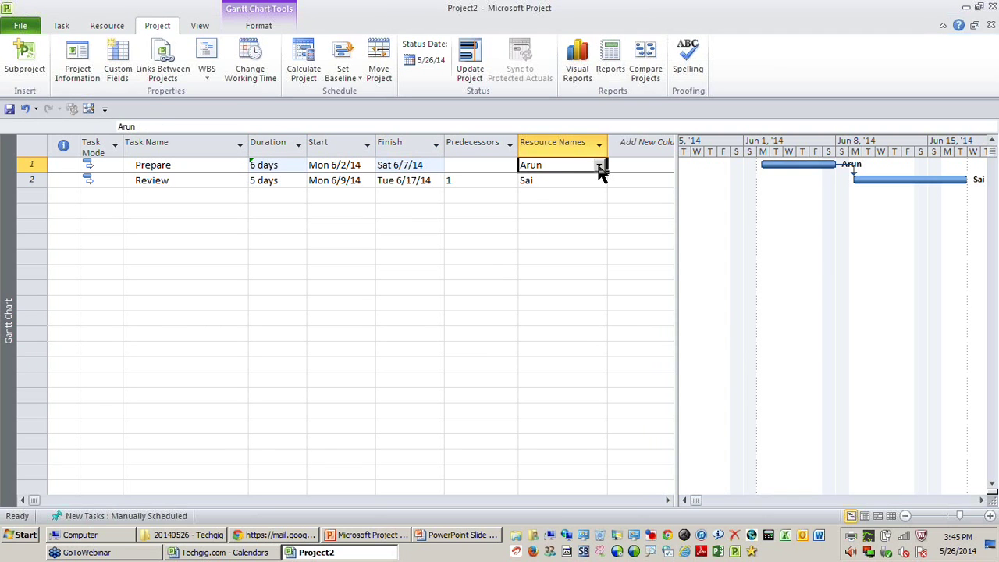
click(599, 165)
click(554, 192)
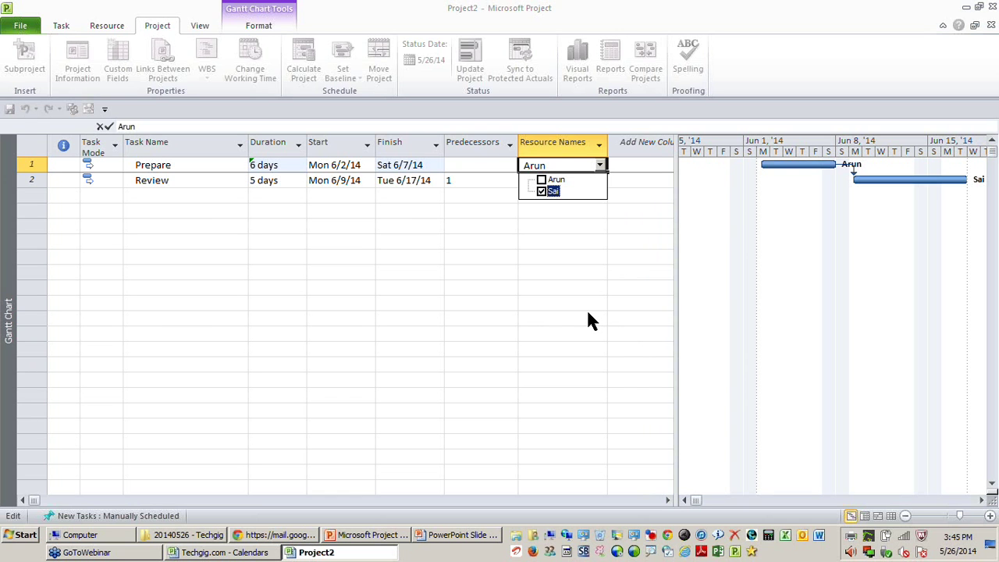
key(Return)
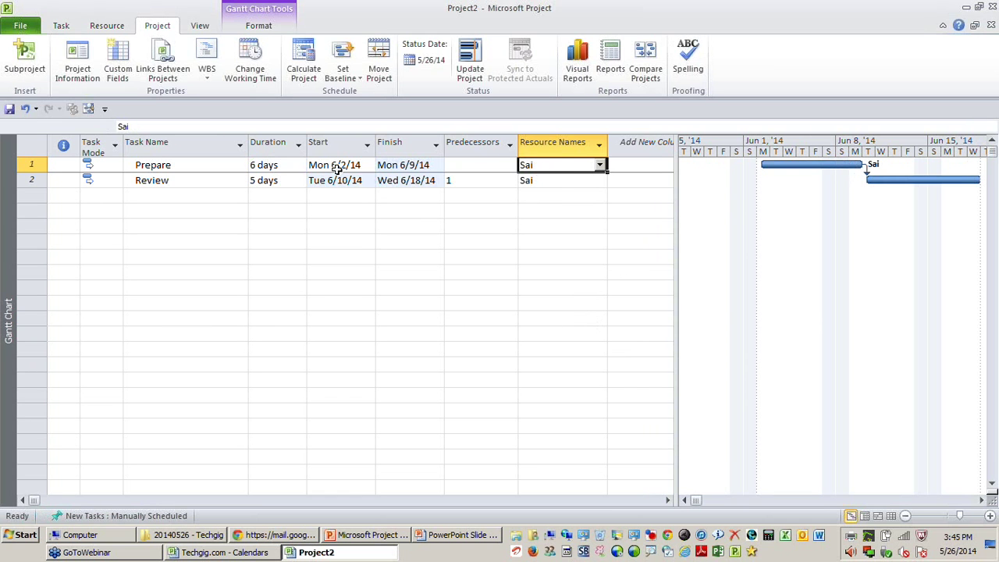
click(398, 164)
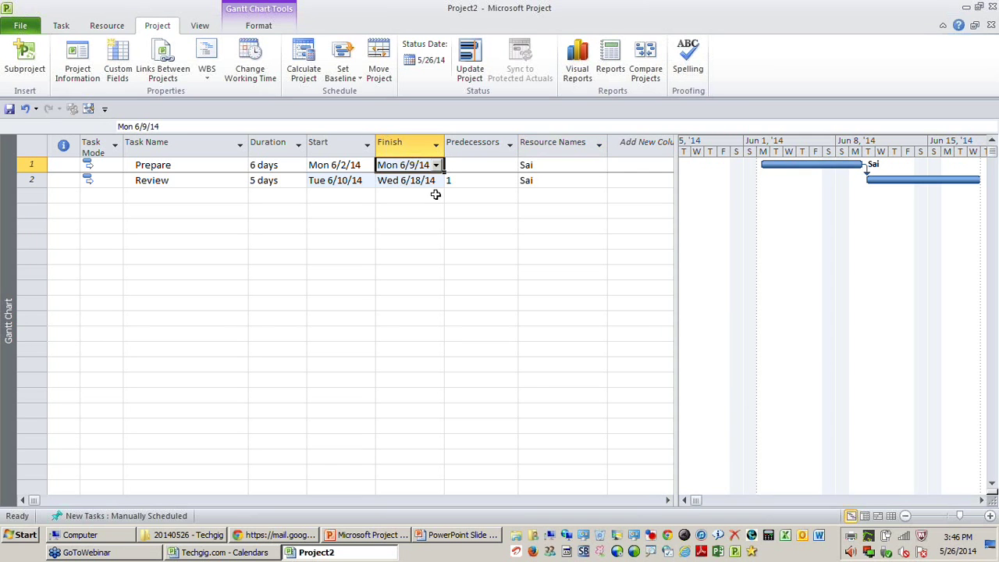
click(554, 165)
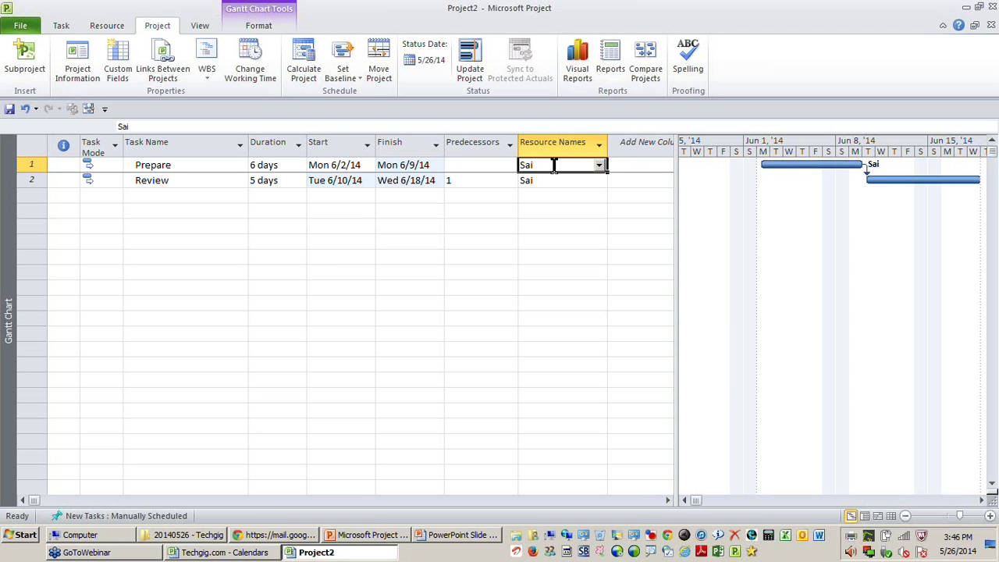
click(343, 165)
click(394, 164)
click(352, 165)
click(402, 164)
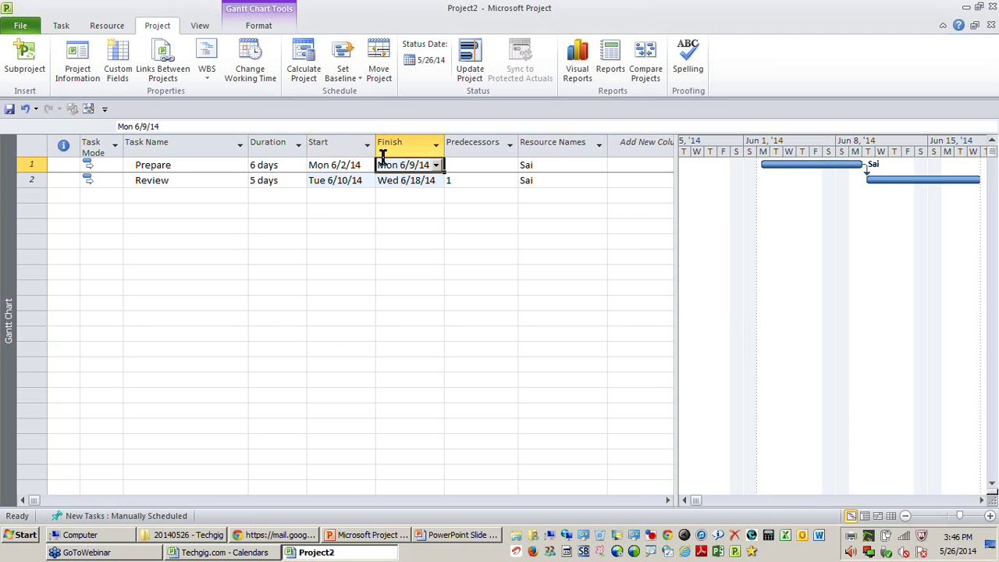
- Inspect the factors affecting the Prepare and Review task schedules with the Task Inspector
click(61, 26)
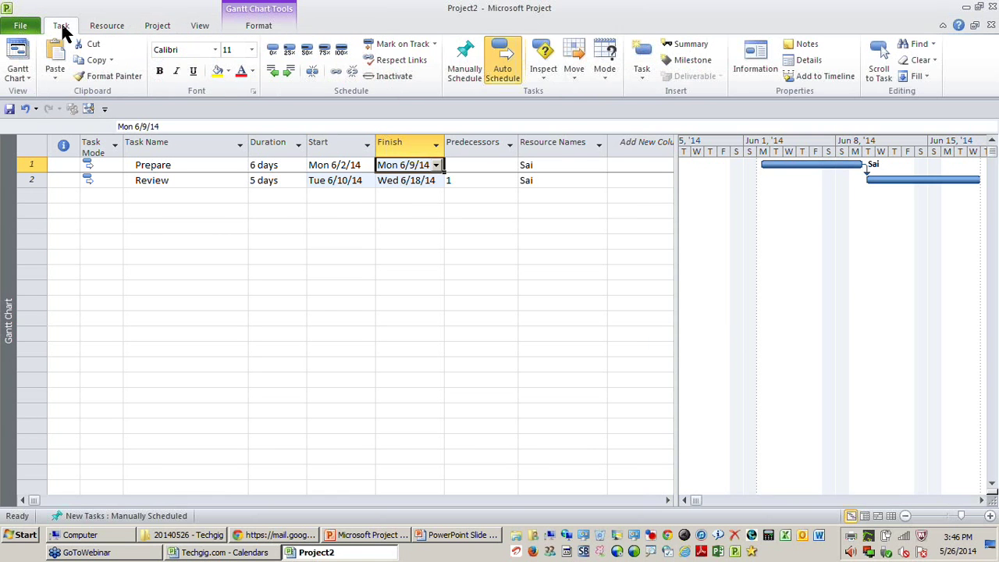
click(544, 63)
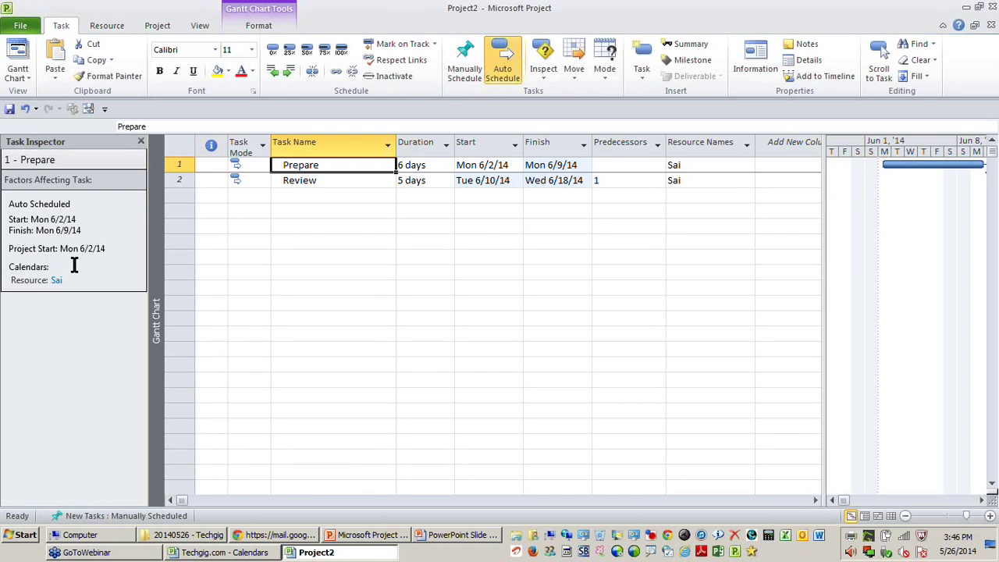
click(480, 166)
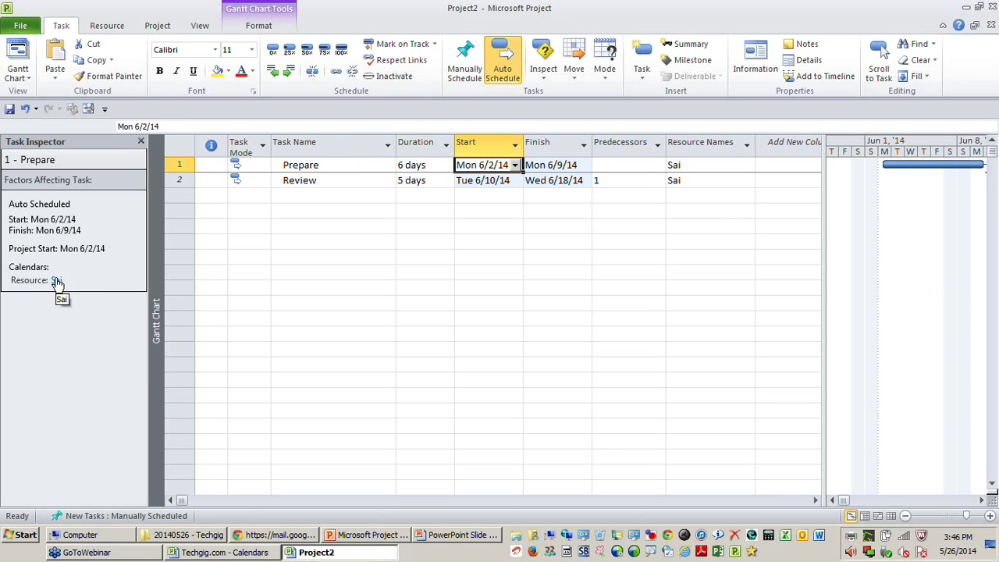
click(322, 180)
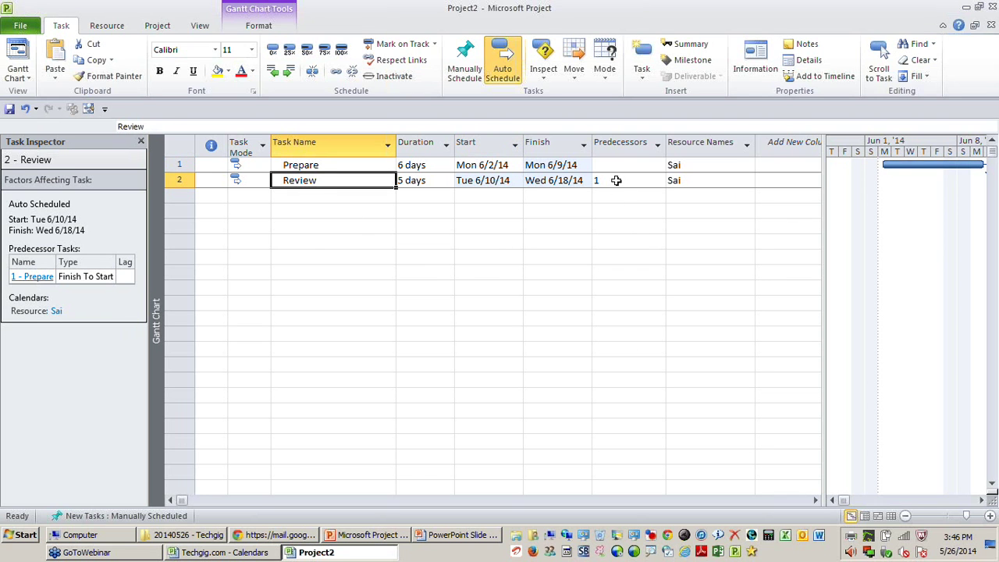
- Replace the Review task's resource with the one who uses the Mumbai calendar
click(738, 180)
click(748, 181)
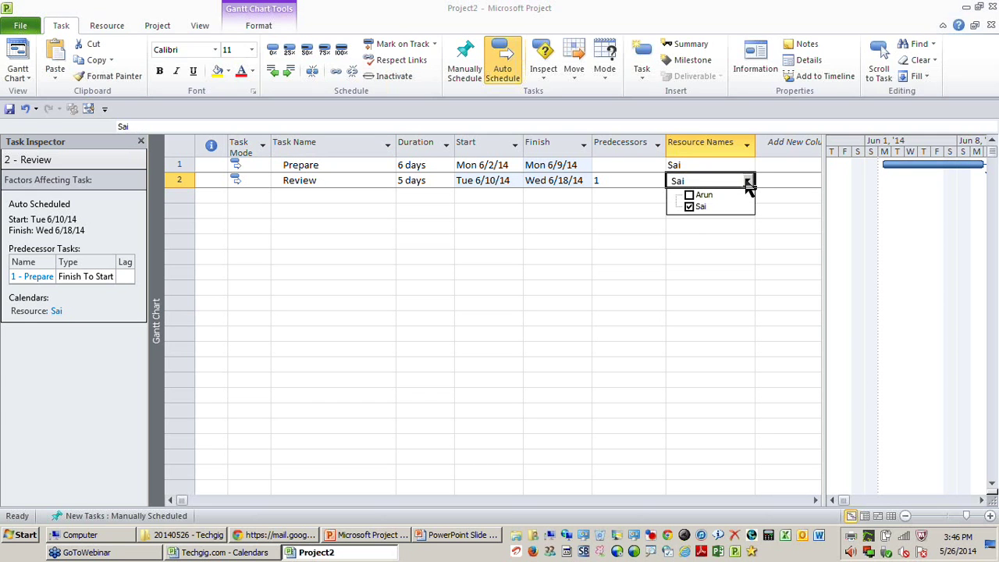
click(690, 195)
click(689, 207)
click(688, 243)
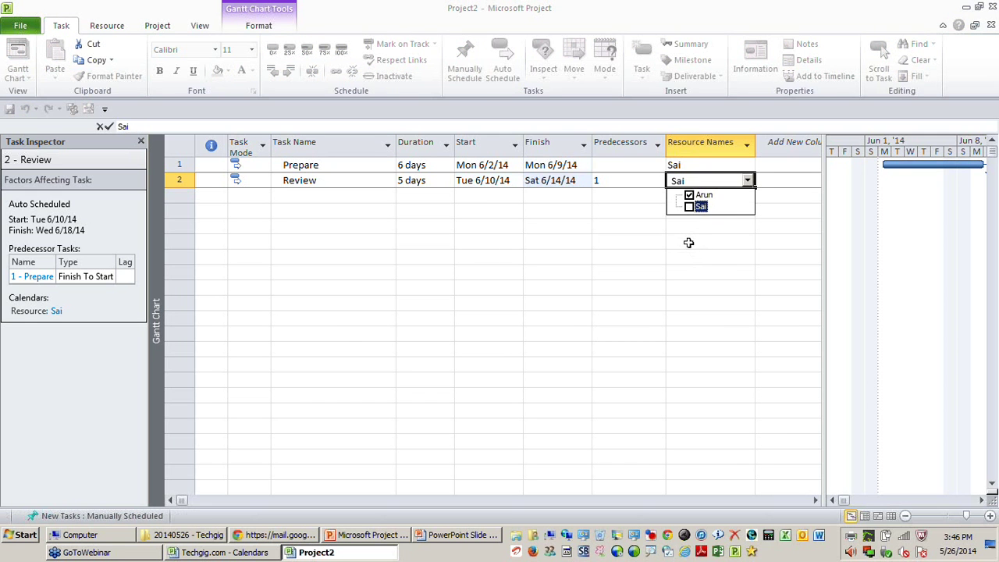
click(343, 181)
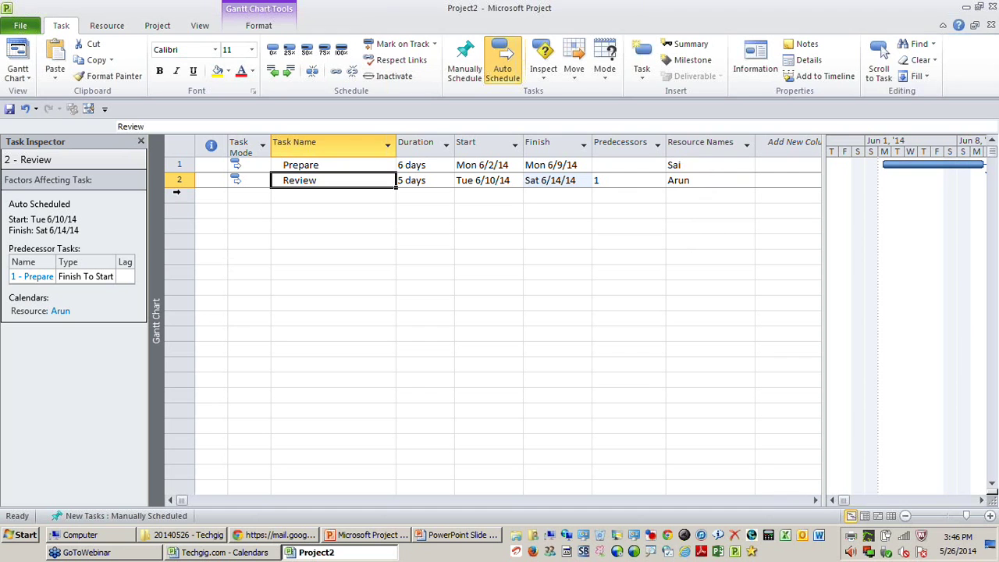
- Examine the Review task's duration, start and finish dates against its assigned resource and the calendar shown in the Task Inspector
click(507, 184)
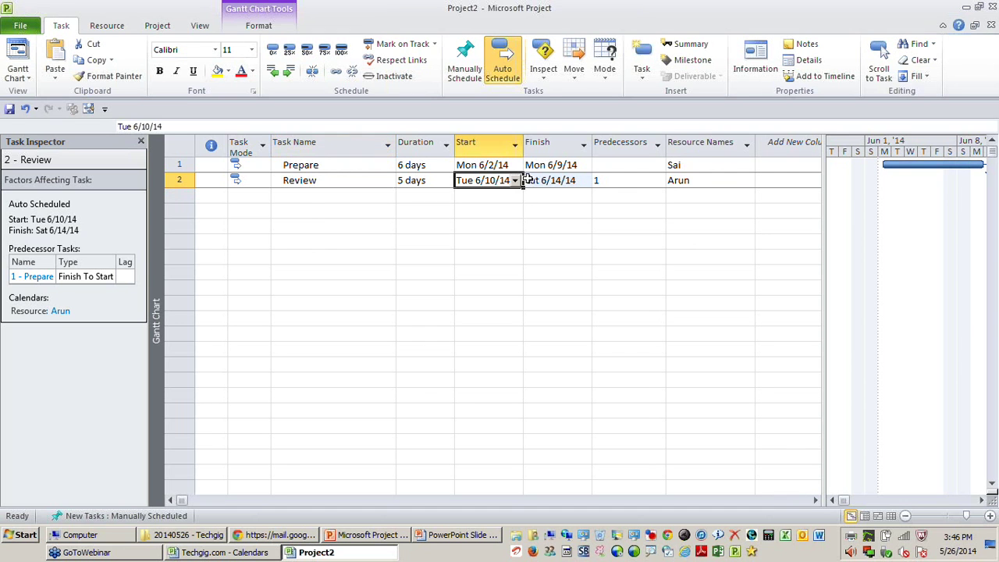
click(529, 180)
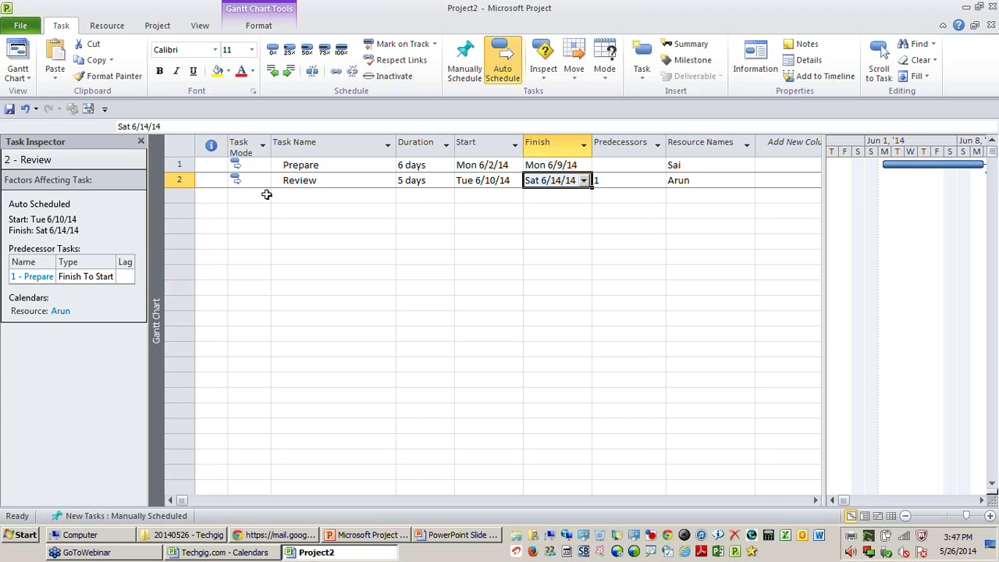
click(322, 181)
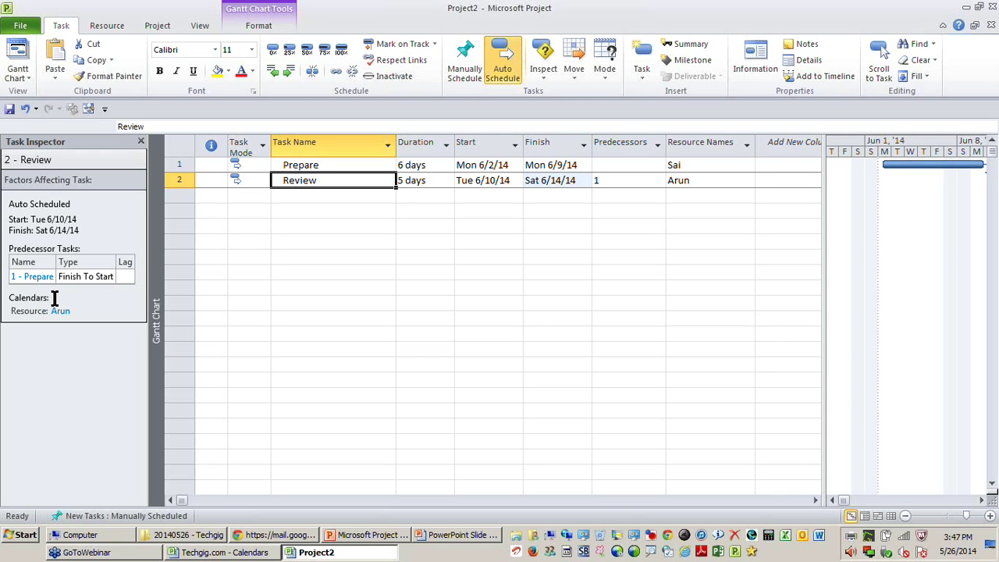
click(415, 183)
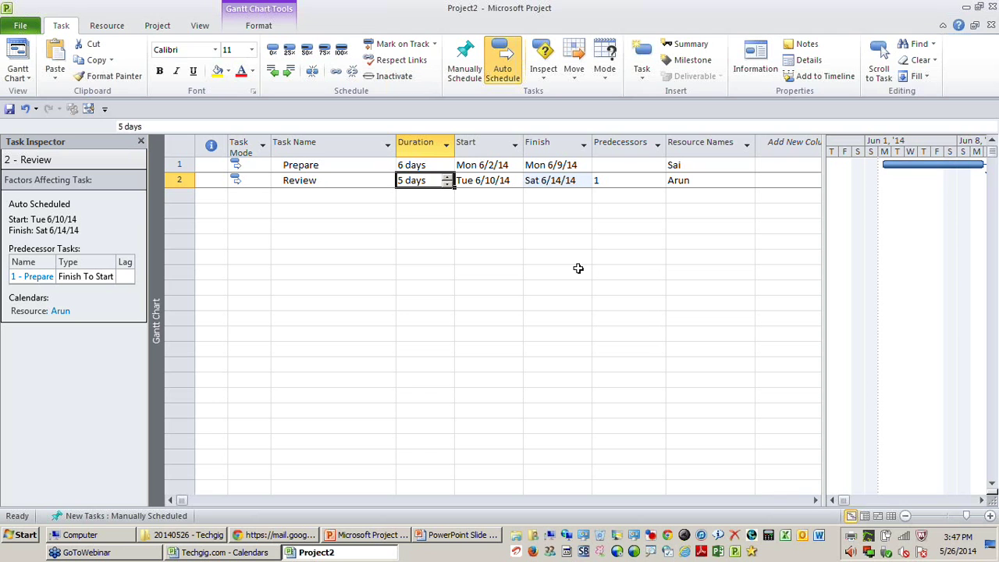
click(696, 181)
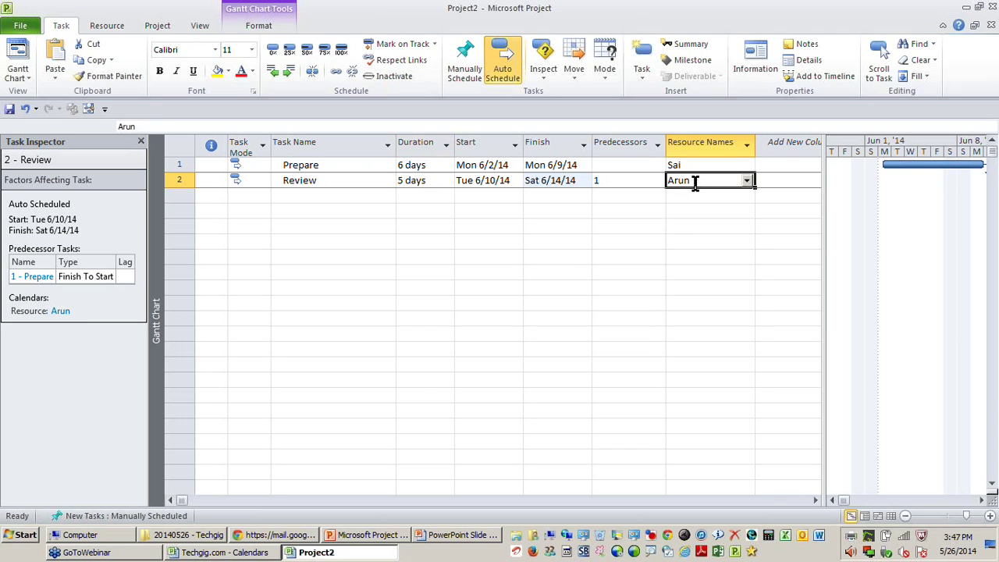
click(498, 184)
click(547, 179)
click(507, 184)
click(546, 178)
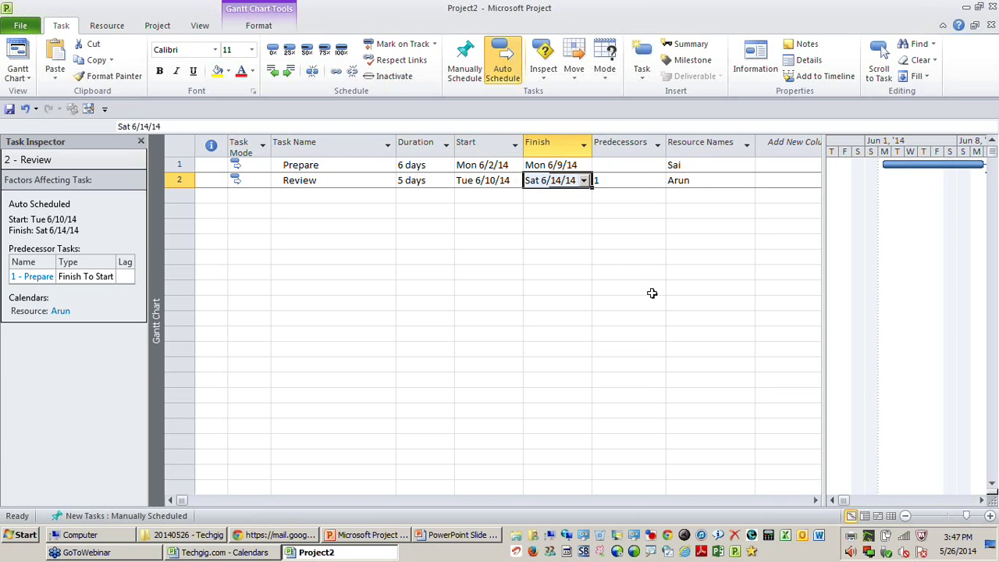
click(354, 184)
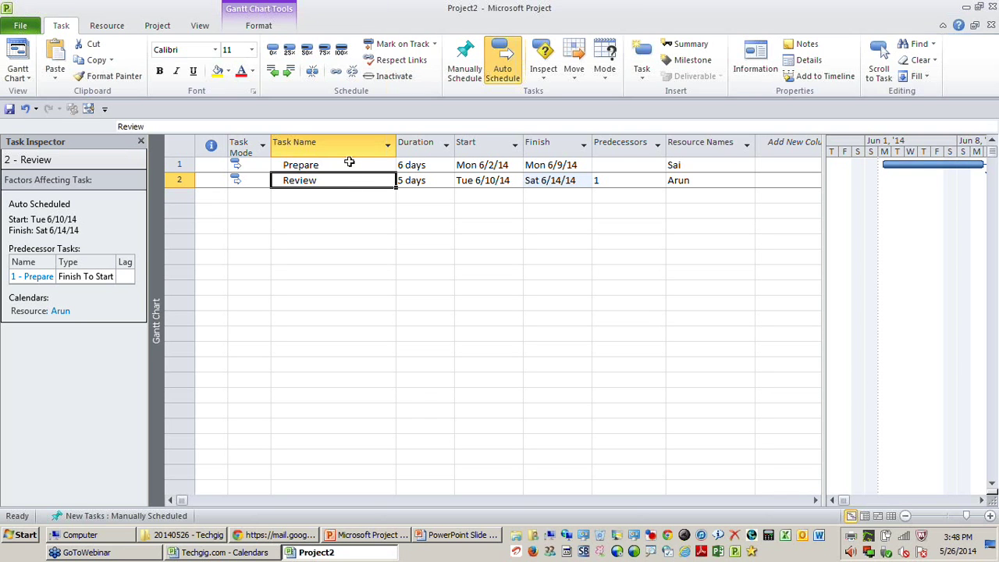
- Create a new base calendar named Weekend Work
click(163, 29)
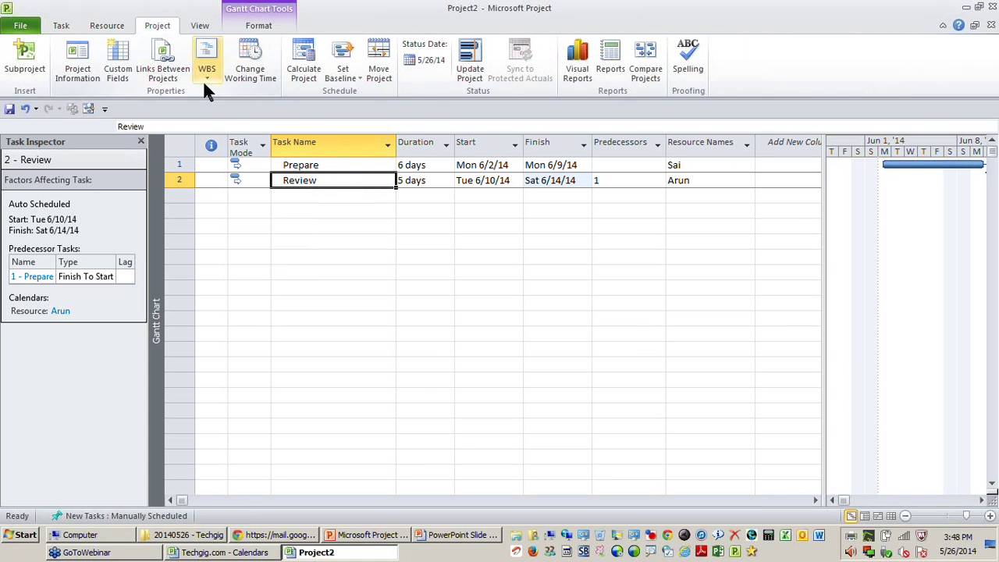
click(251, 72)
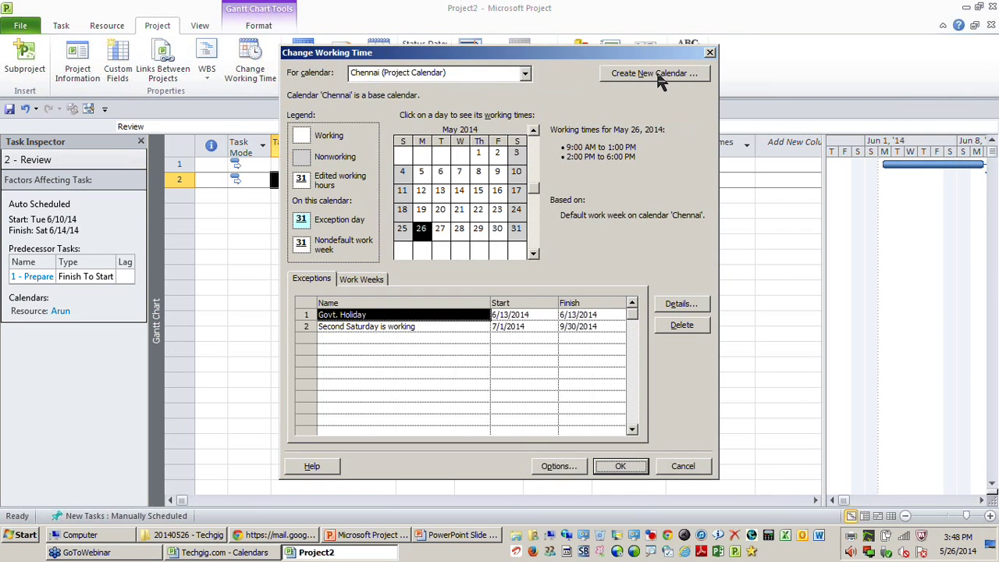
click(654, 73)
click(439, 257)
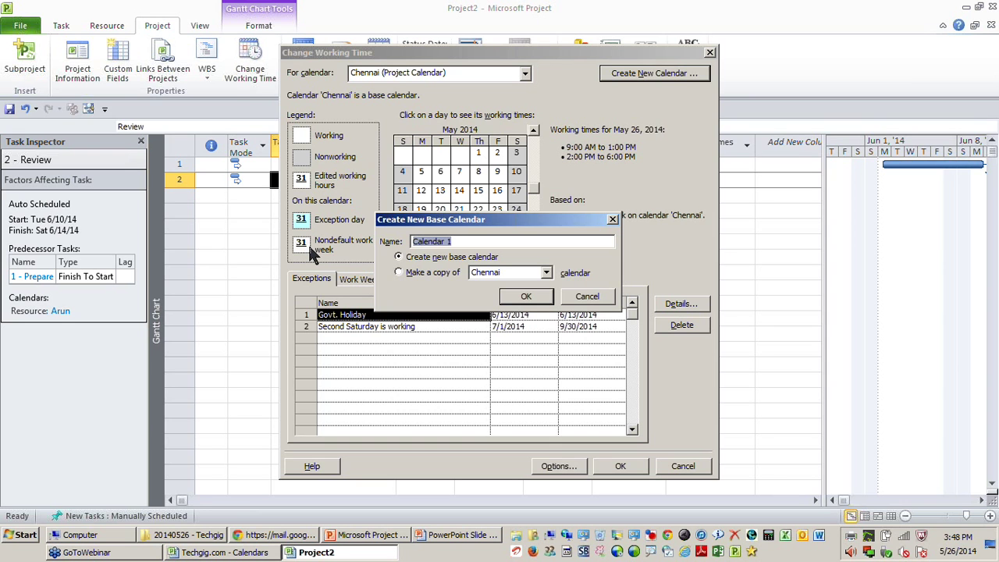
text(Weekend Work)
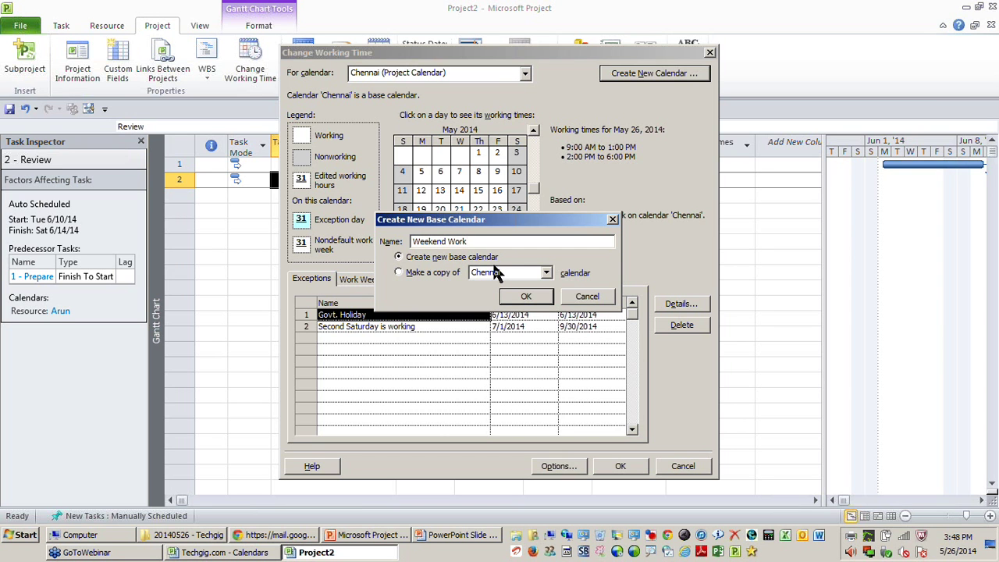
click(525, 296)
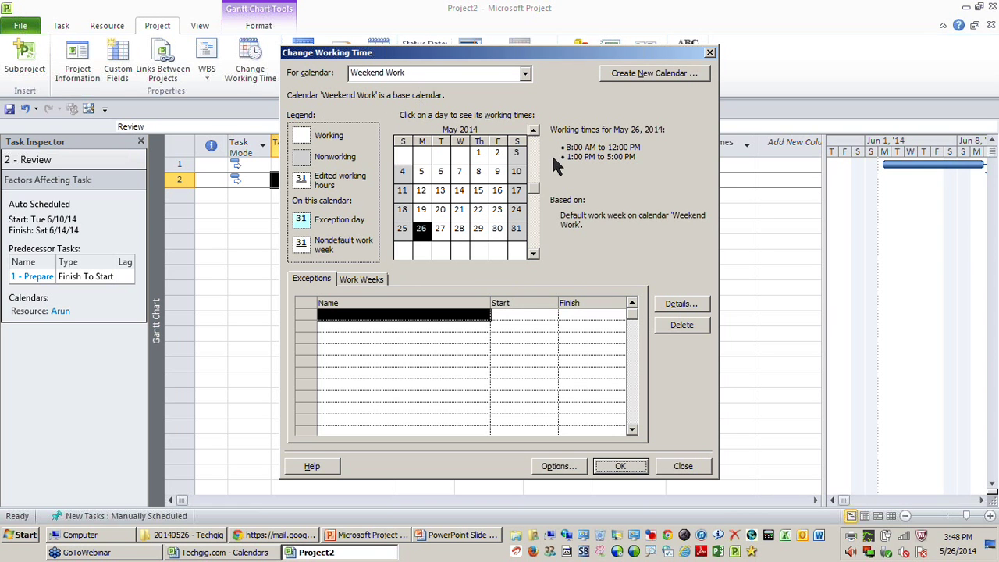
- Set Saturday in the Weekend Work calendar's default work week to working times 9:00 AM to 1:00 PM and 2:00 PM to 6:00 PM
click(518, 156)
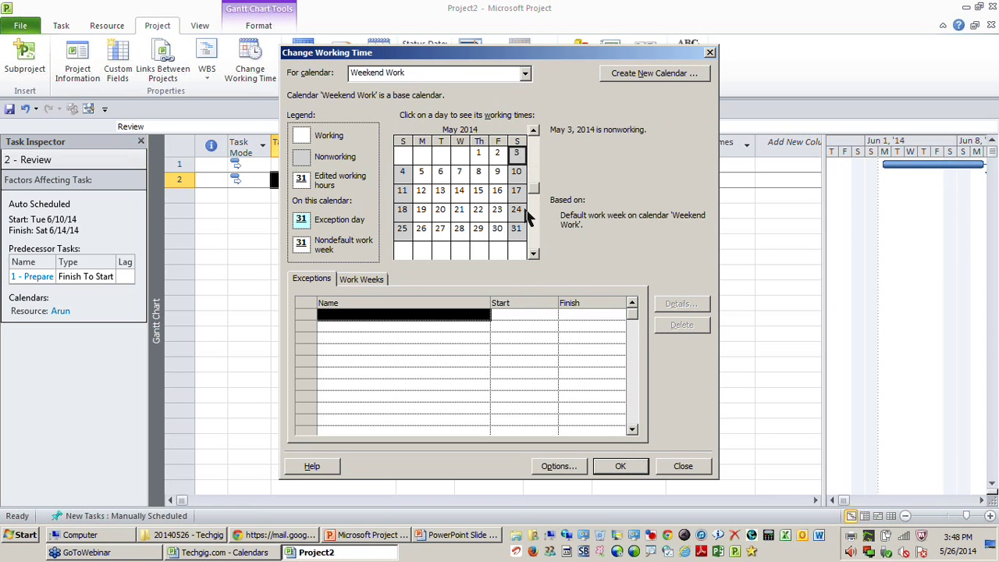
click(516, 190)
click(516, 209)
click(516, 228)
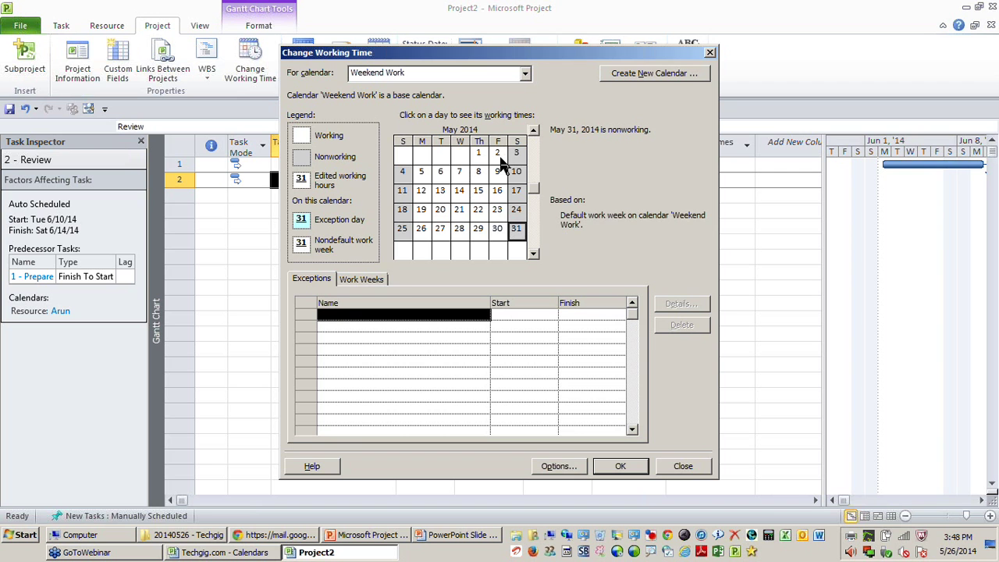
click(376, 282)
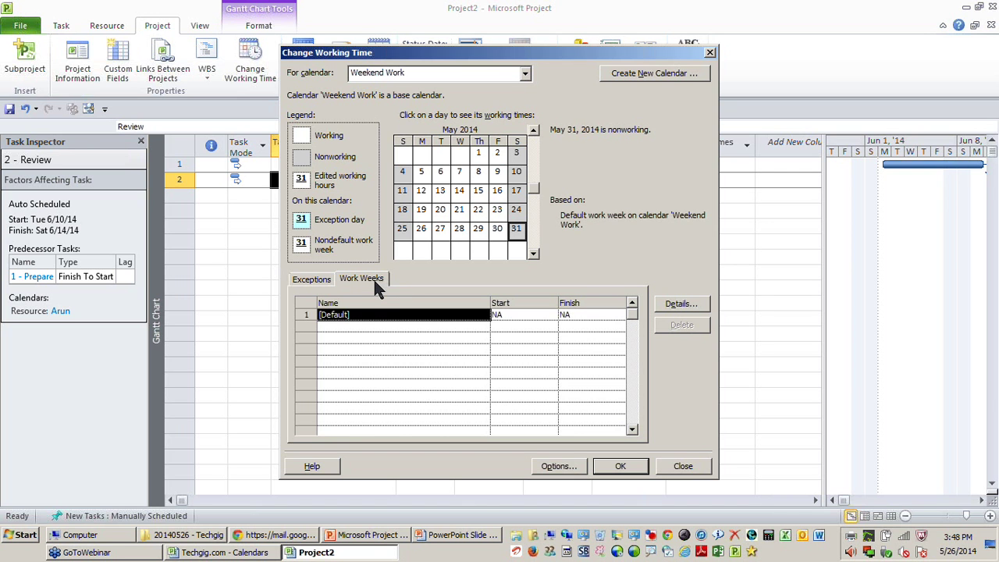
double_click(368, 314)
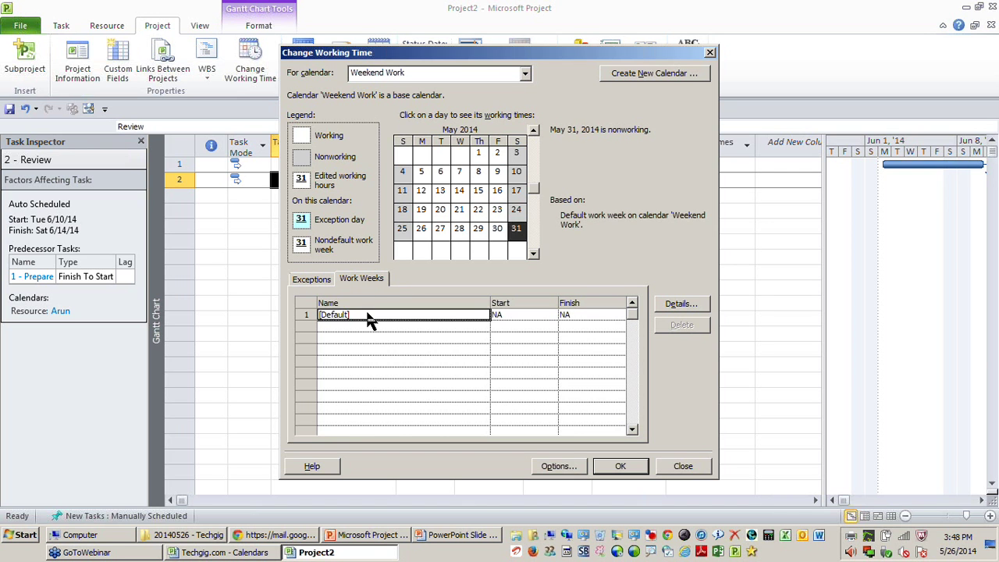
drag(406, 230, 408, 270)
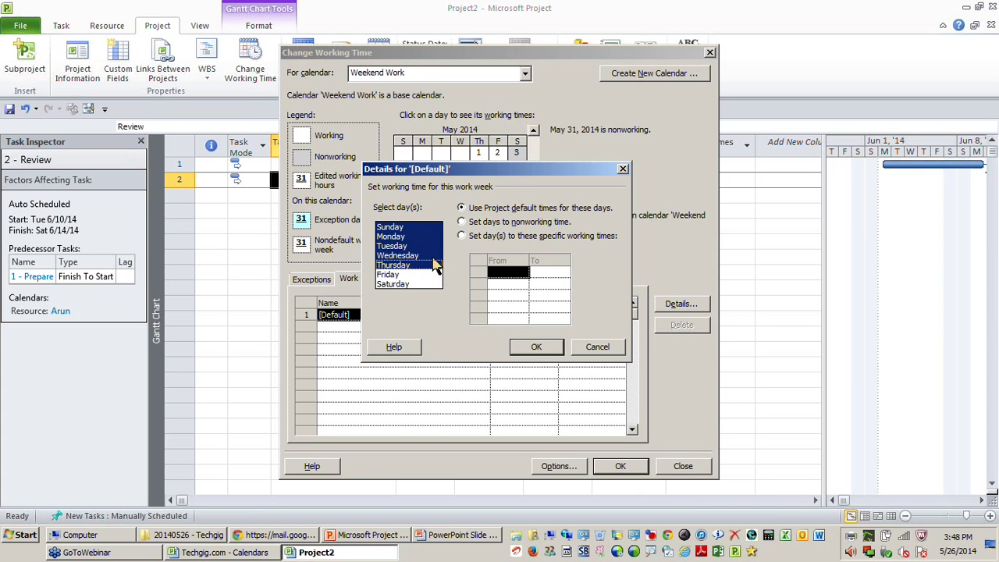
click(414, 283)
click(480, 236)
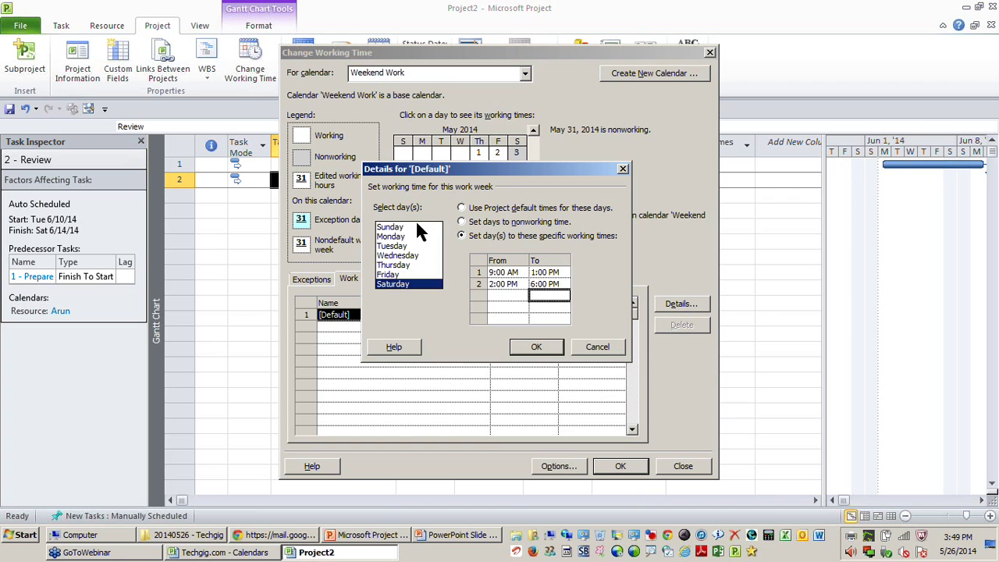
- Set Sunday through Friday to nonworking time in the Weekend Work calendar's default work week and apply the details
drag(416, 226, 414, 268)
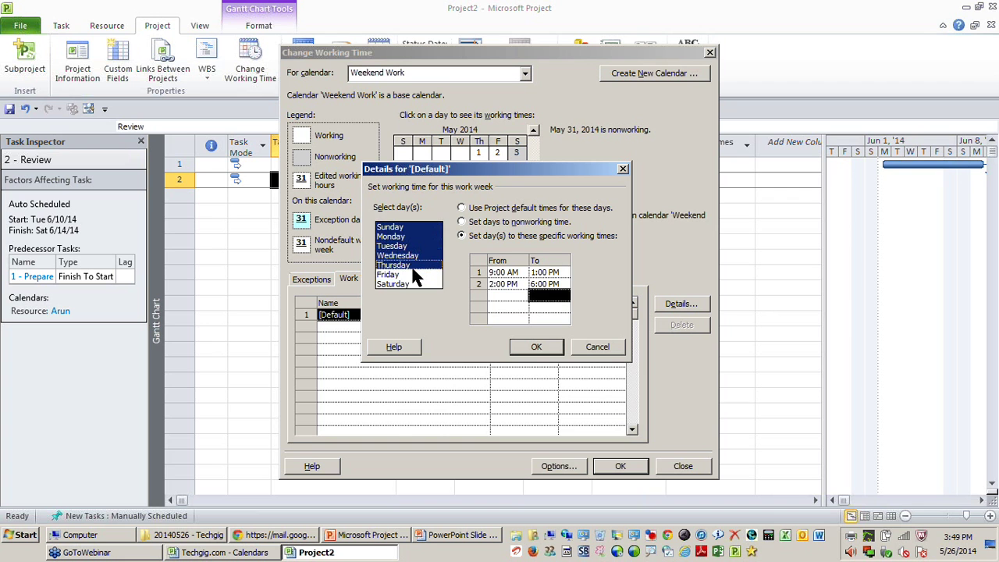
shift+click(416, 275)
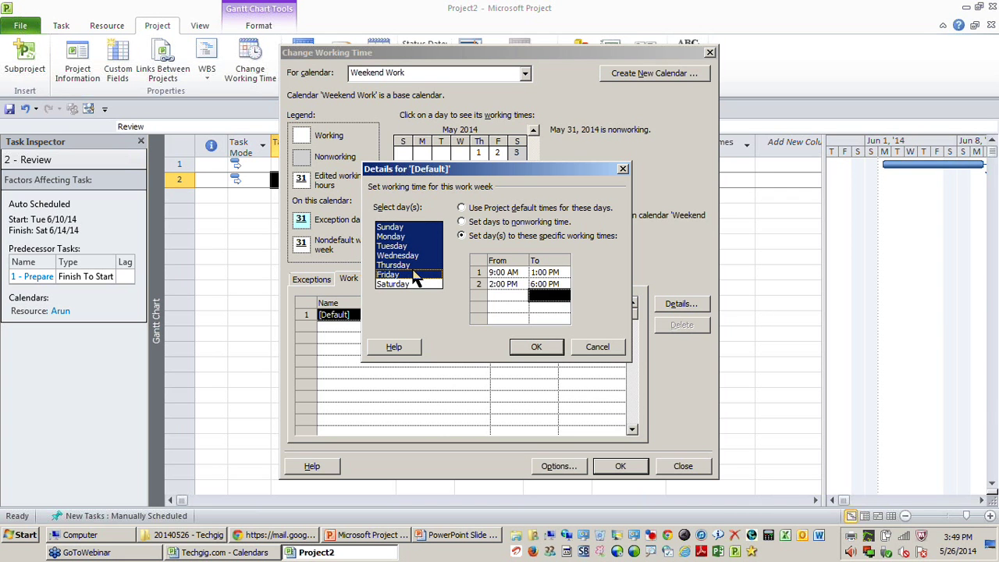
click(480, 223)
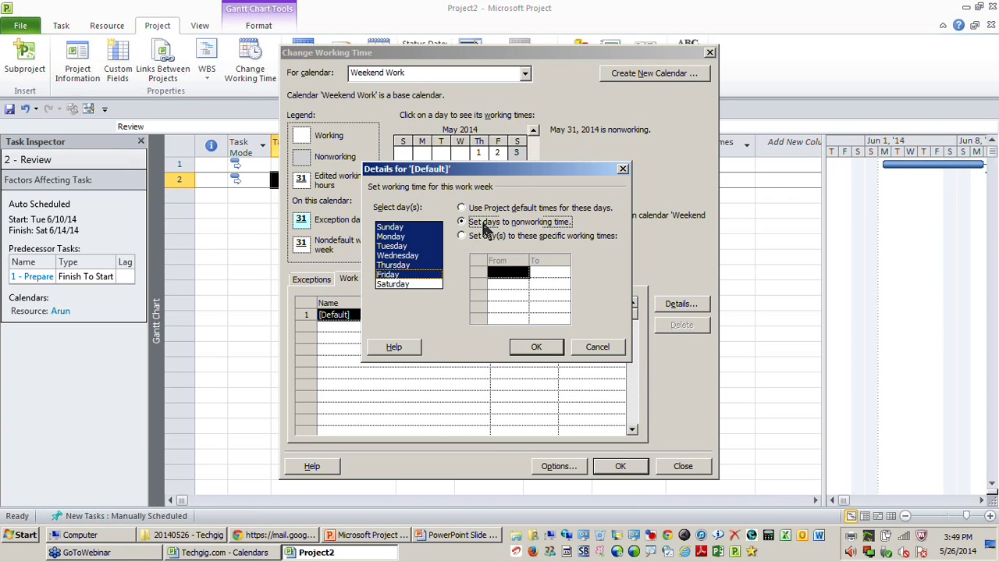
click(428, 286)
click(542, 349)
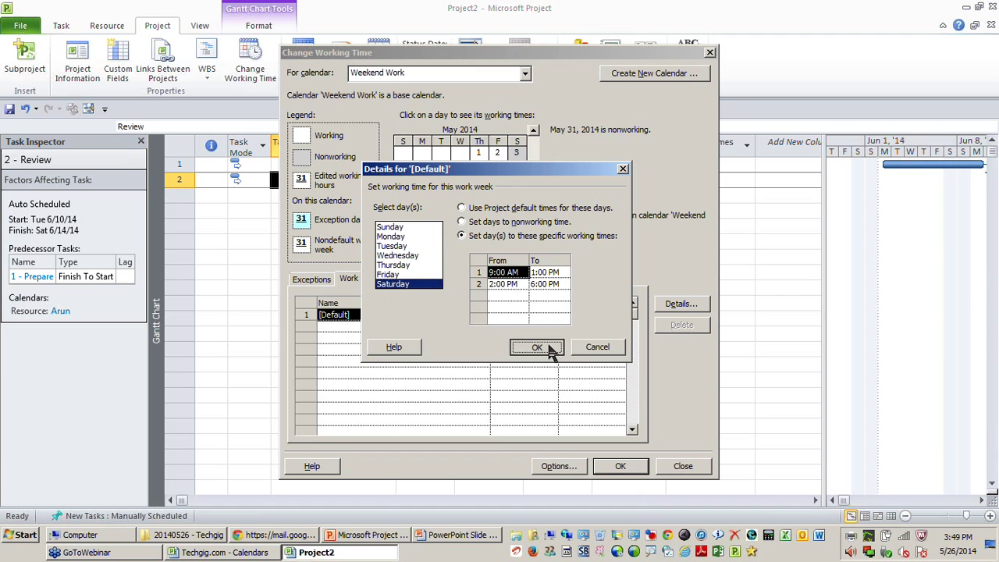
- Check the working times of the May 2014 Saturdays in the Weekend Work calendar and close the working time settings
click(516, 191)
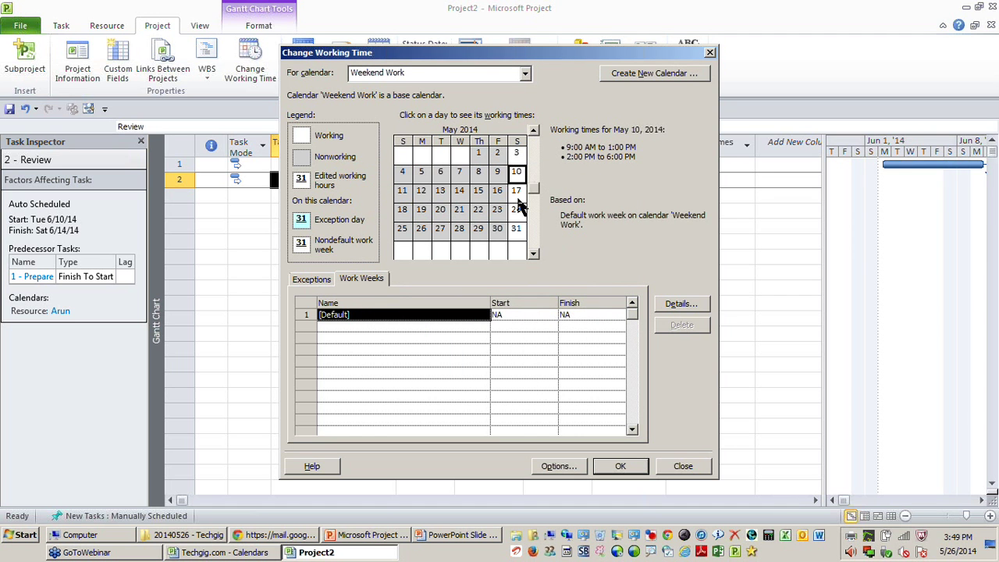
click(519, 227)
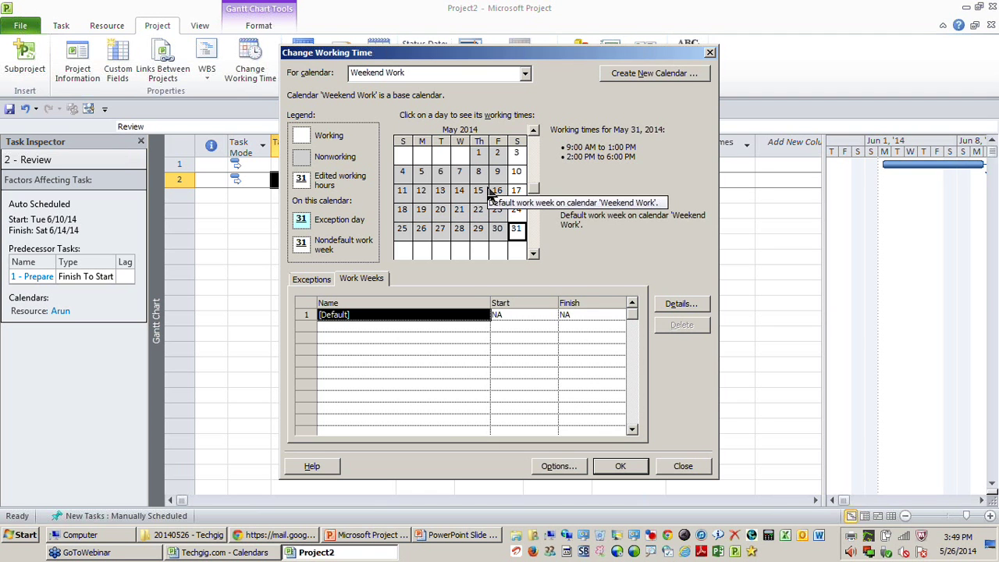
drag(420, 54, 385, 217)
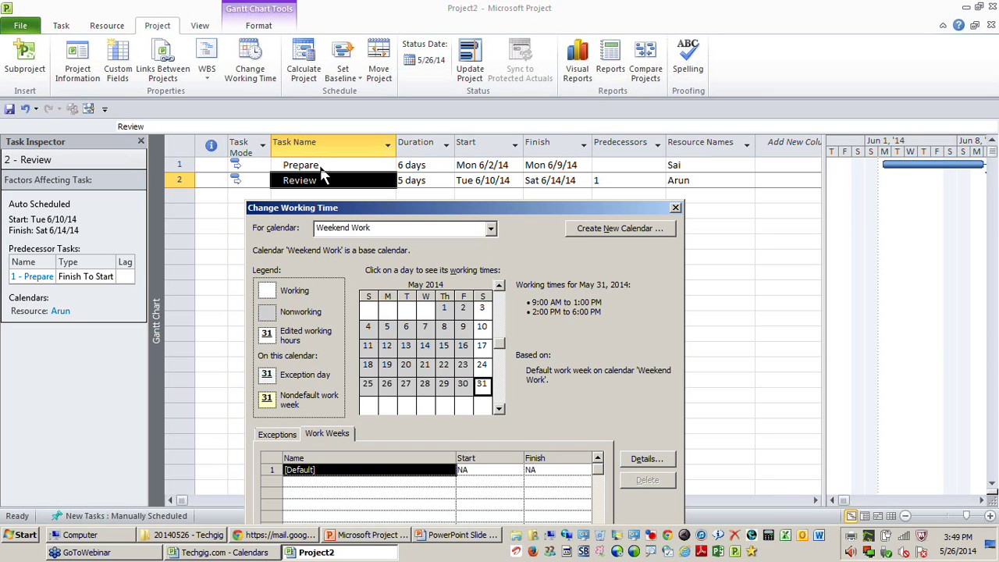
click(675, 208)
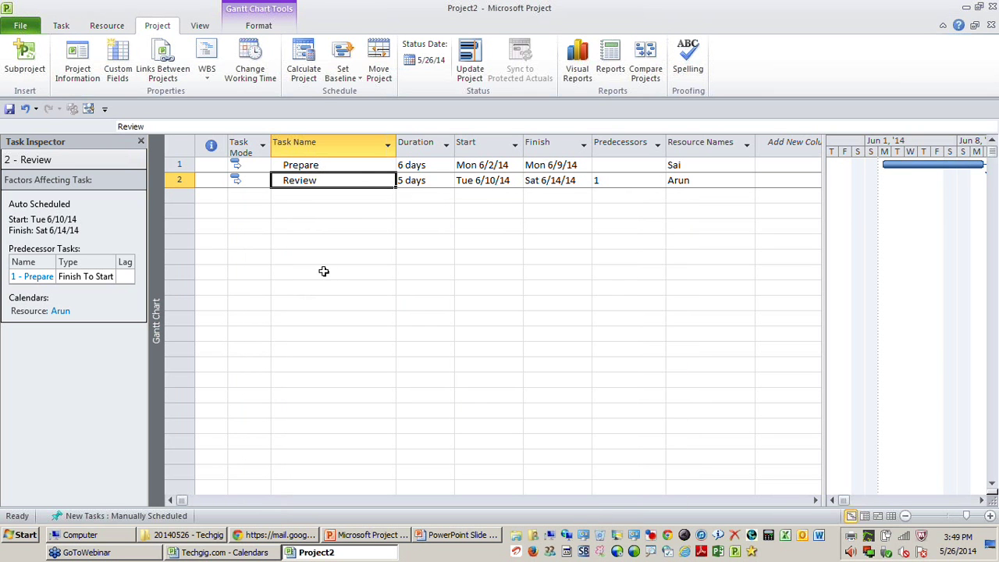
- Assign the Weekend Work calendar as the task calendar of the Review task
double_click(327, 183)
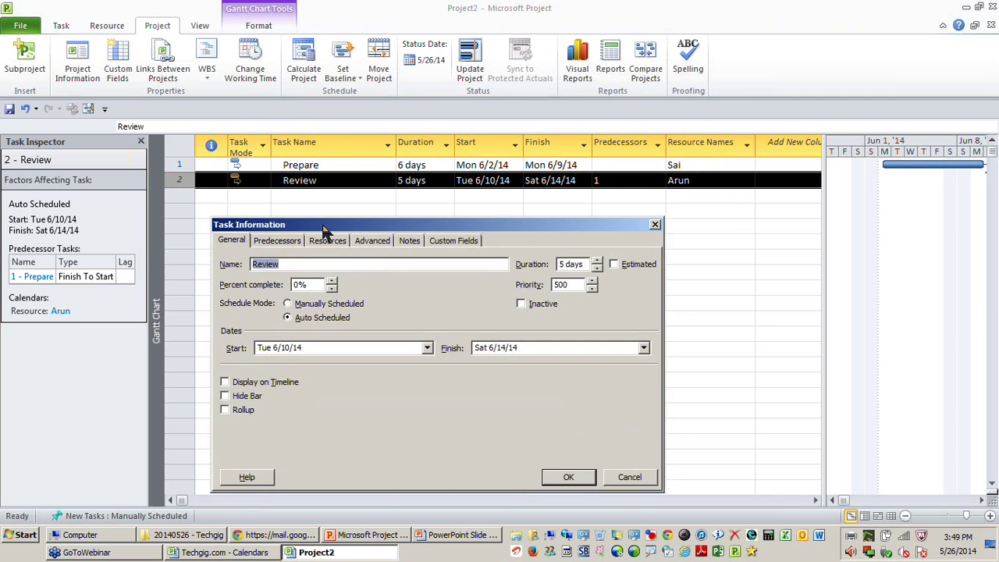
click(374, 241)
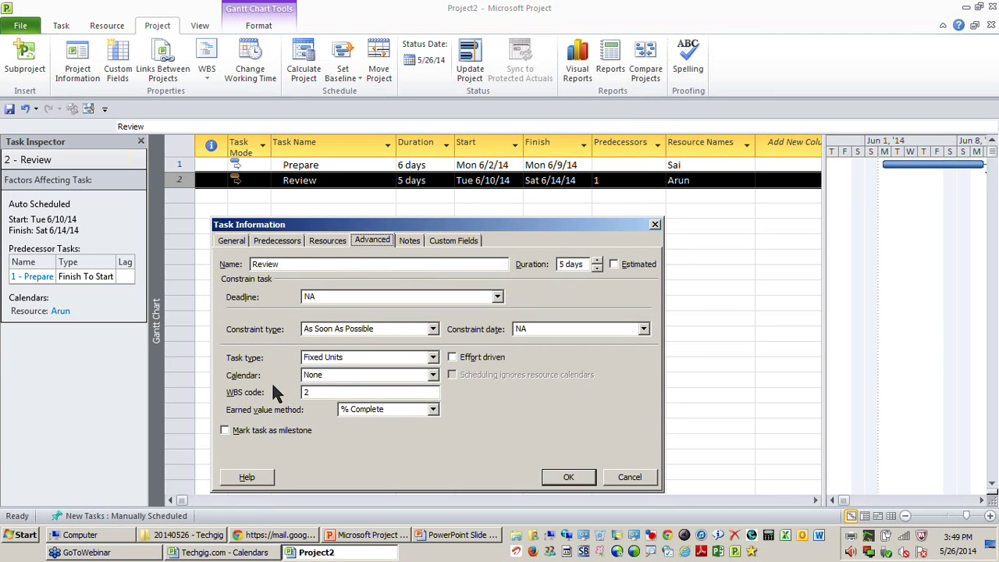
click(337, 376)
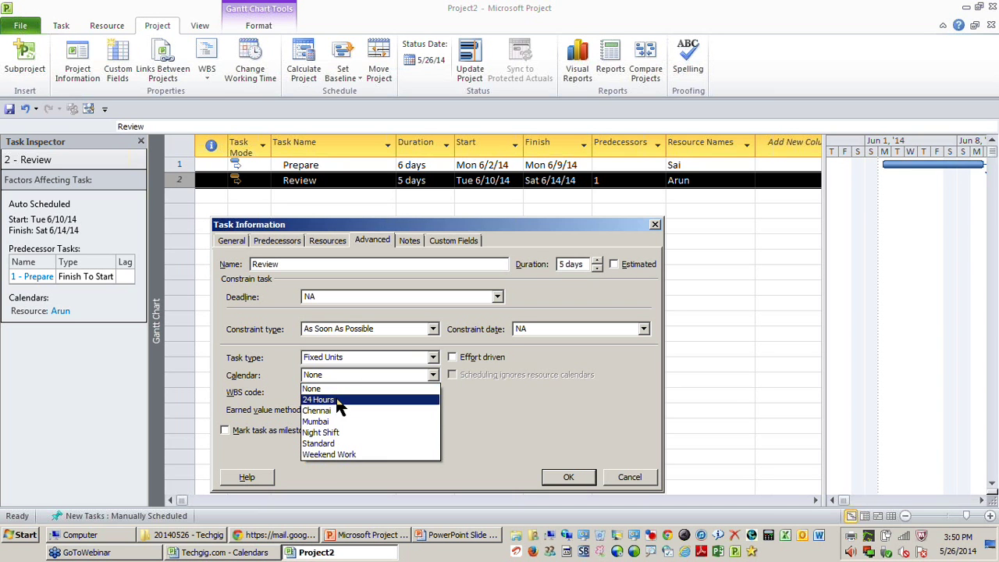
click(336, 454)
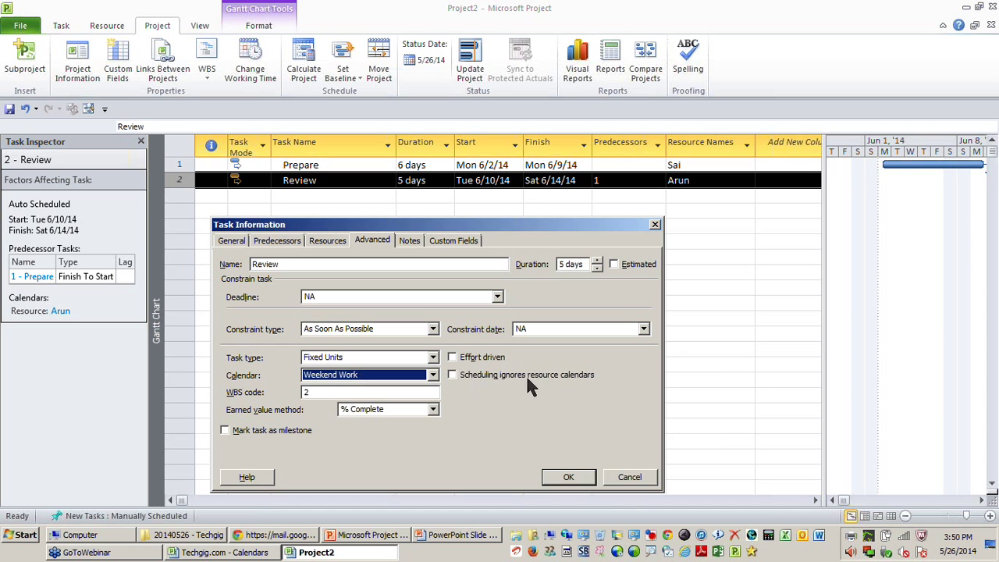
click(569, 481)
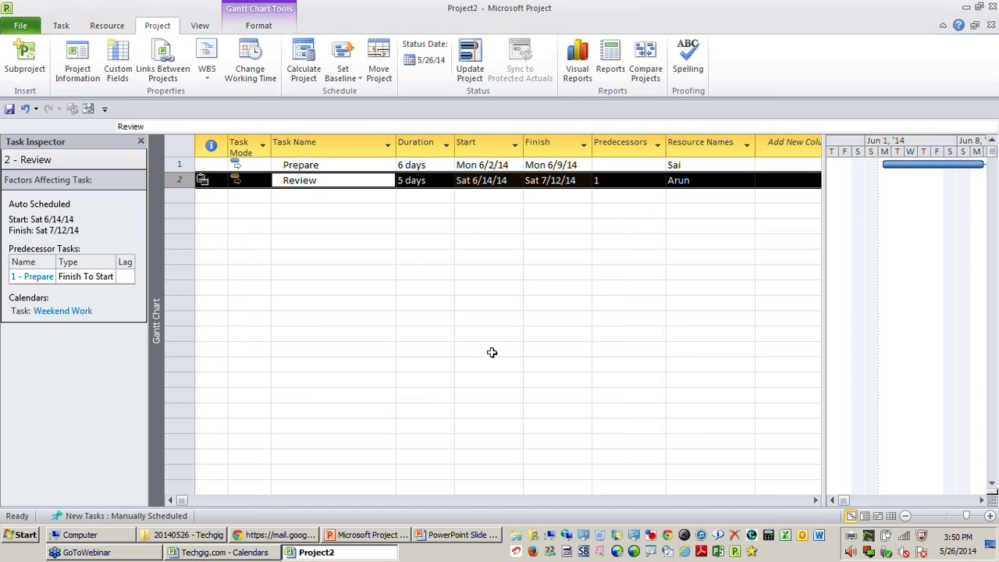
- Compare the Review task's duration with its start and finish dates under the Weekend Work task calendar
click(411, 259)
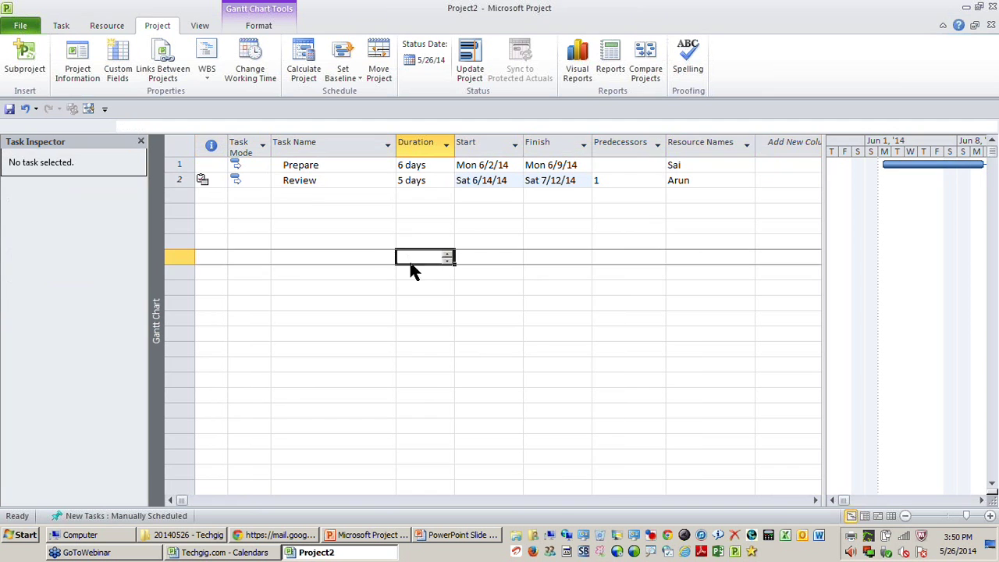
click(354, 180)
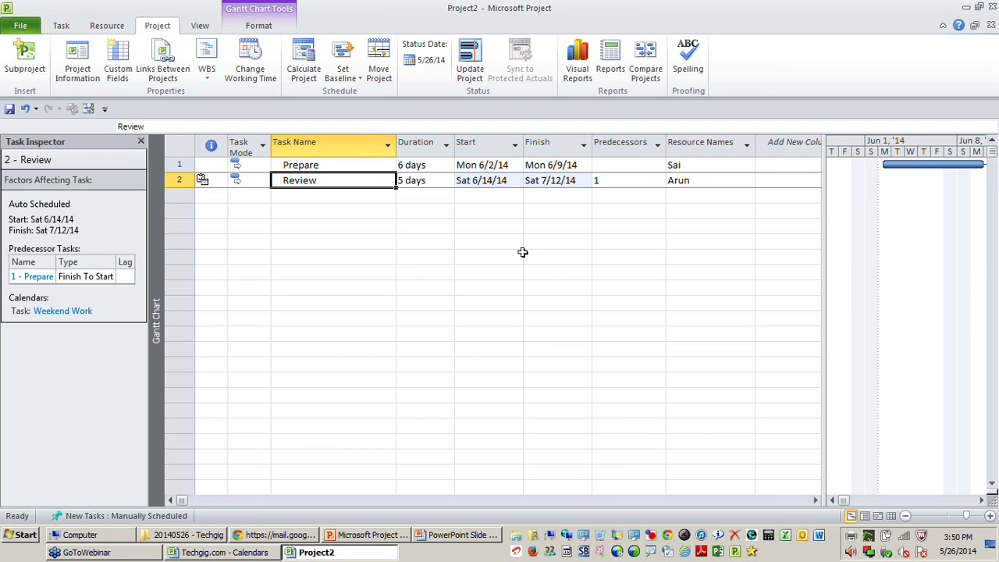
click(481, 183)
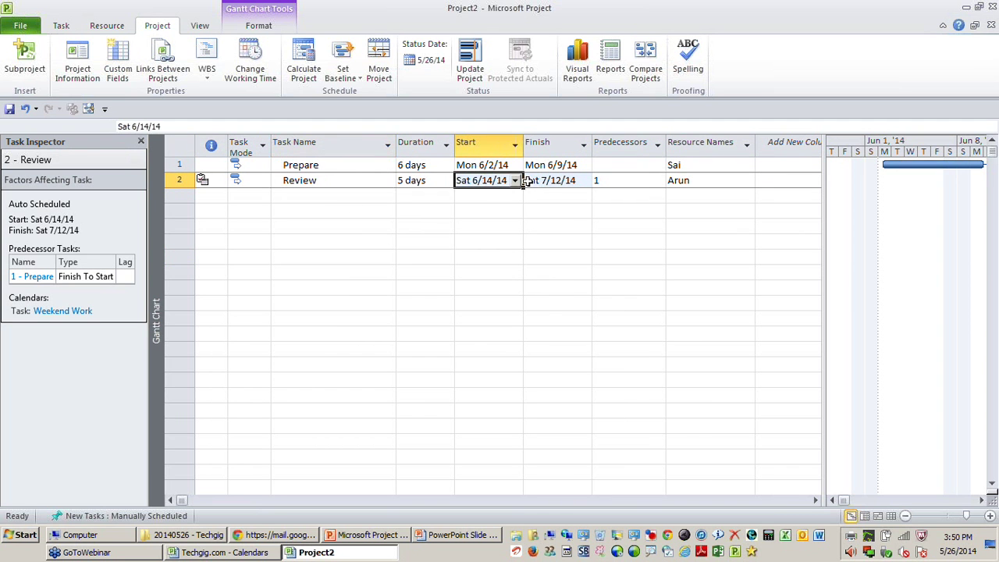
click(531, 182)
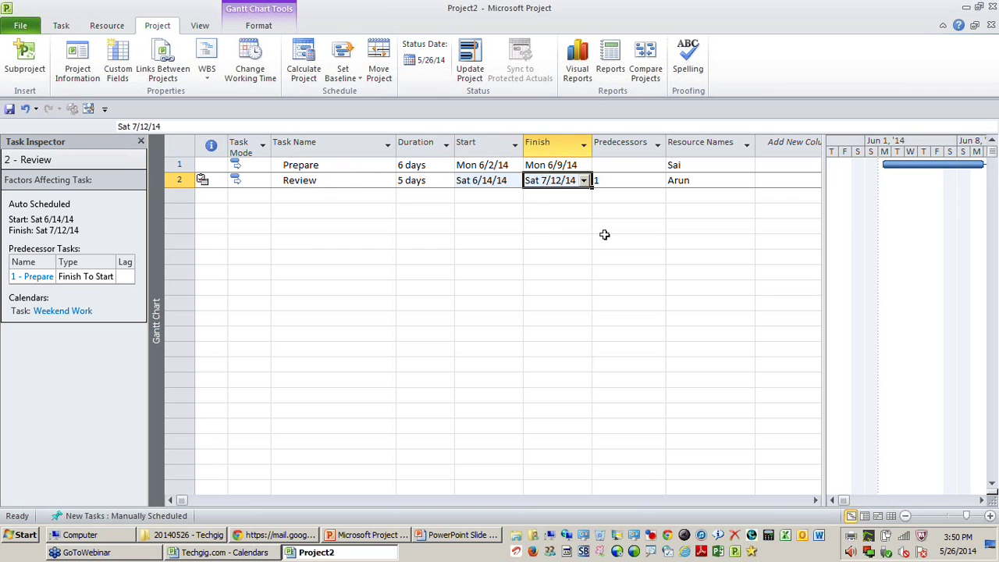
click(428, 182)
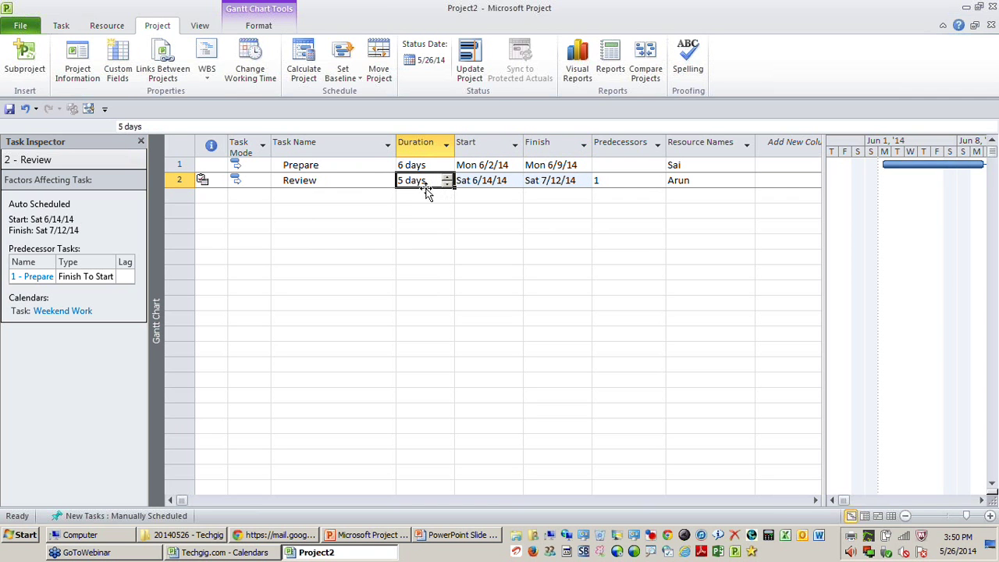
click(492, 184)
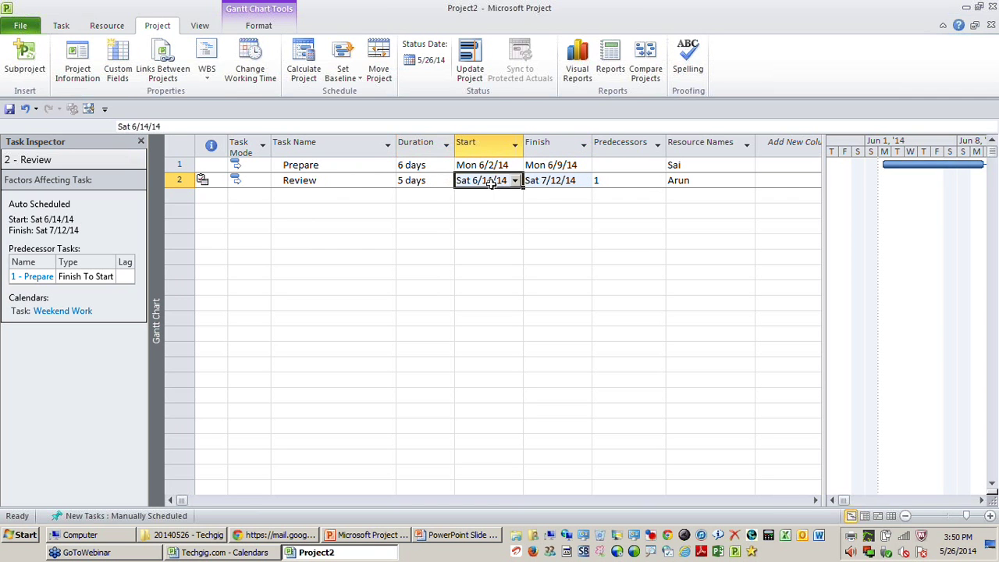
click(531, 183)
click(431, 181)
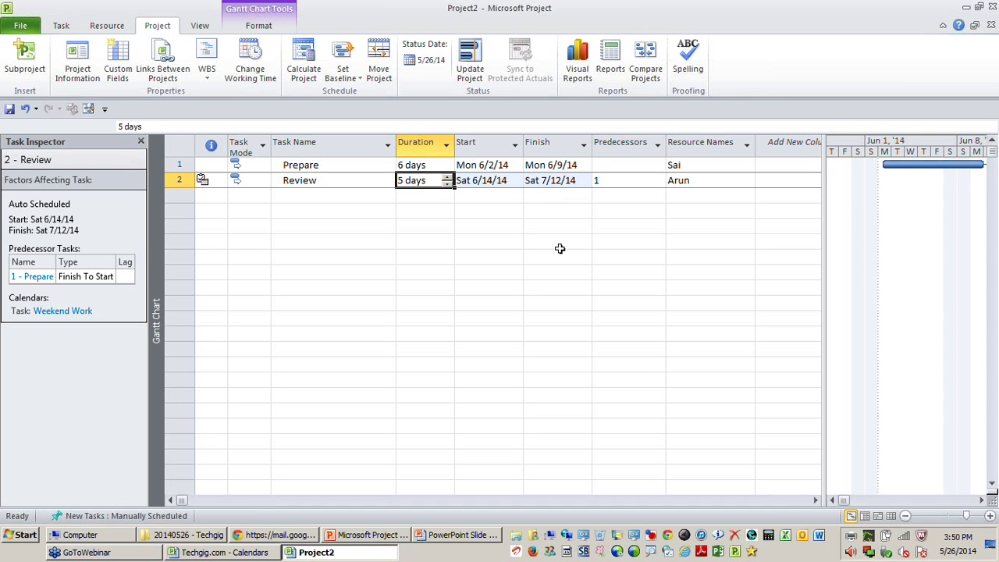
click(497, 179)
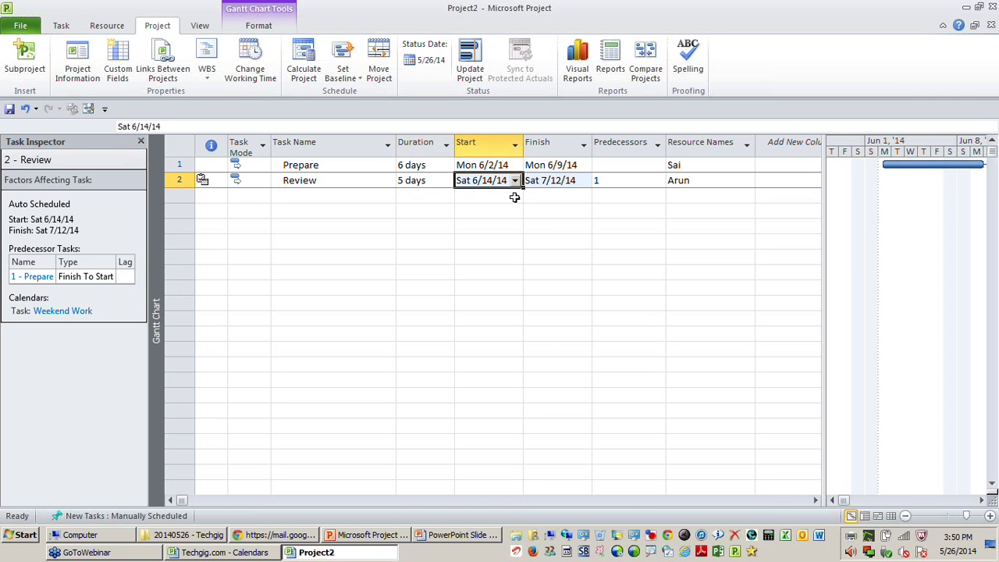
click(575, 181)
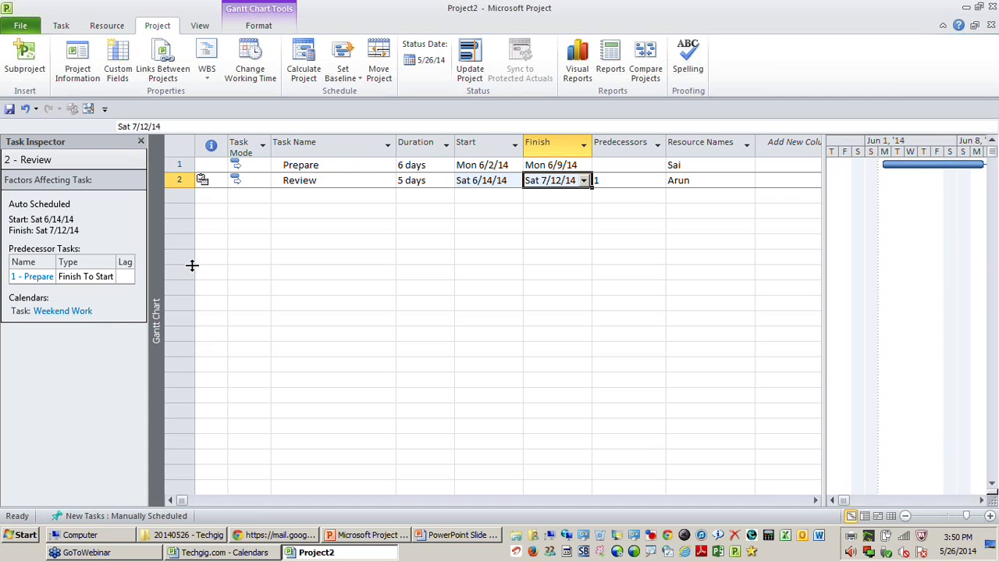
- Select the Prepare task and split the view to show its details form below the Gantt Chart
click(361, 167)
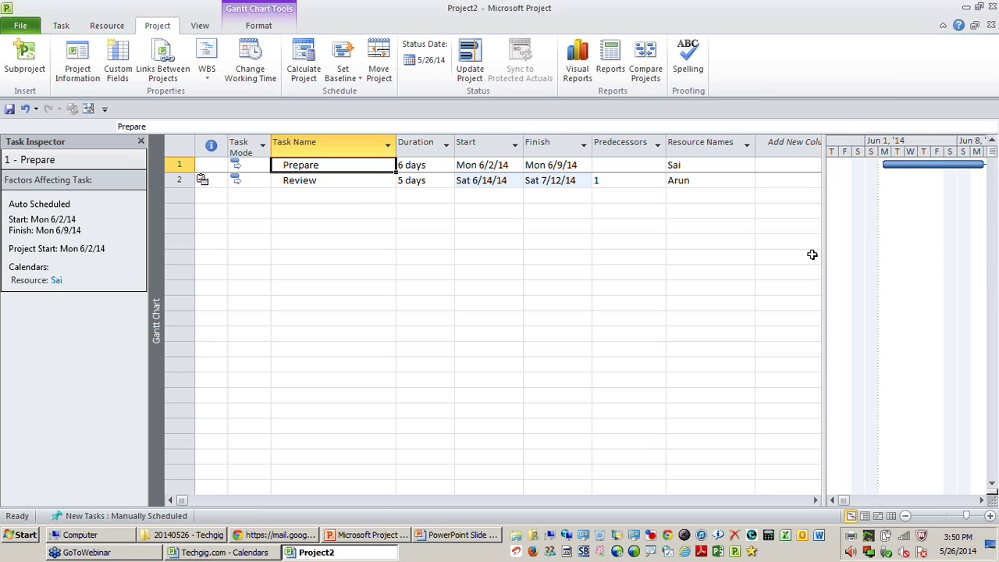
click(676, 164)
click(404, 165)
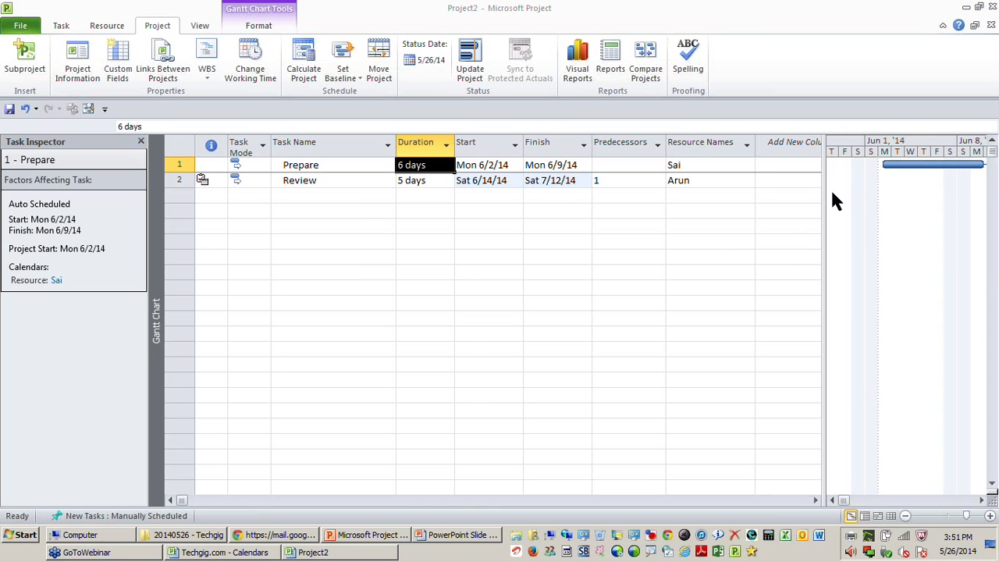
right_click(852, 178)
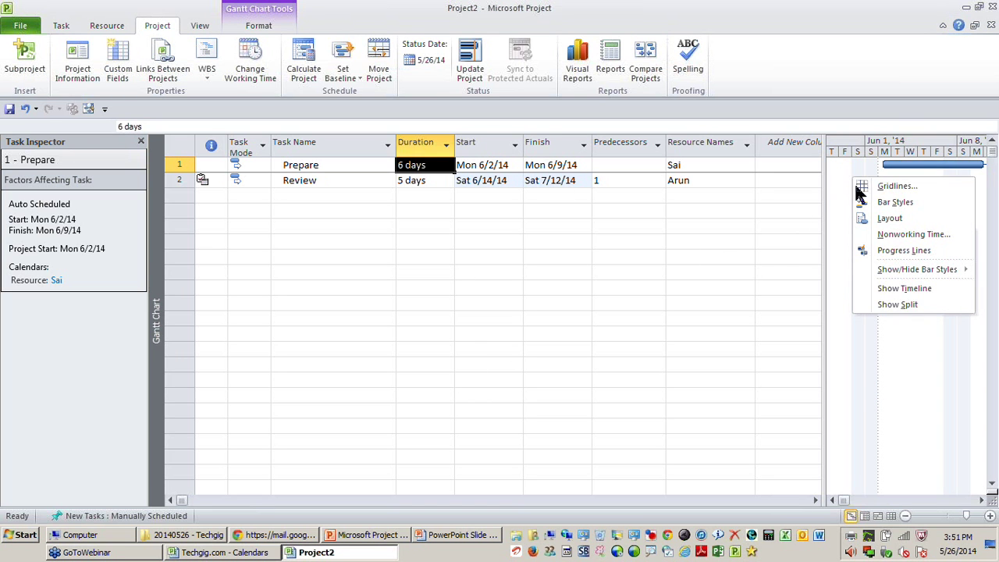
click(907, 306)
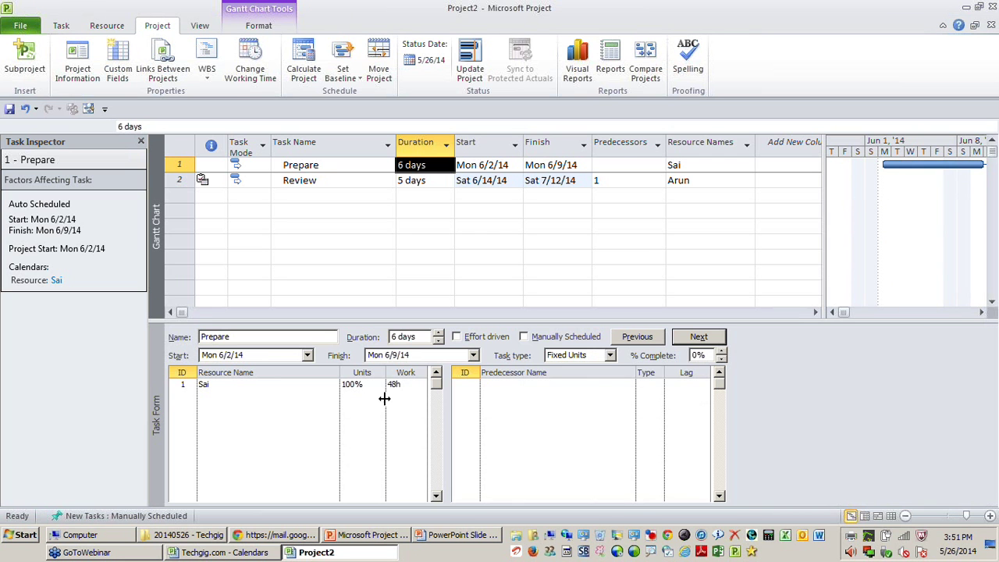
- Switch the lower pane from Task Form to the Task Usage view for the Prepare task
click(163, 380)
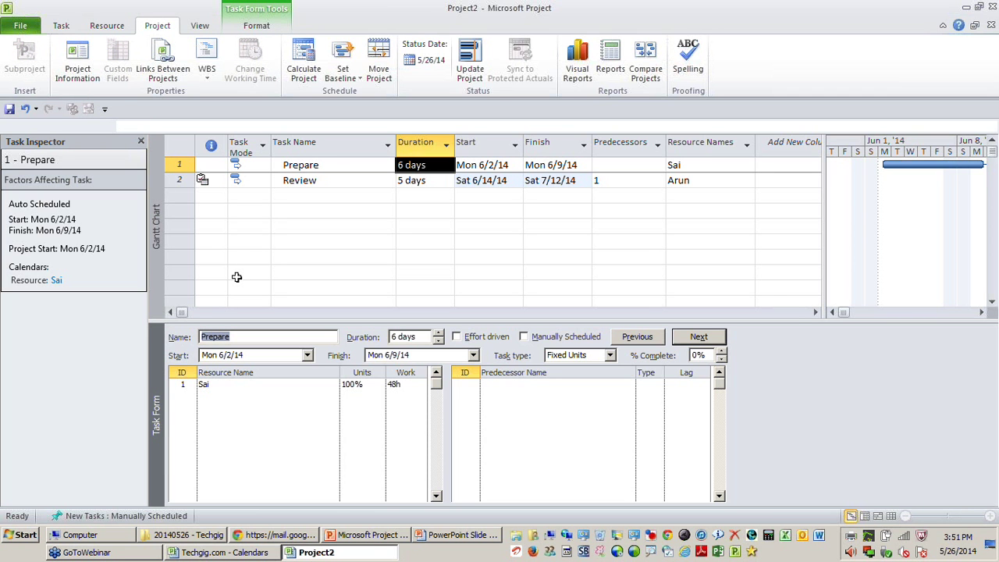
click(313, 166)
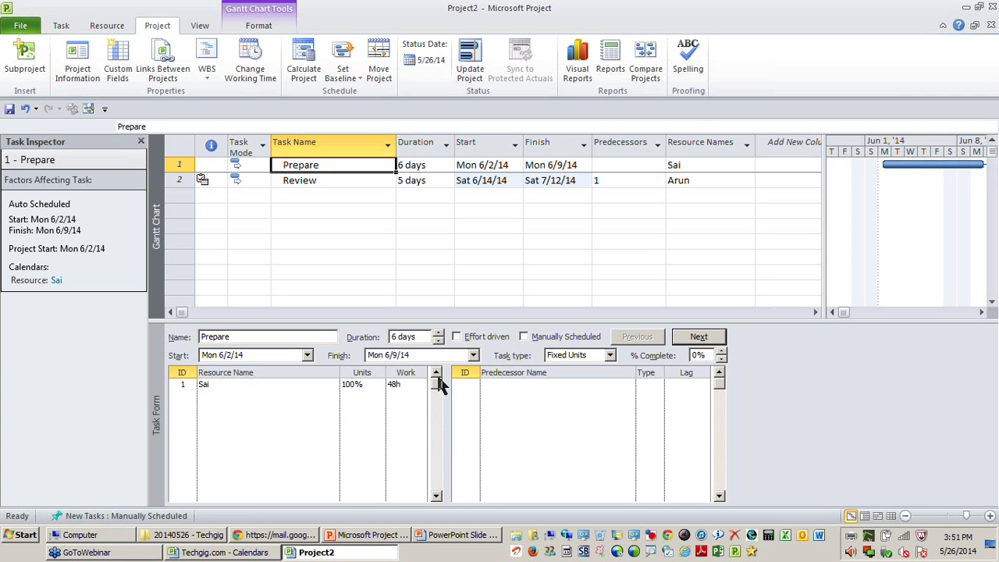
click(161, 359)
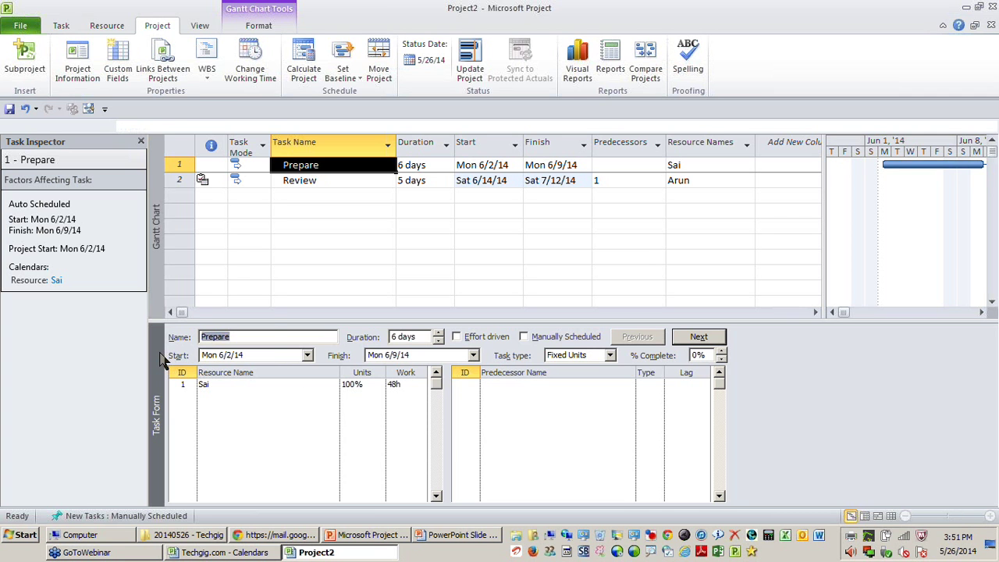
right_click(161, 359)
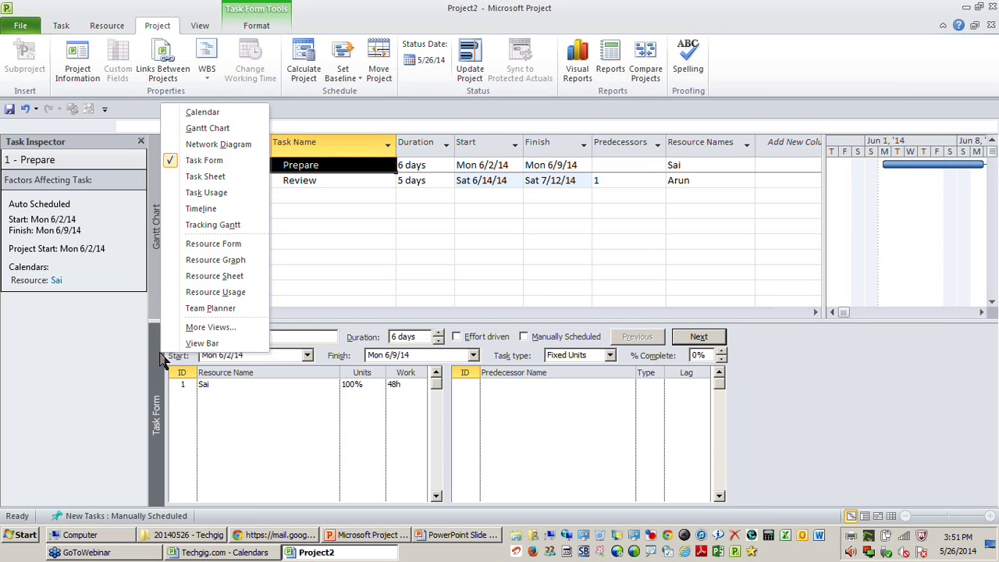
click(211, 197)
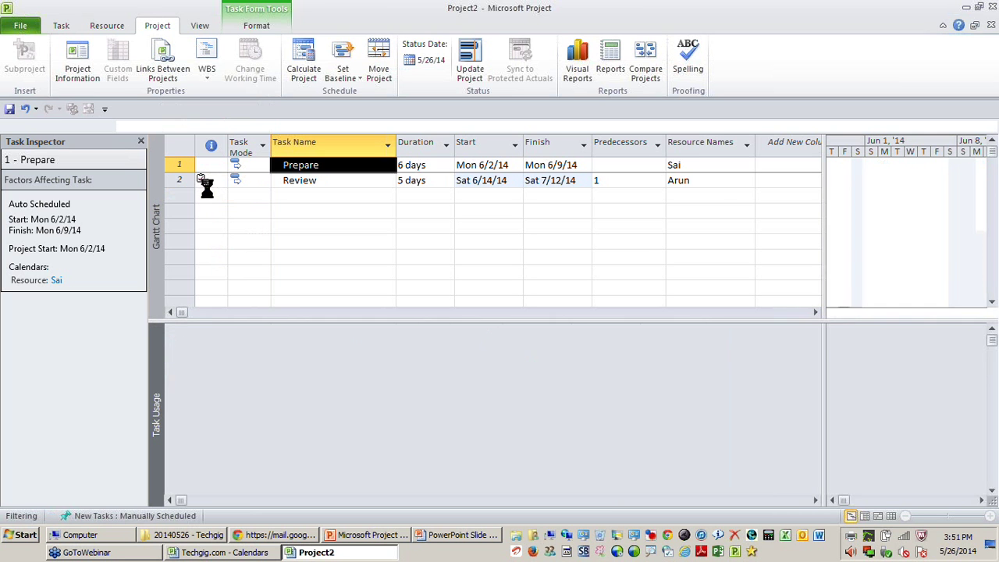
- Narrow the task tables to the start of the Duration column and bring the weeks of Jun 1 and Jun 8 into the timescale
drag(819, 203, 395, 185)
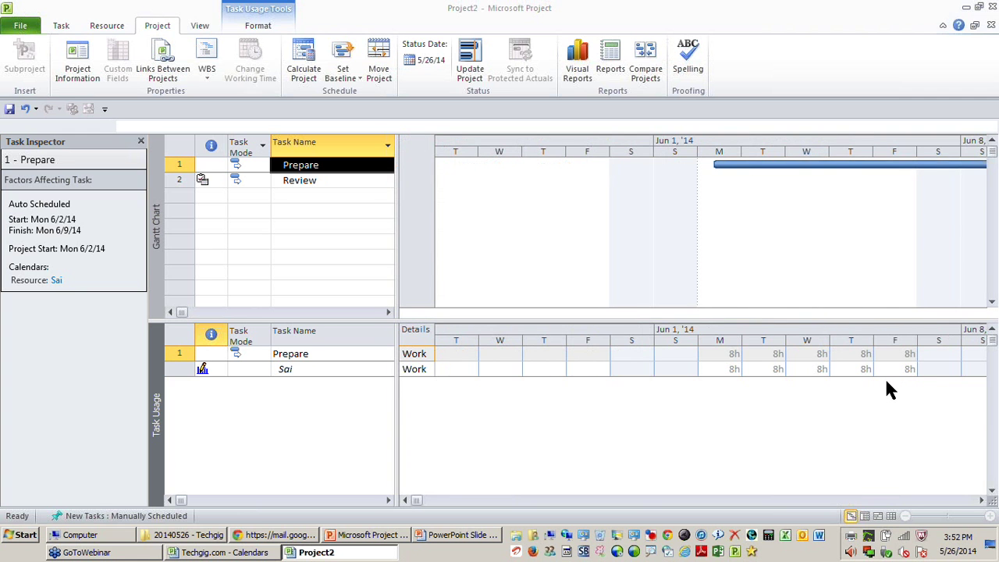
click(982, 501)
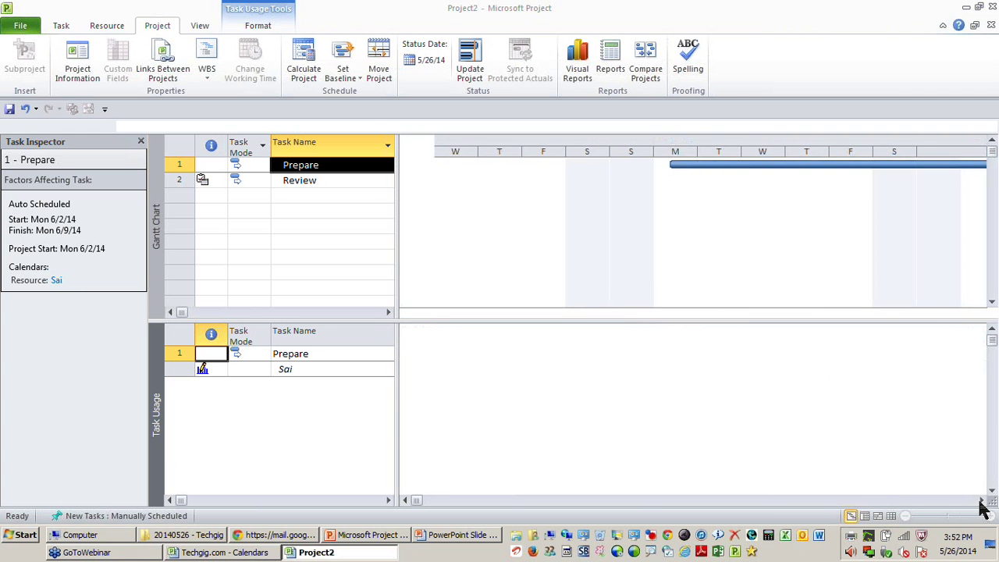
drag(395, 248, 426, 244)
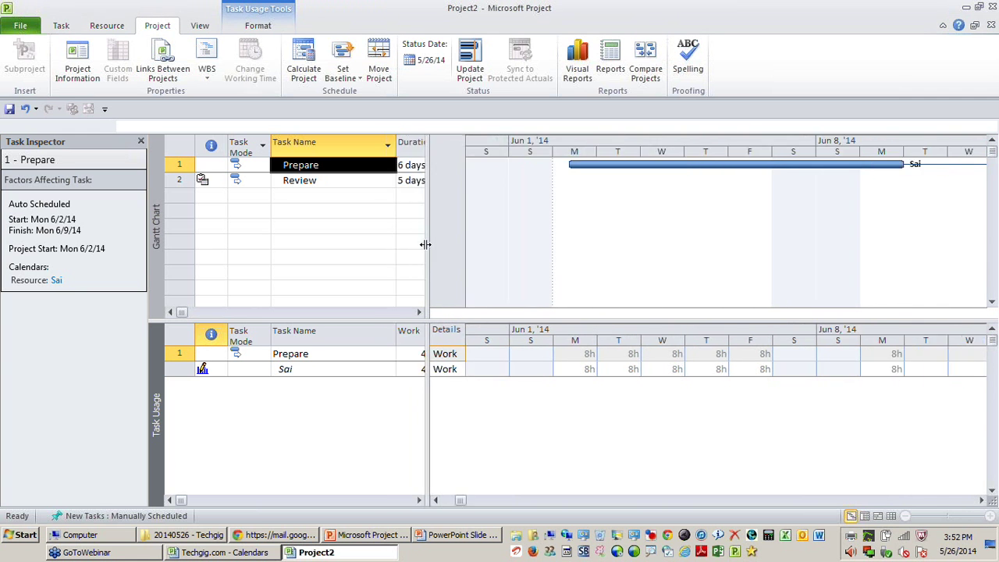
- Examine the Prepare task's daily work hours from its first Monday through the Monday of the following week
click(312, 164)
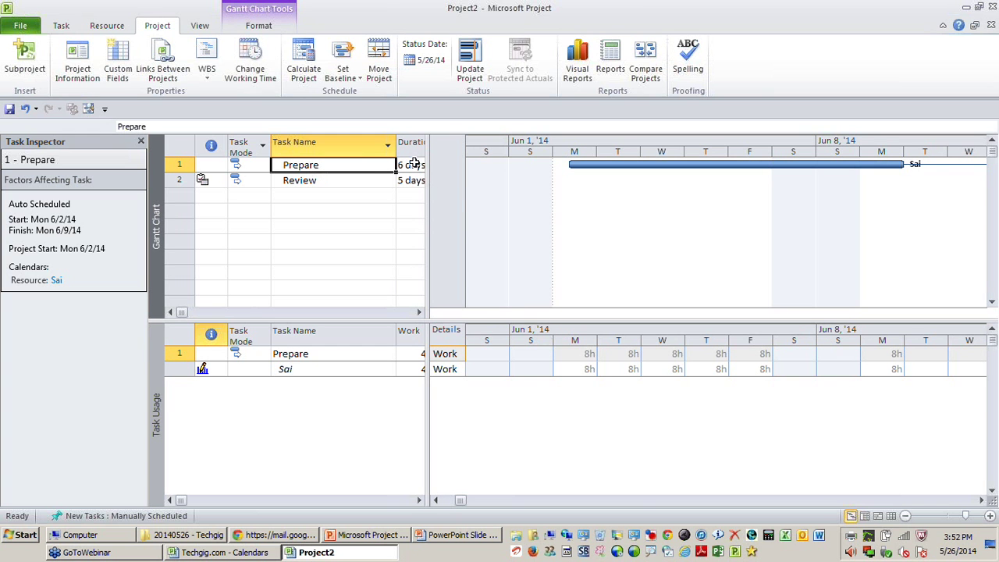
click(582, 369)
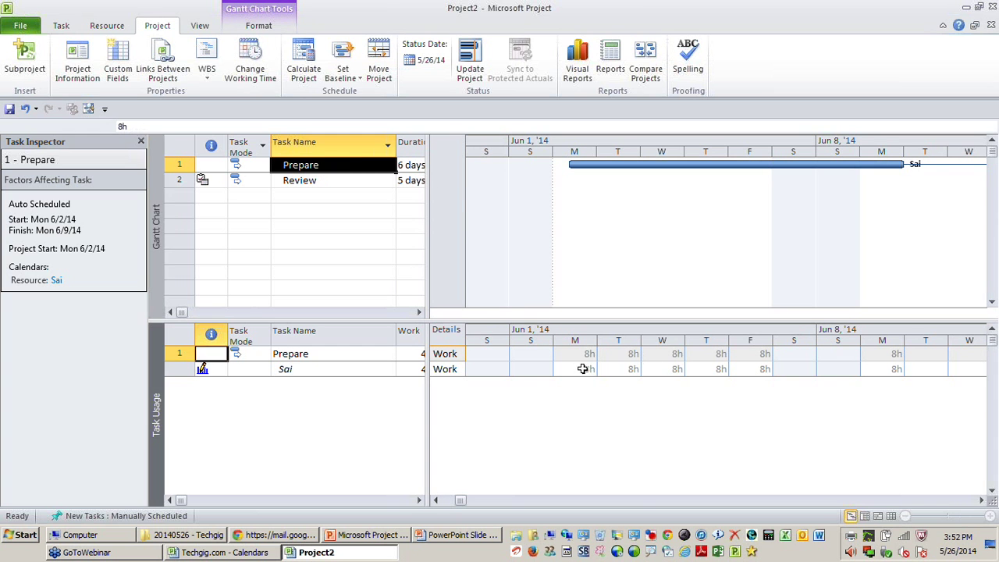
click(898, 367)
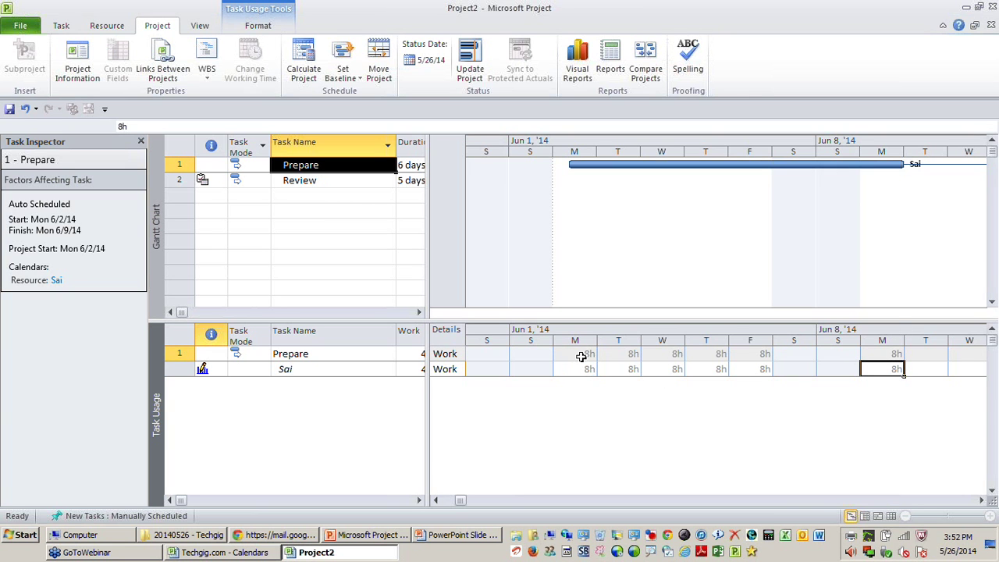
- Examine the Review task's daily work hours in Task Usage from Saturday Jun 14 through Saturday Jul 12
click(328, 180)
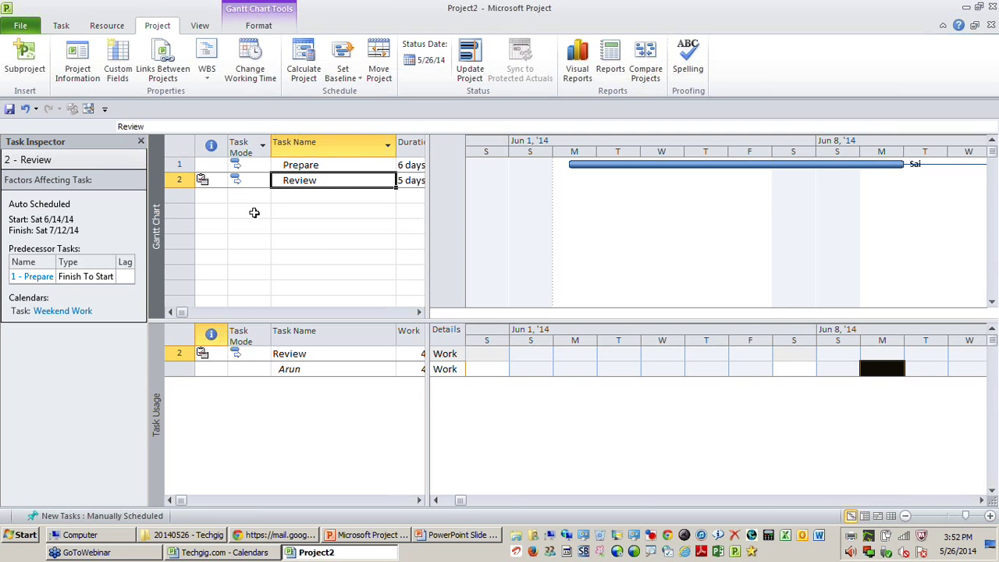
mouse_move(202, 180)
click(982, 501)
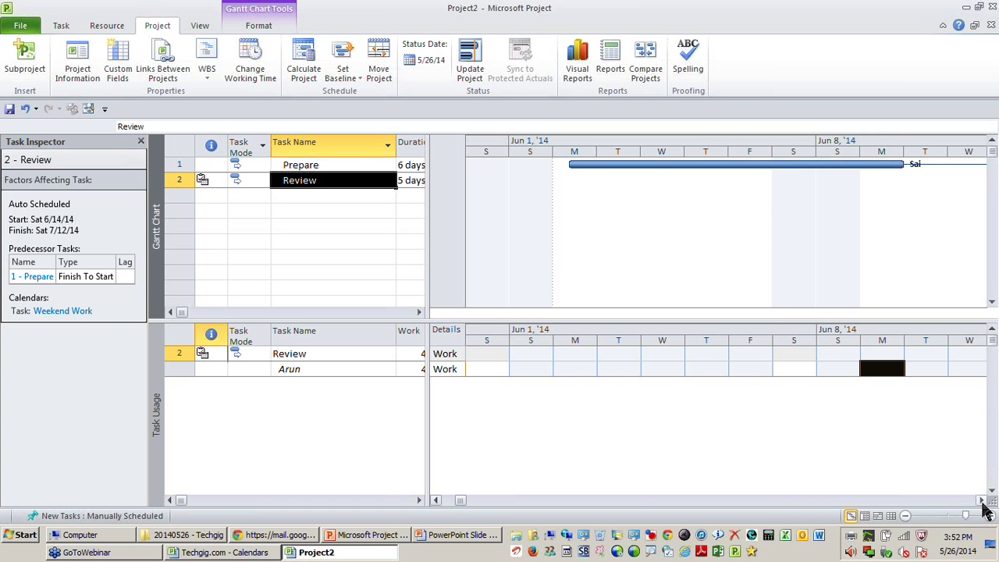
click(982, 501)
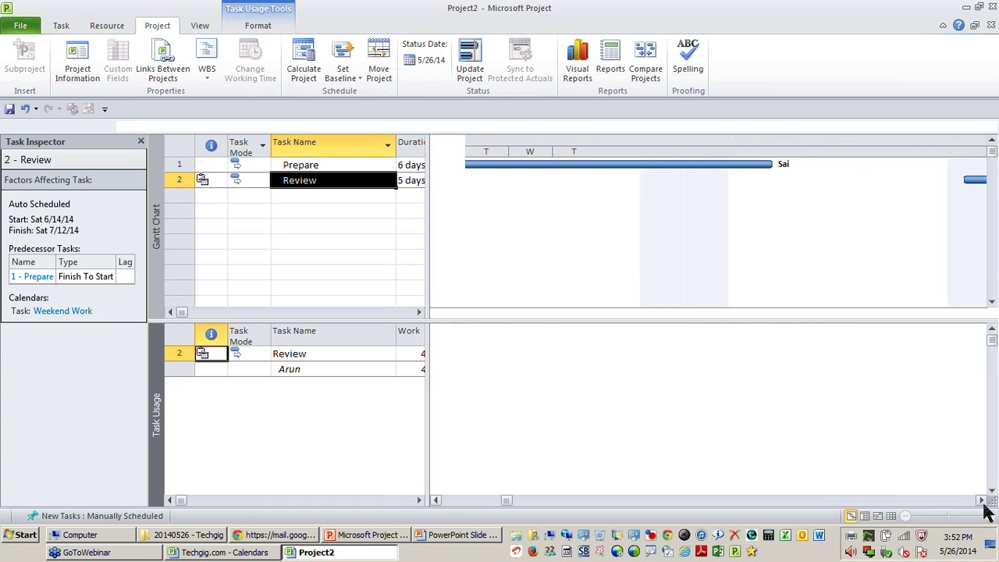
click(981, 502)
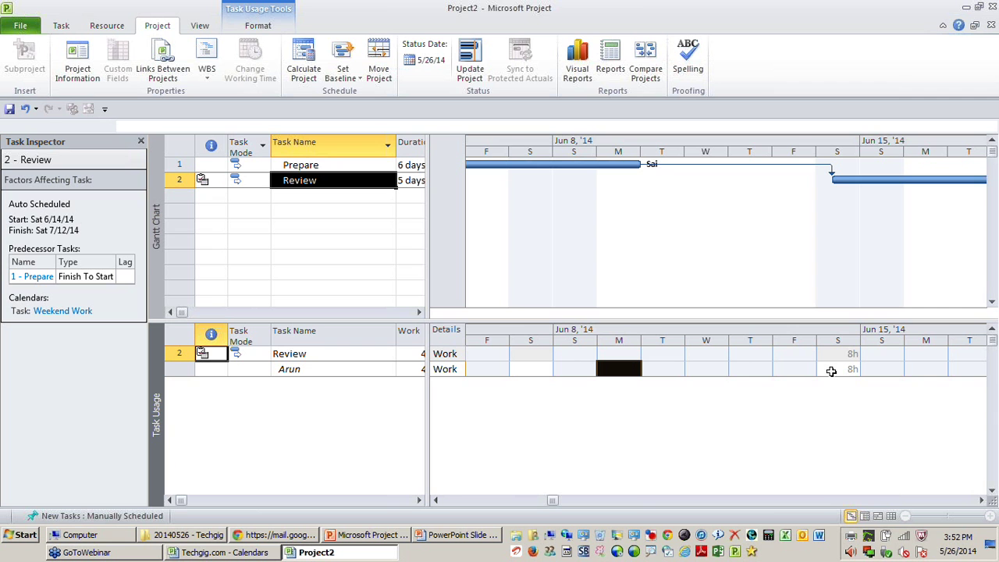
click(982, 501)
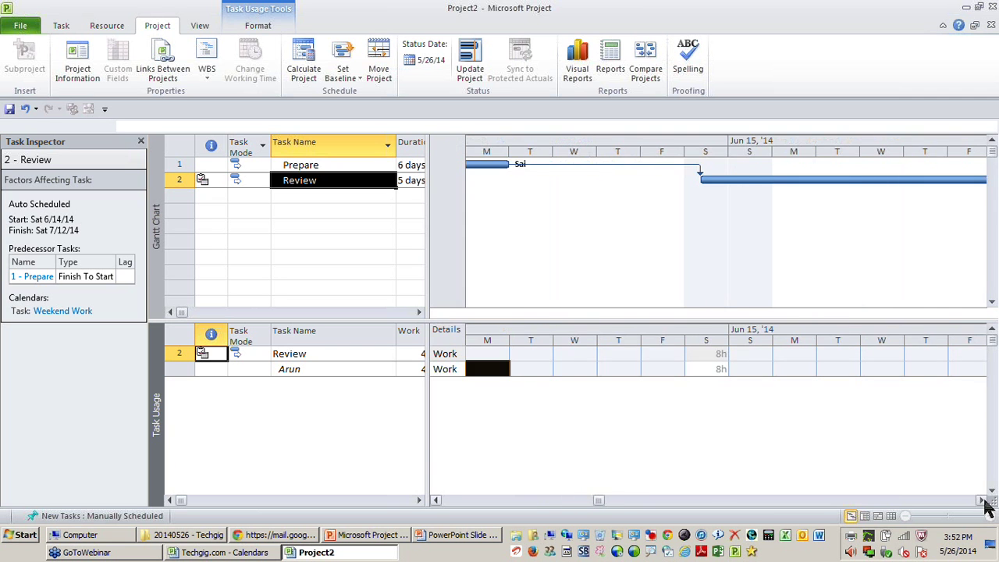
click(983, 502)
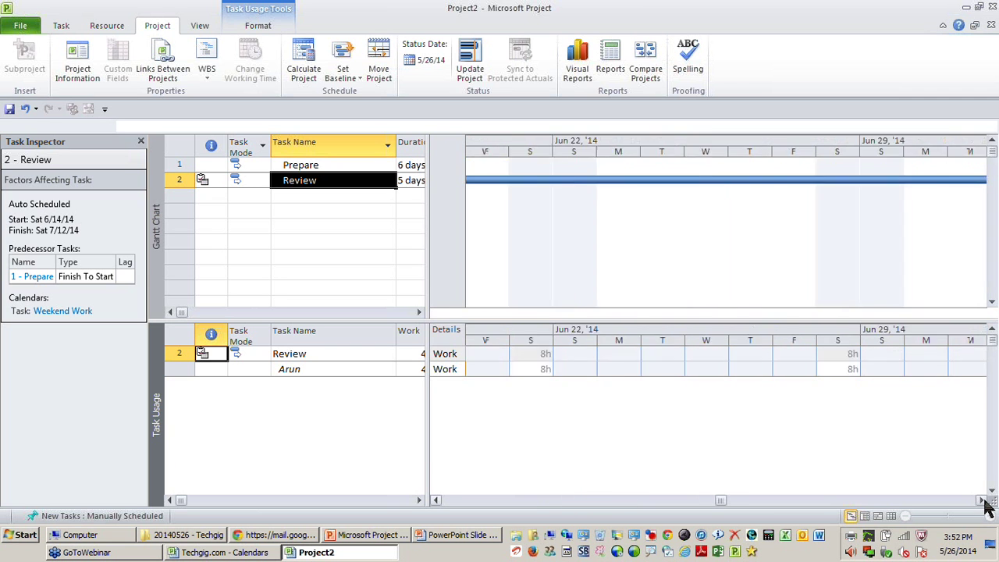
click(983, 501)
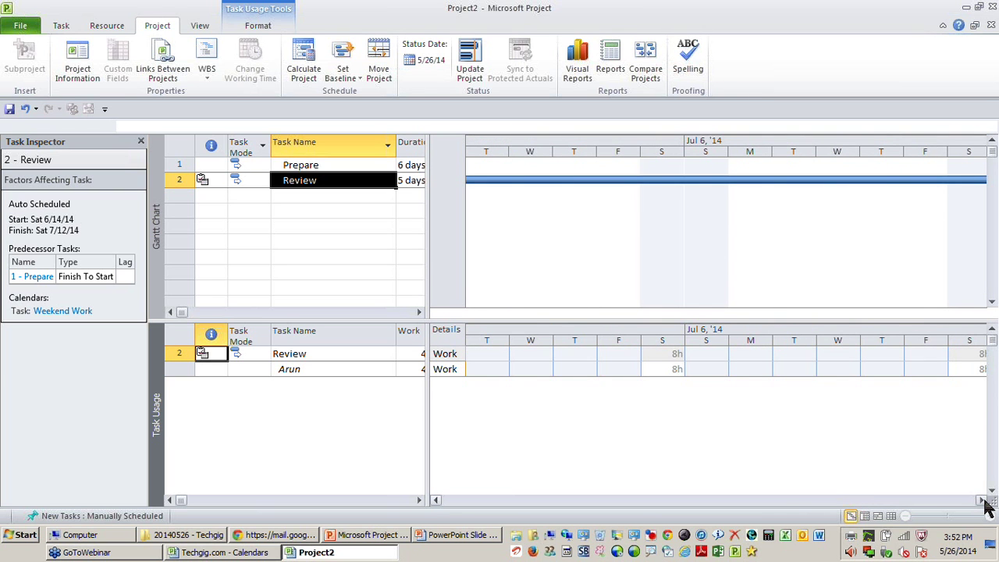
click(438, 502)
- Widen the task table to the Resource Names column and reassign Review to the same resource as the Prepare task
drag(428, 477, 723, 390)
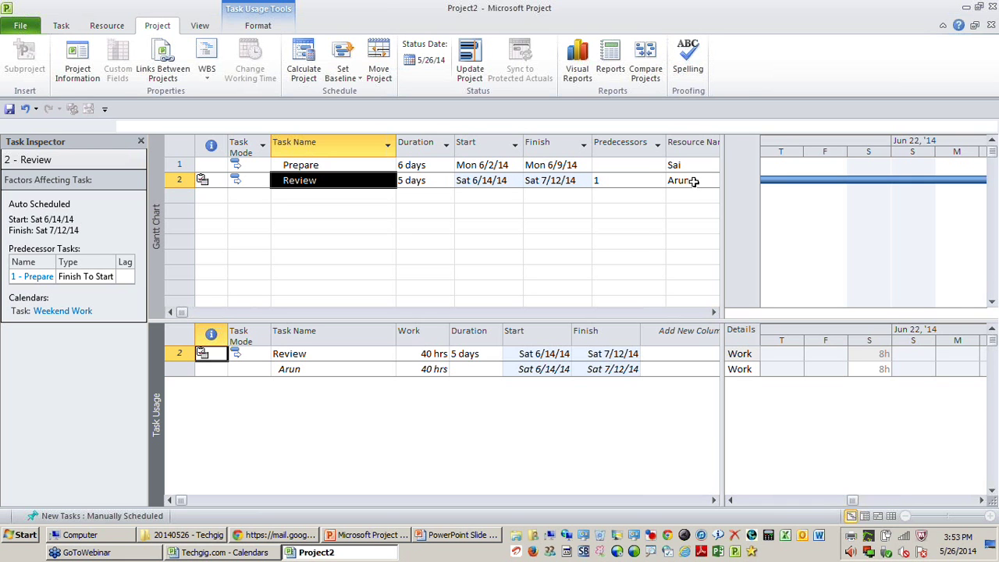
click(693, 180)
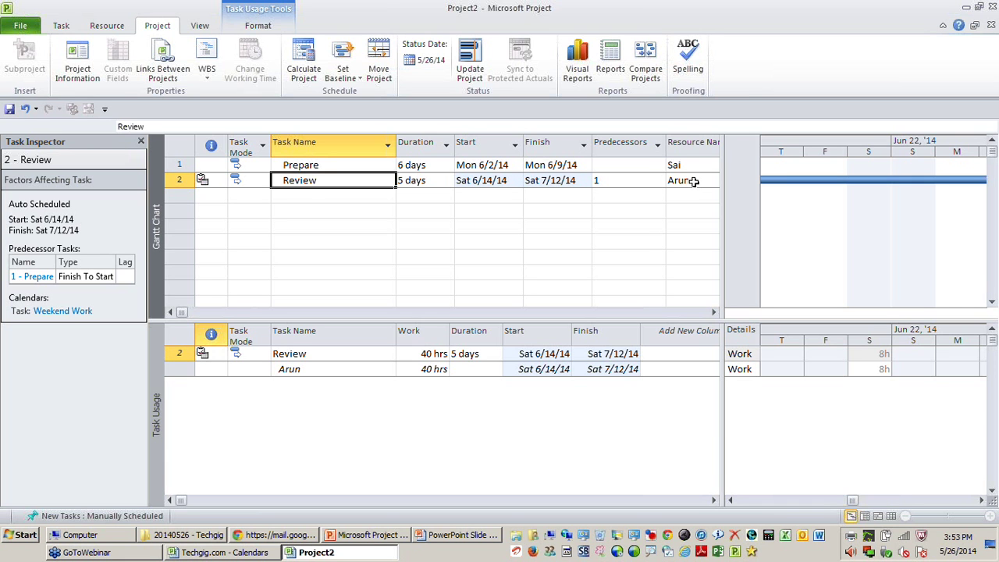
drag(717, 175, 755, 175)
click(747, 180)
click(701, 194)
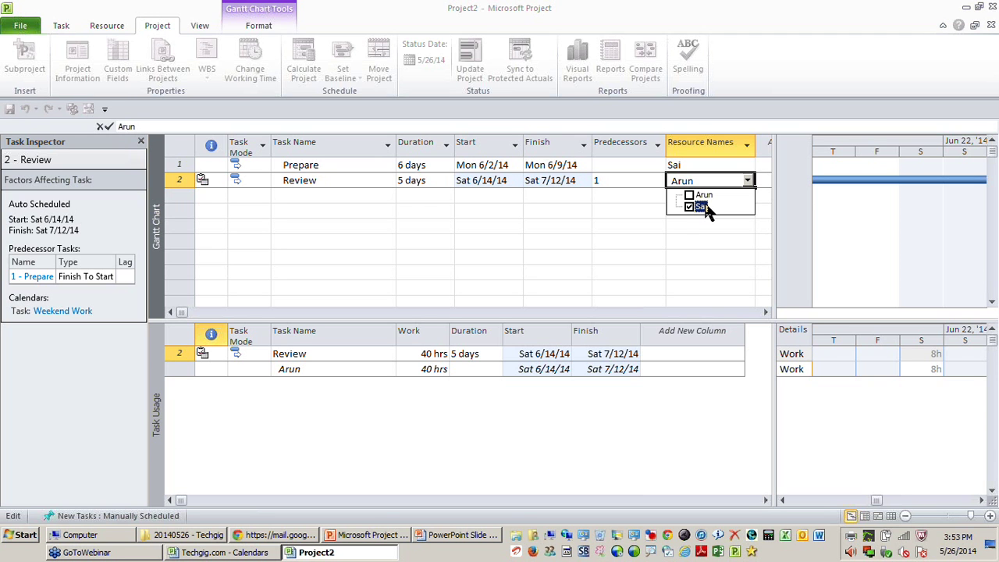
click(702, 246)
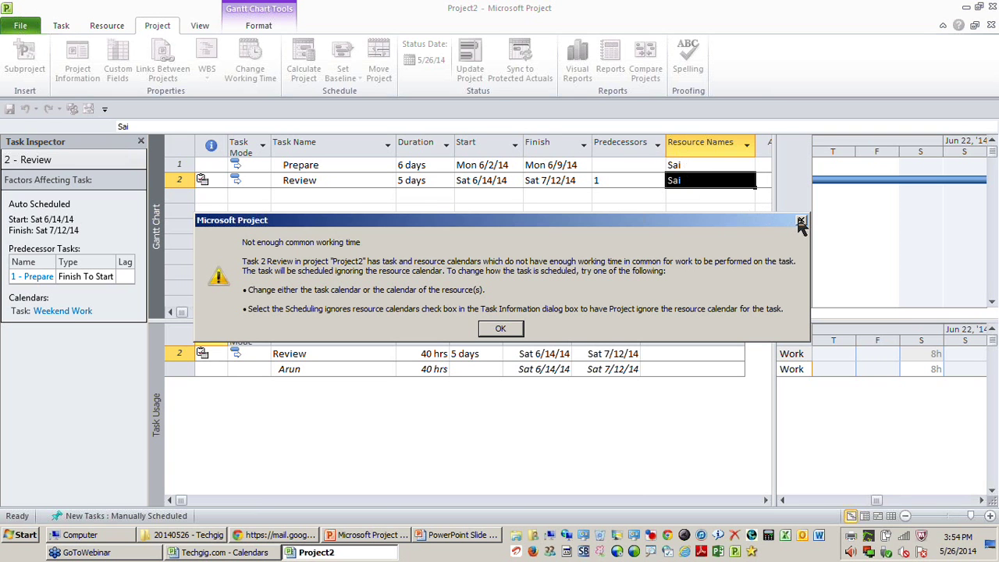
click(503, 329)
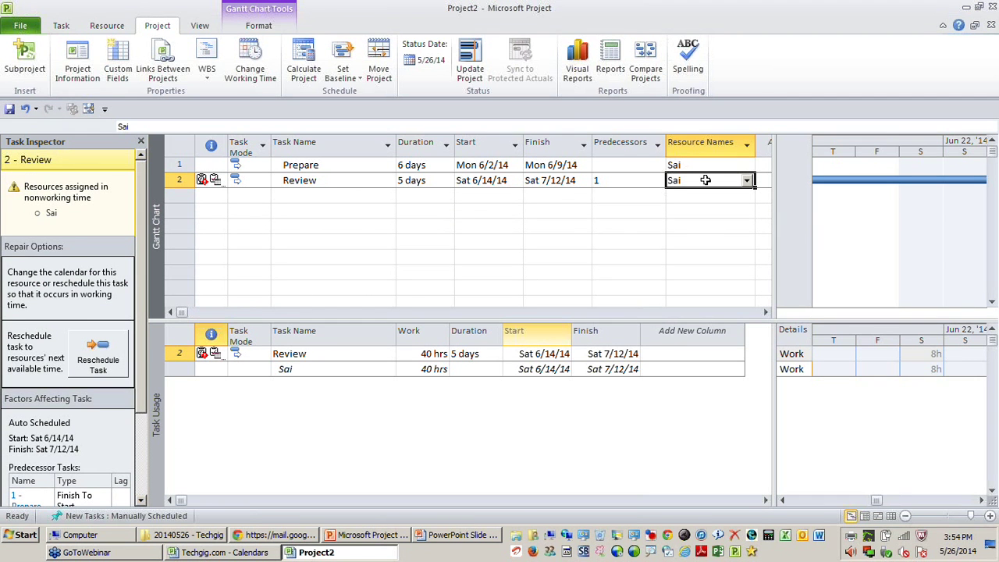
- Set the Review task's scheduling to ignore resource calendars in its advanced task information
drag(774, 191, 655, 197)
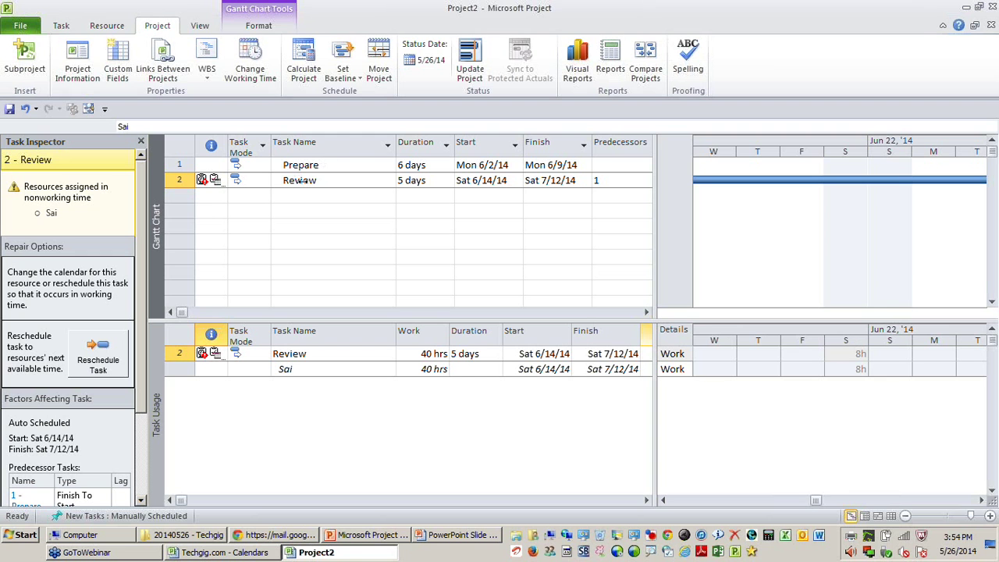
double_click(301, 180)
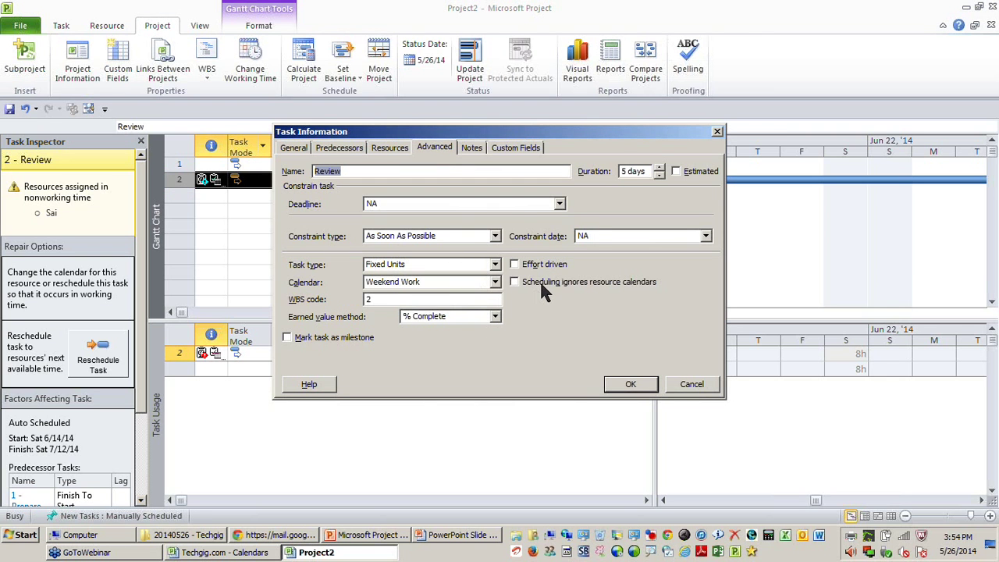
click(544, 285)
click(644, 390)
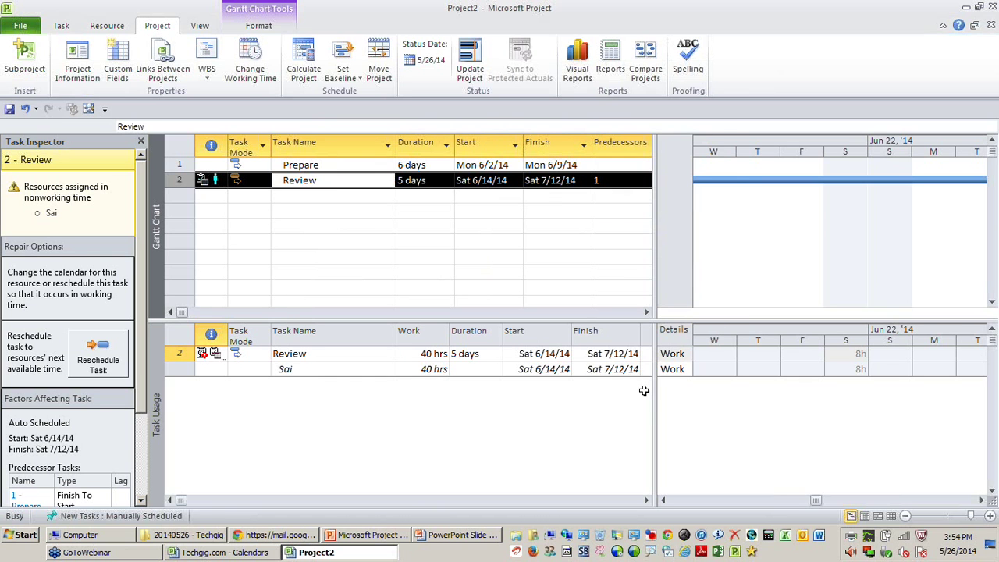
click(334, 184)
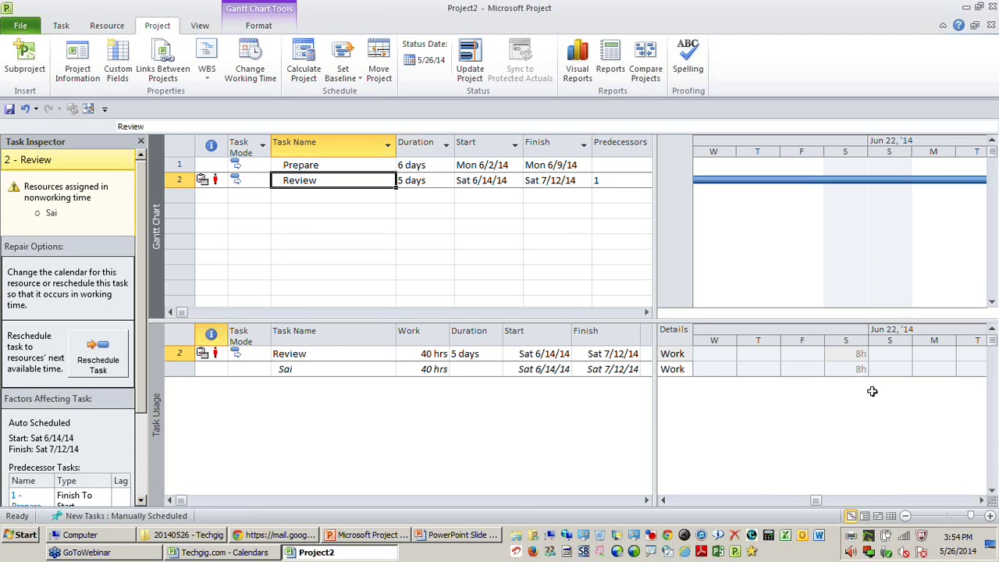
- Examine the Review task's assigned resource and indicator note, and compare the Start and Finish dates of Prepare and Review
drag(653, 213, 716, 211)
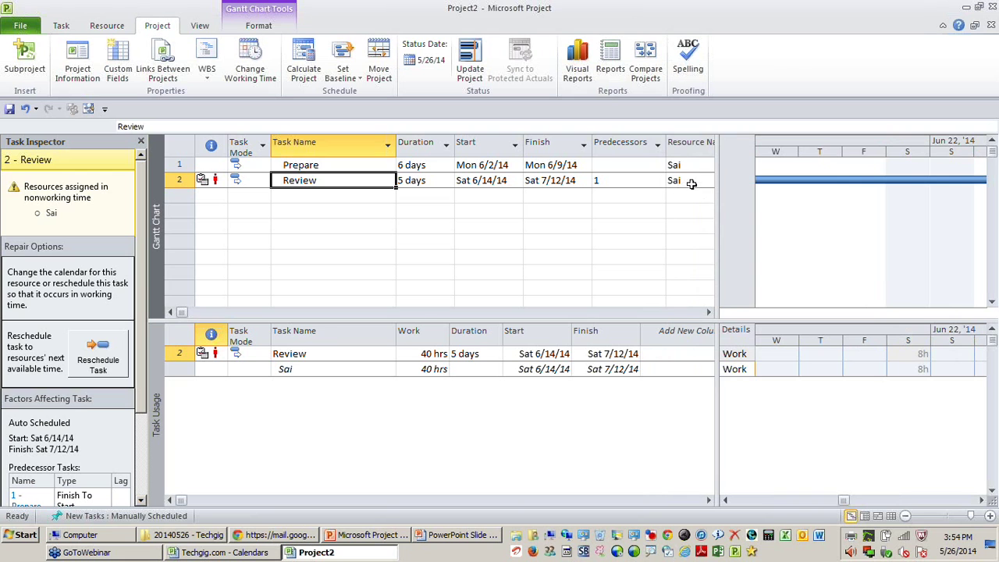
click(693, 181)
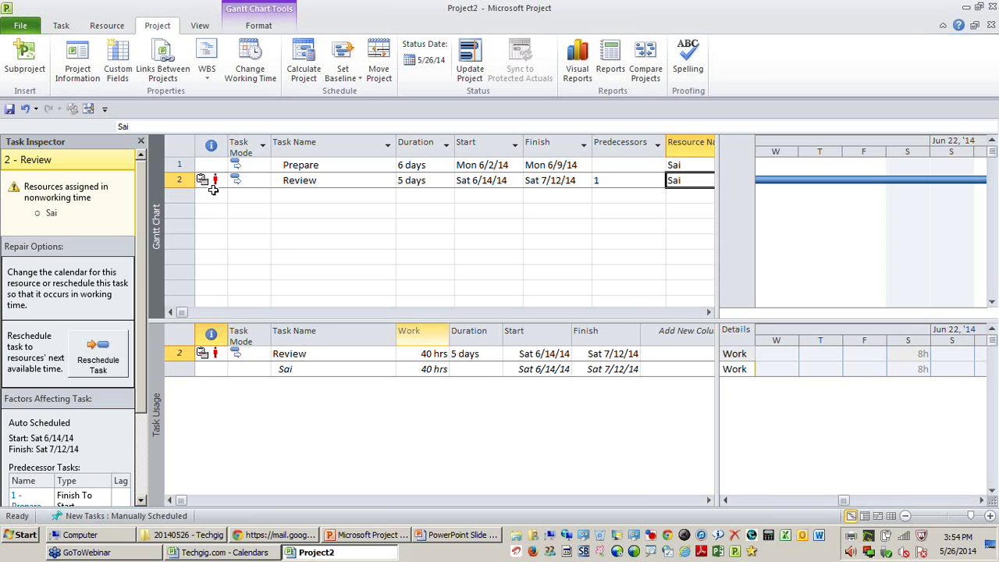
mouse_move(218, 180)
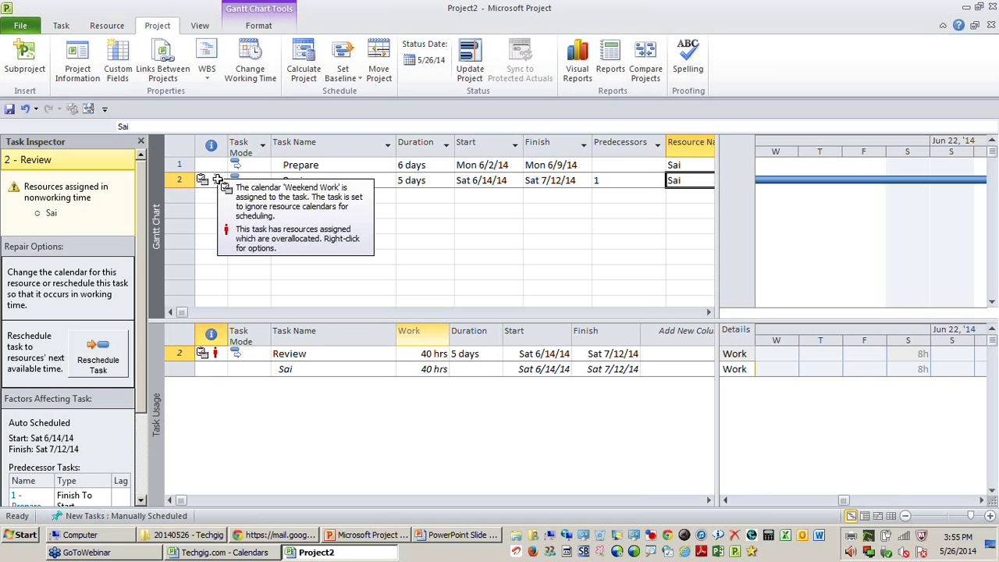
click(478, 168)
click(551, 179)
click(500, 165)
click(501, 181)
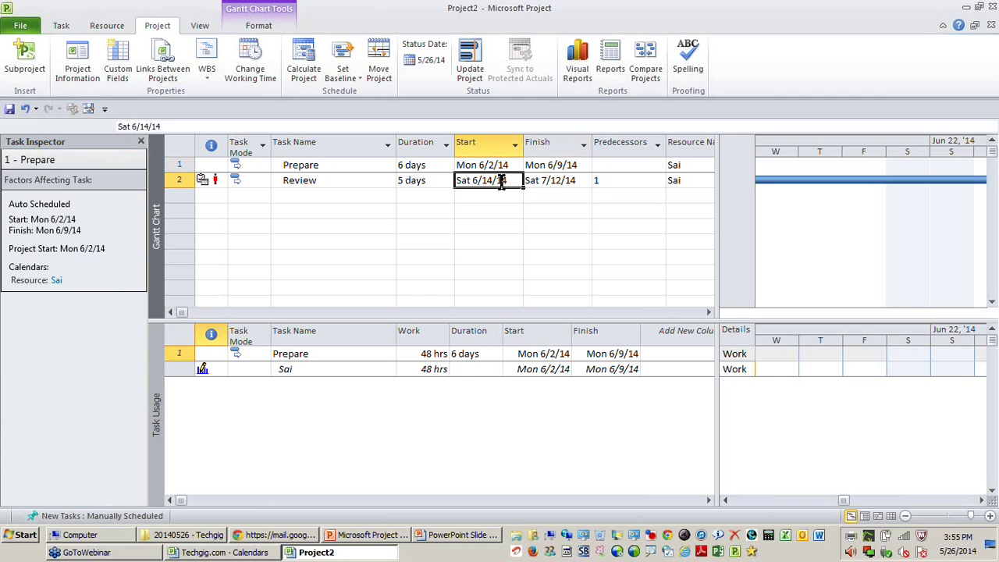
click(457, 537)
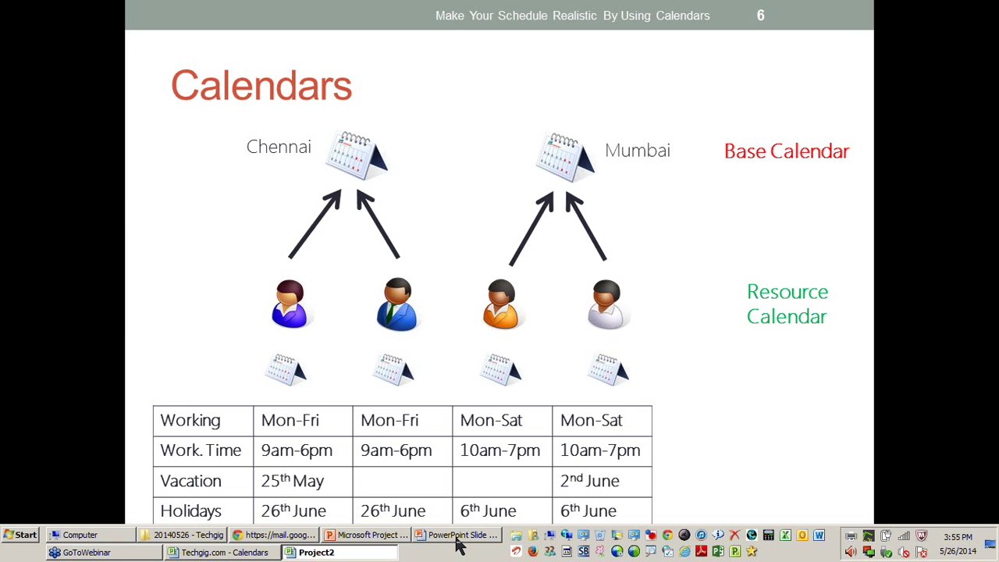
click(467, 409)
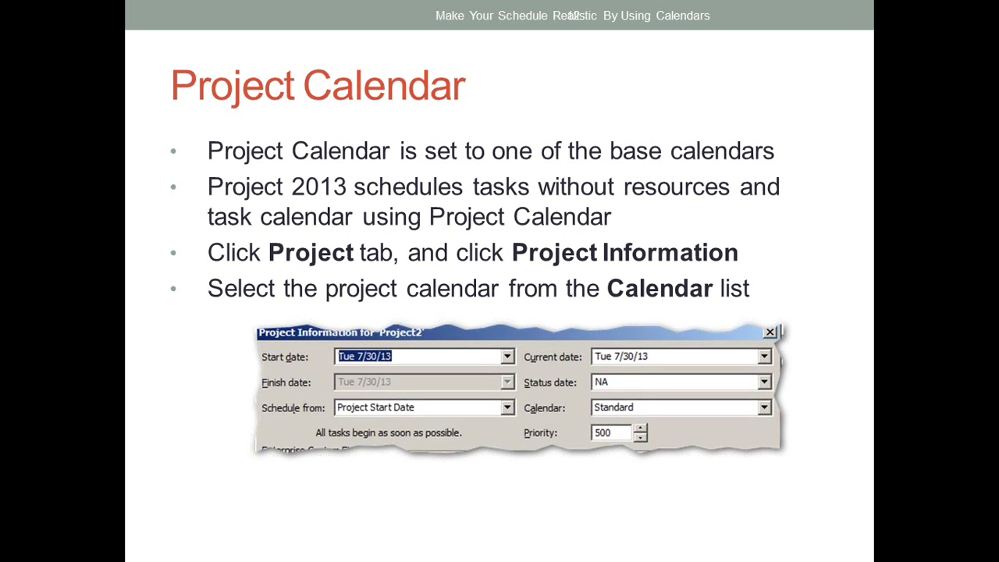
key(Right)
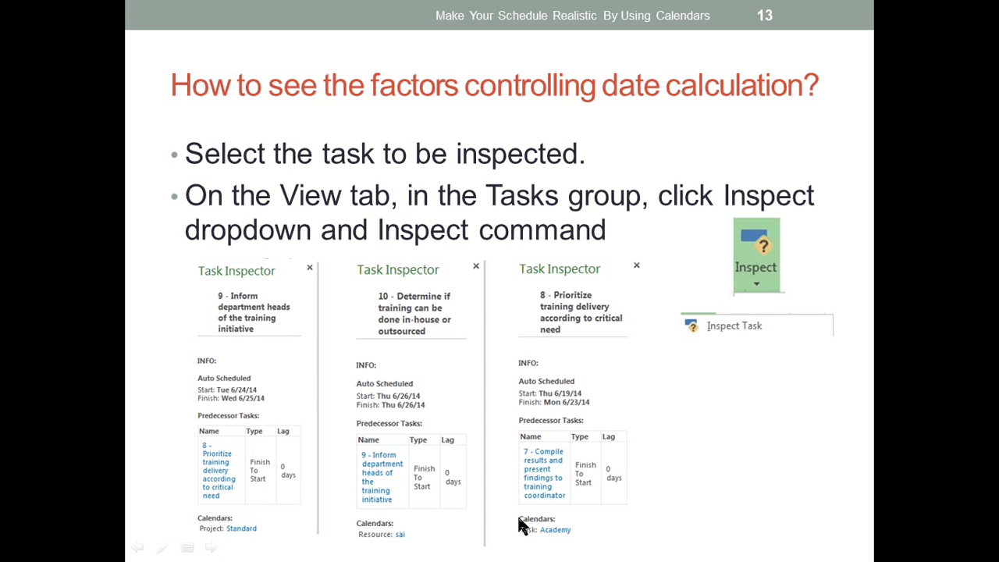
key(Right)
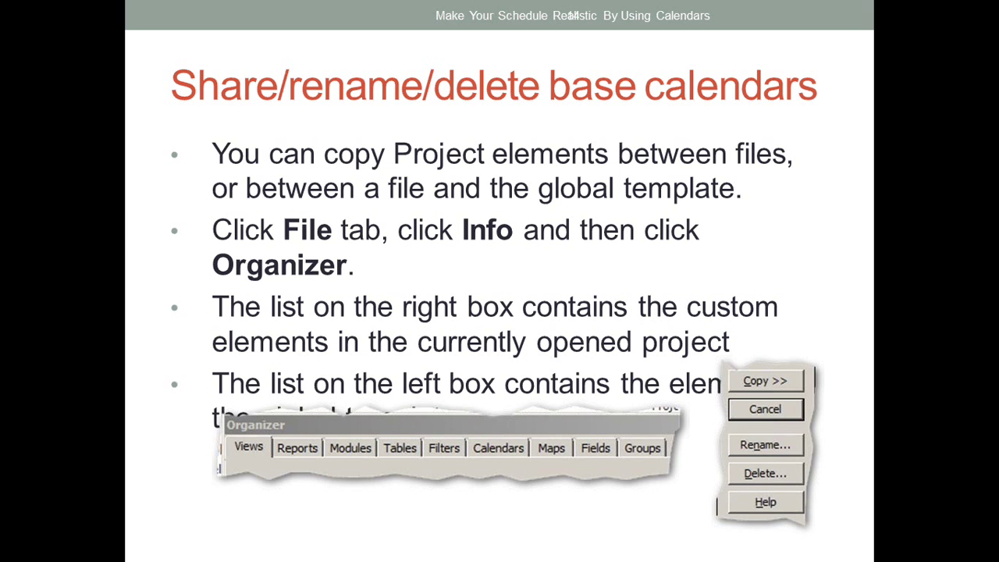
- Return to Project2 in Microsoft Project, remove the split with the Task Usage view and close the Task Inspector
key(alt+Tab)
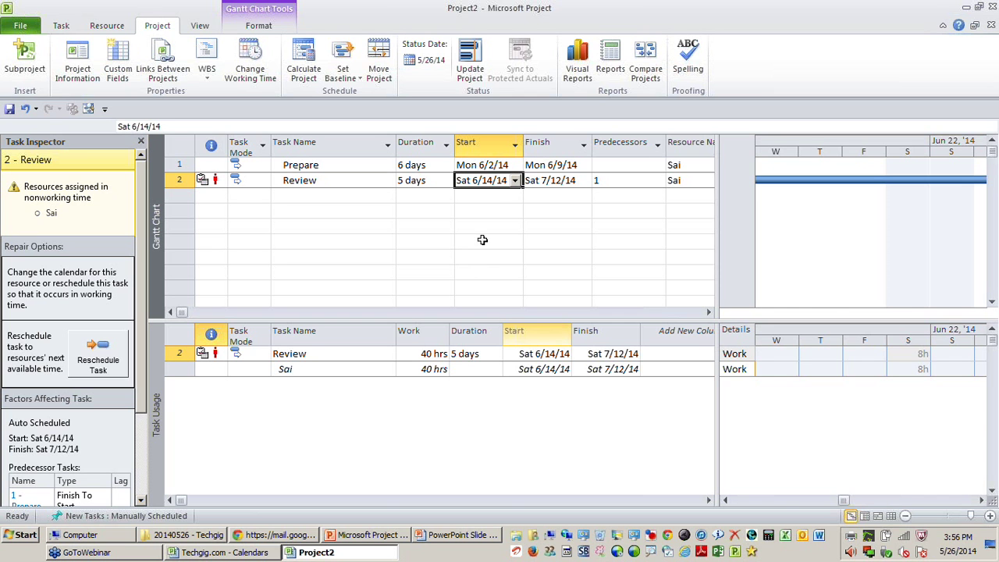
right_click(782, 231)
click(820, 360)
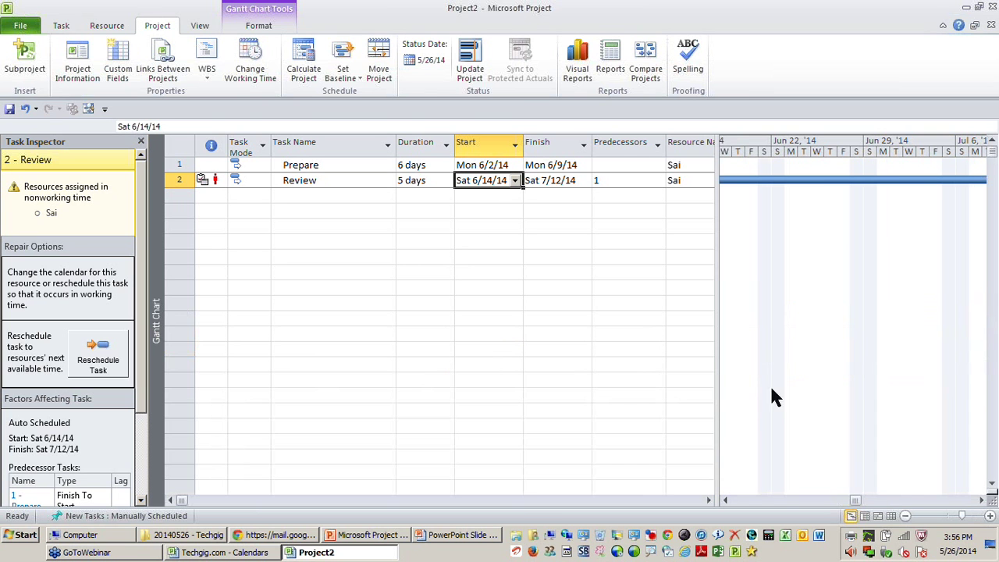
mouse_move(135, 557)
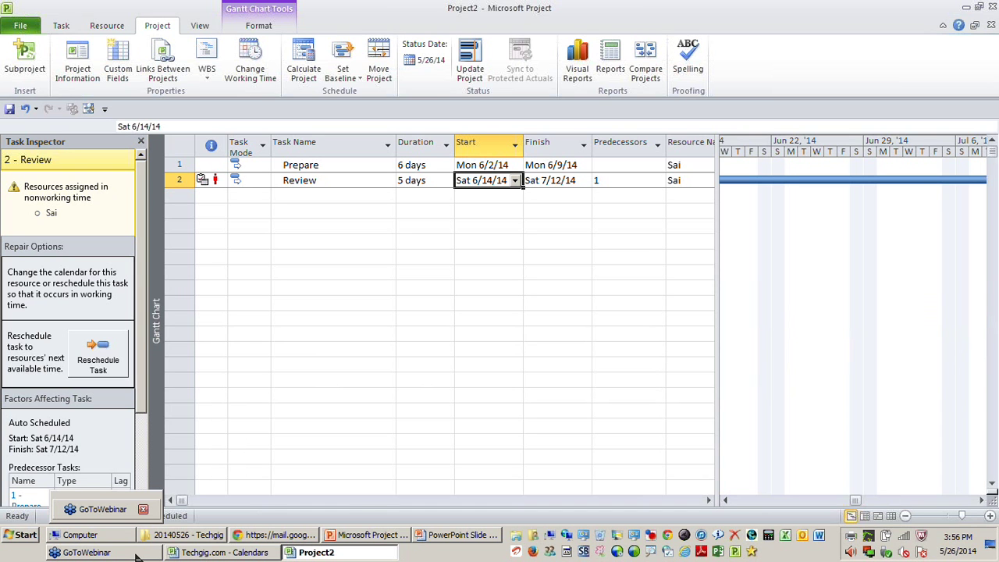
mouse_move(193, 556)
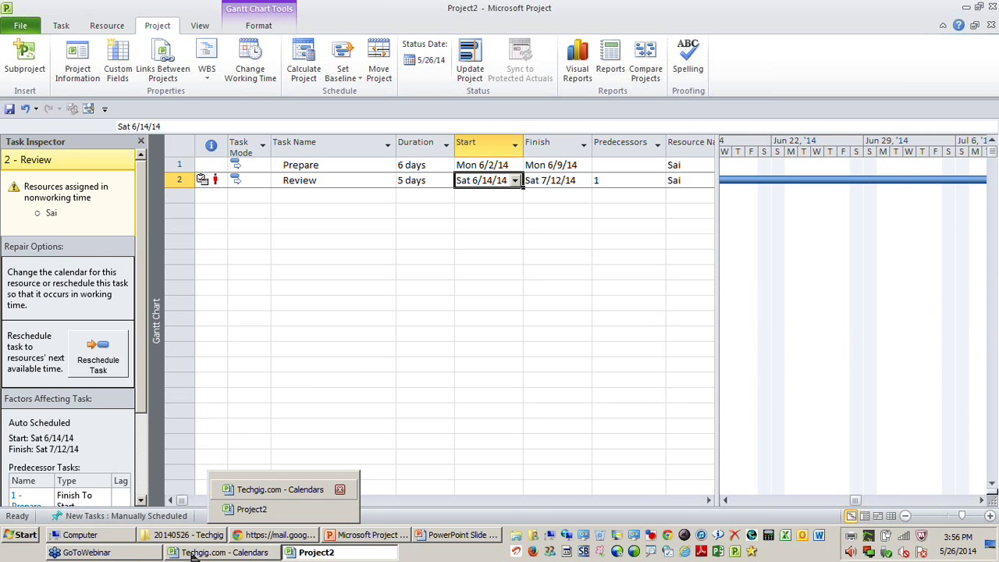
click(125, 553)
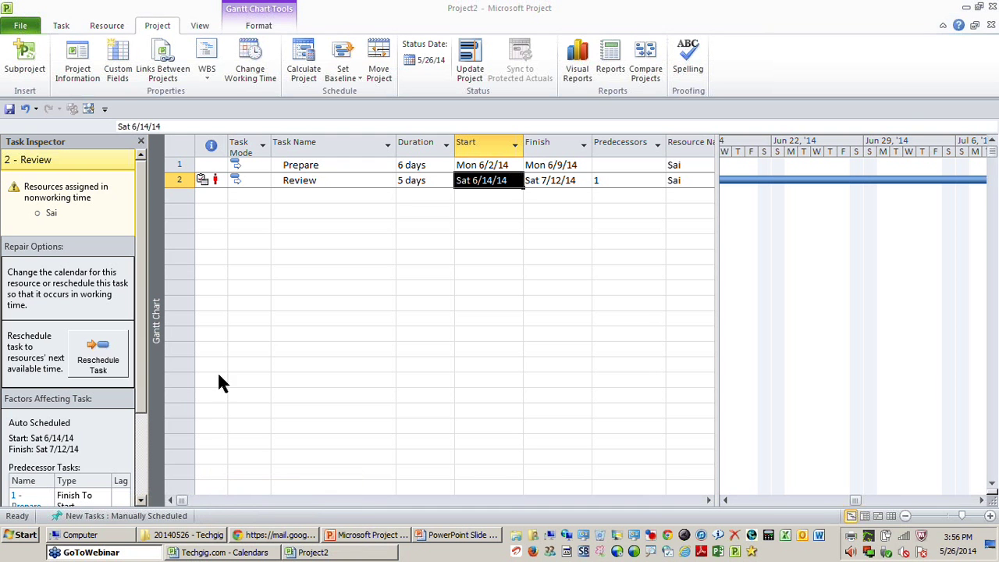
click(142, 145)
click(141, 142)
click(163, 178)
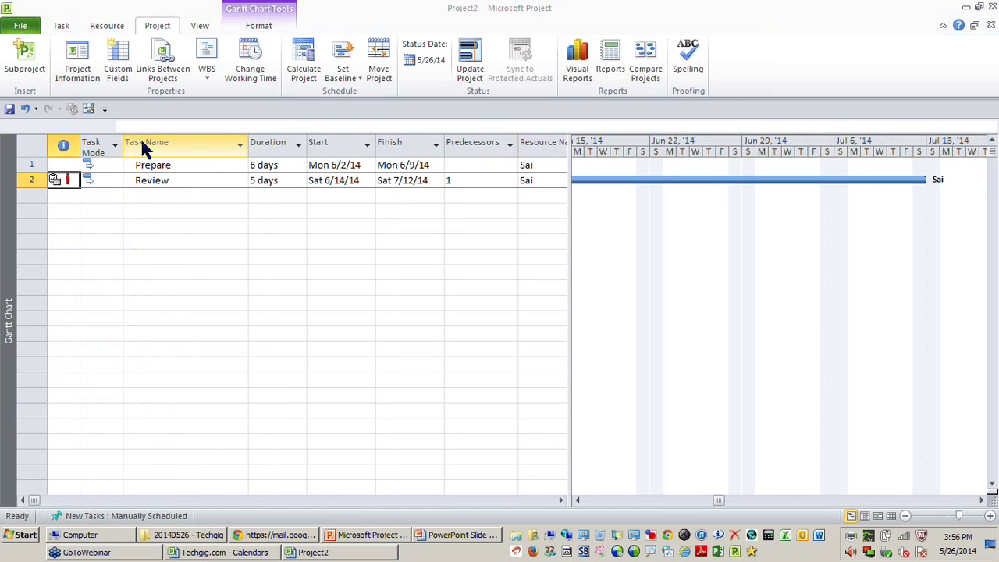